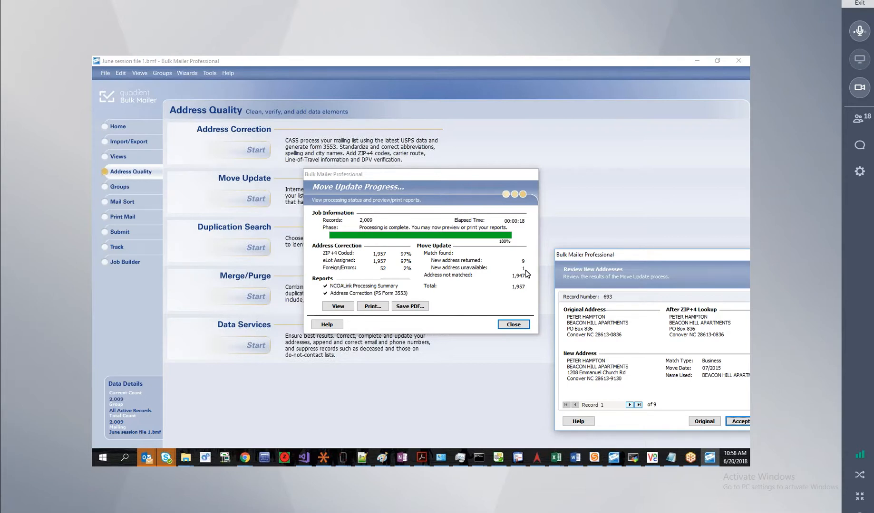
Move the Review New Addresses dialog into view and accept the first record's new address.
left_click(426, 173)
left_click_drag(624, 256, 312, 133)
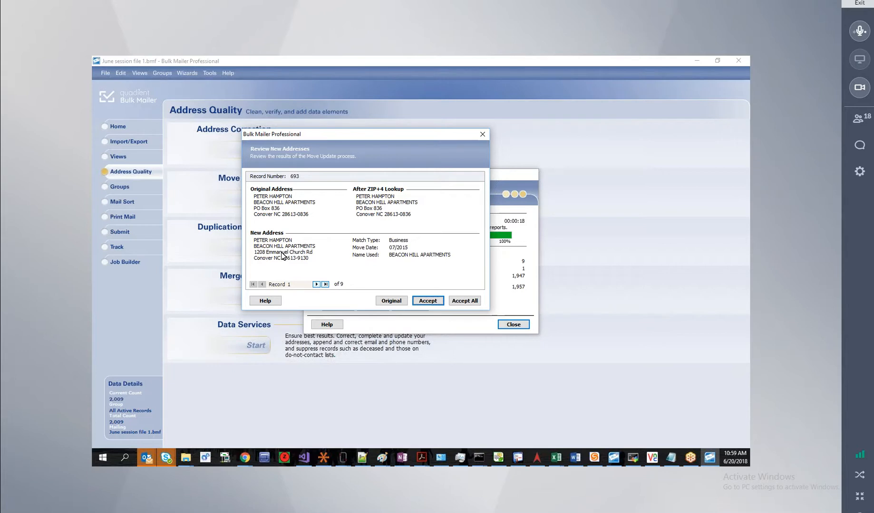
left_click(429, 302)
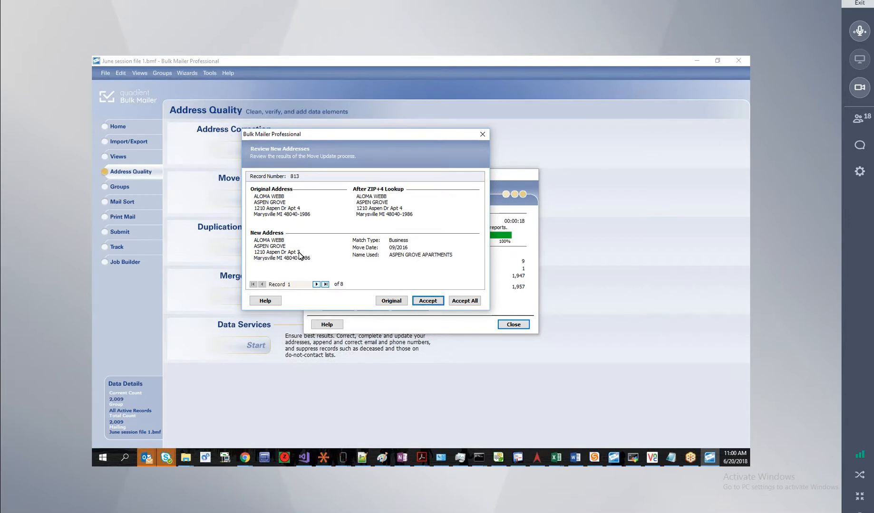
Accept all remaining new addresses and close the finished Move Update summary.
left_click(464, 301)
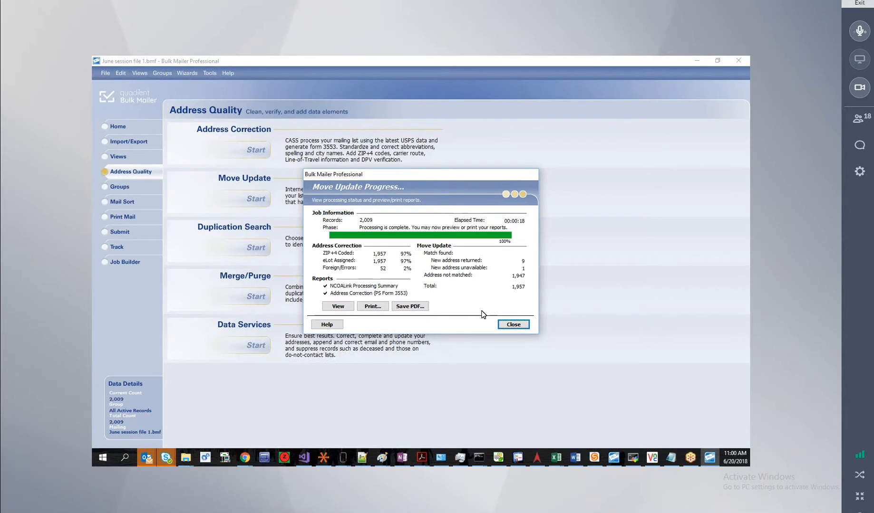
left_click(512, 325)
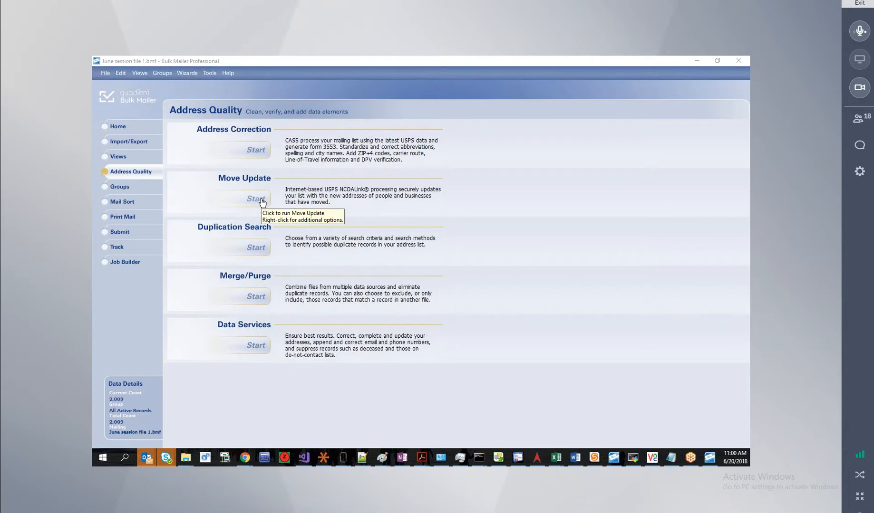
Under Views, close the open record grid and open the Basic Address list view.
left_click(119, 157)
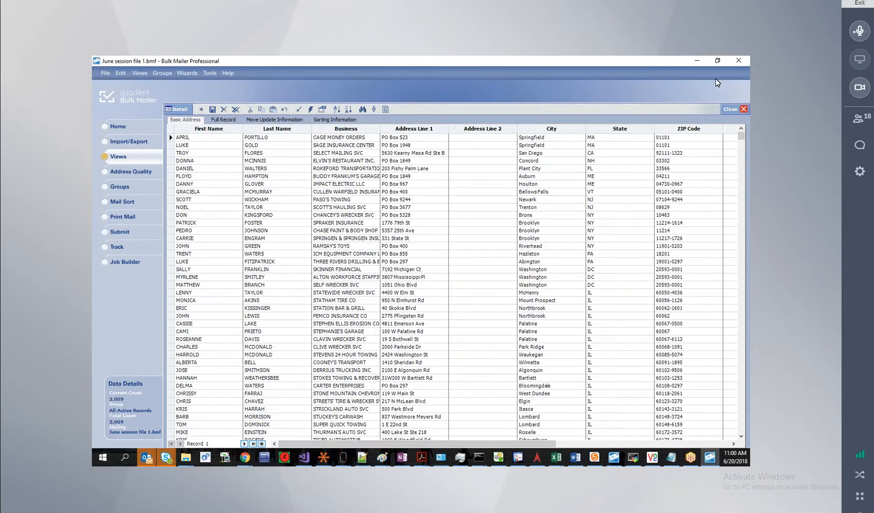
left_click(743, 109)
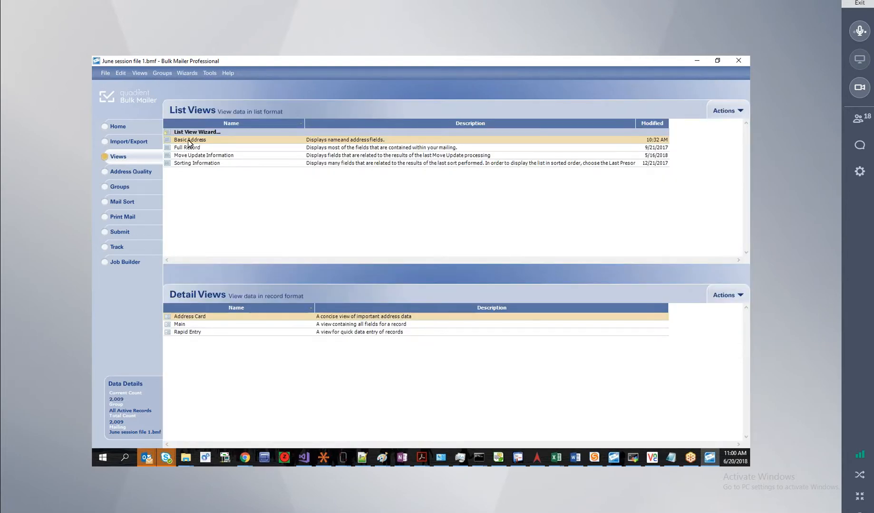
double_click(189, 140)
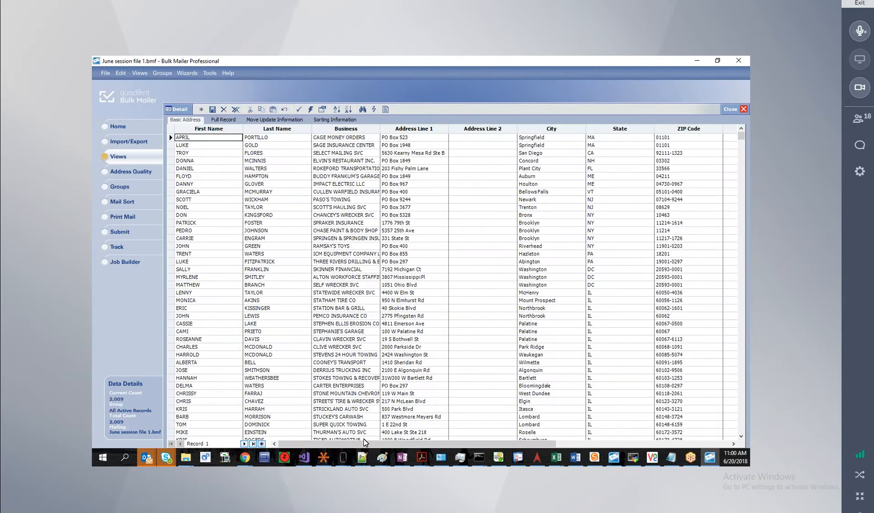
Scroll right, widen the Error Description column, and inspect the first record's error fields.
left_click_drag(396, 445, 556, 445)
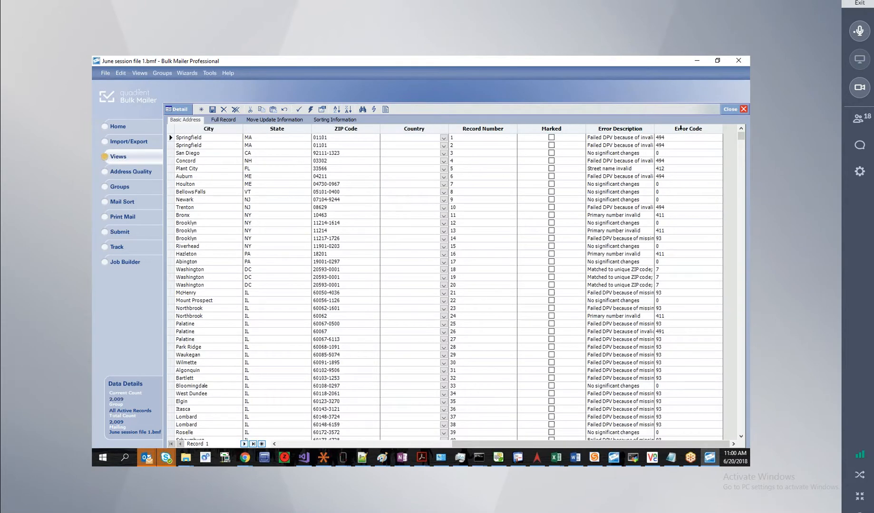
left_click_drag(654, 128, 675, 128)
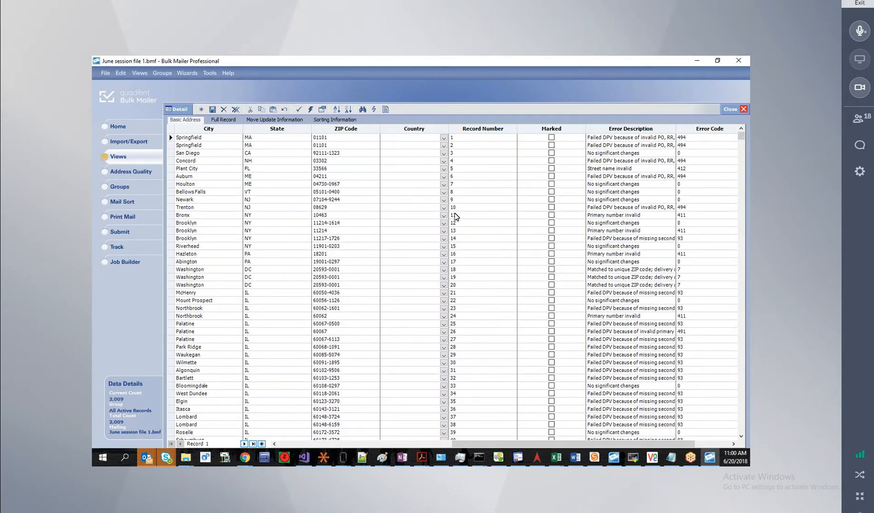
left_click(623, 138)
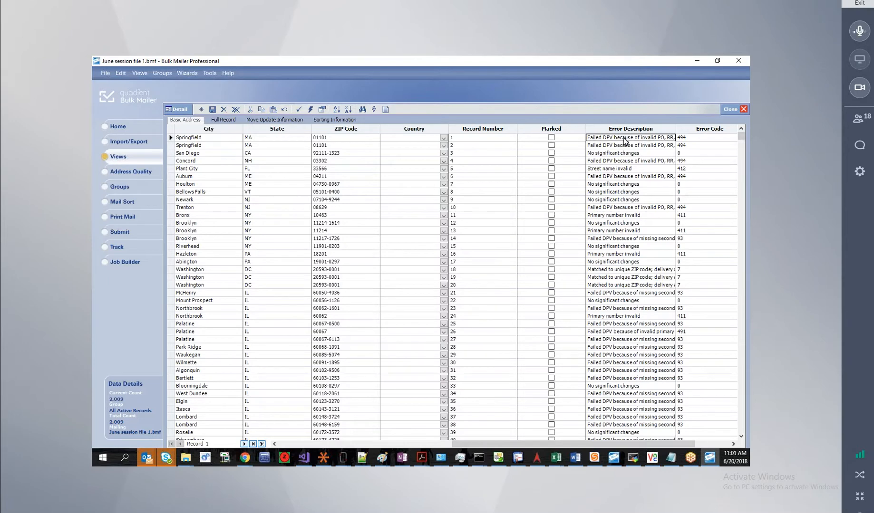
left_click(689, 141)
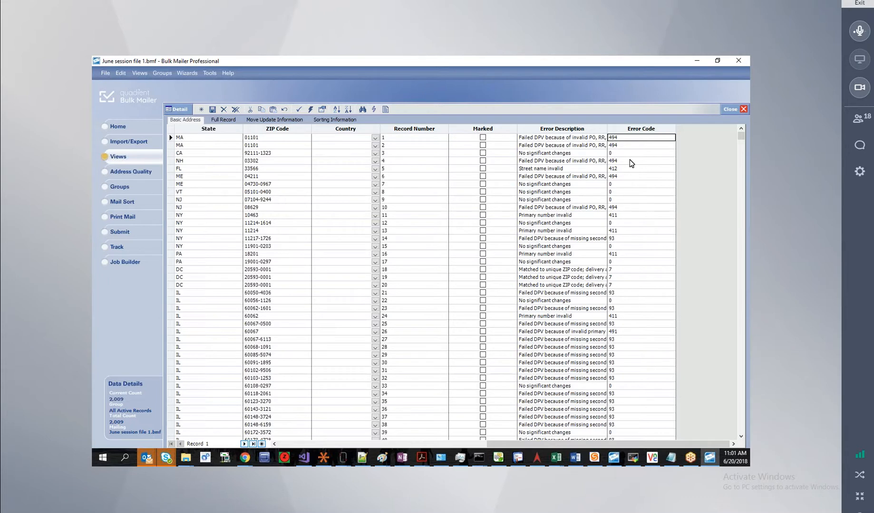
Select record 12's ZIP code and open record 12 in the single-record Detail form.
left_click(273, 208)
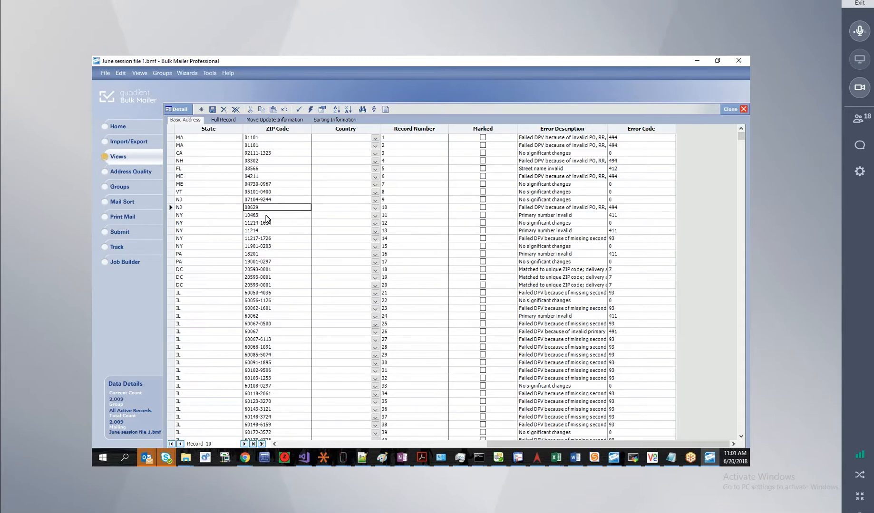
left_click(267, 218)
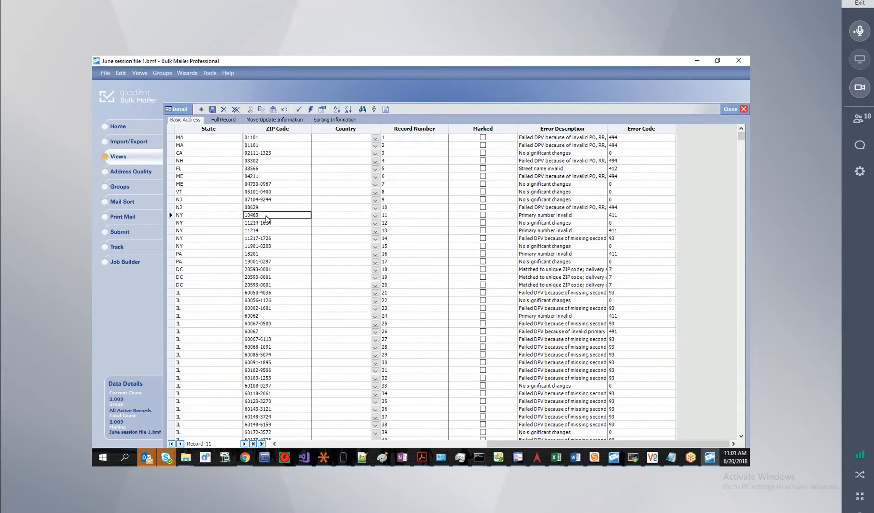
left_click(268, 222)
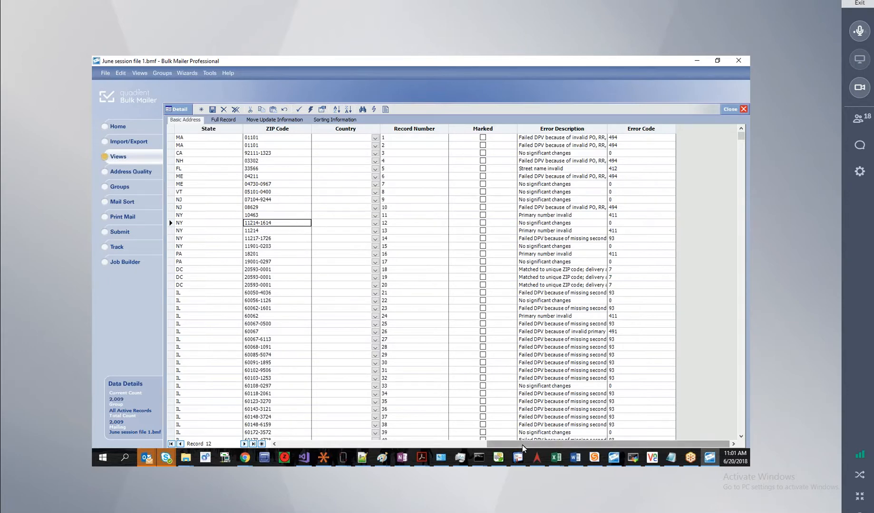
left_click_drag(521, 444, 299, 442)
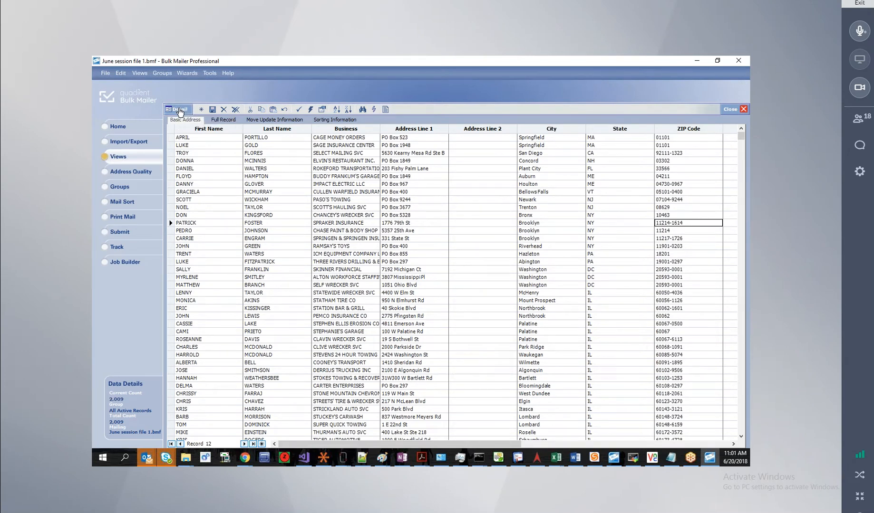
left_click(182, 110)
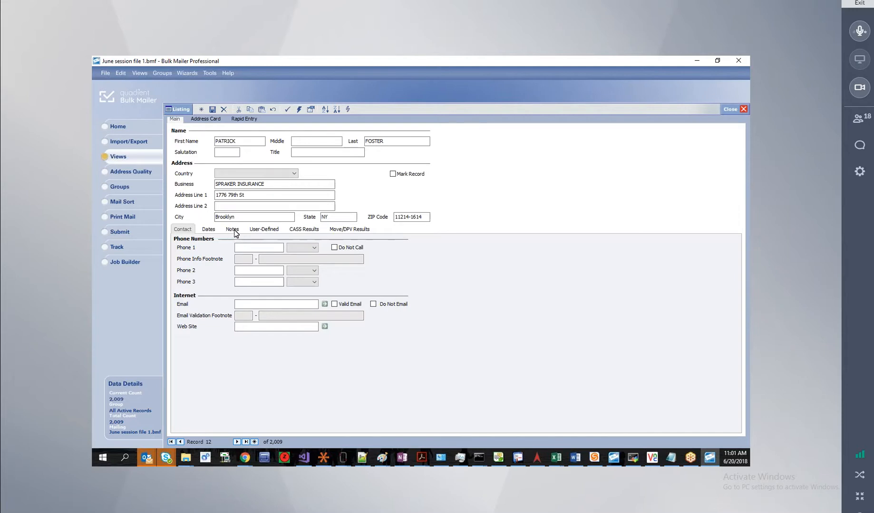
Show record 12's CASS Results, toggle to the Listing grid, and return to record 12's form.
left_click(309, 231)
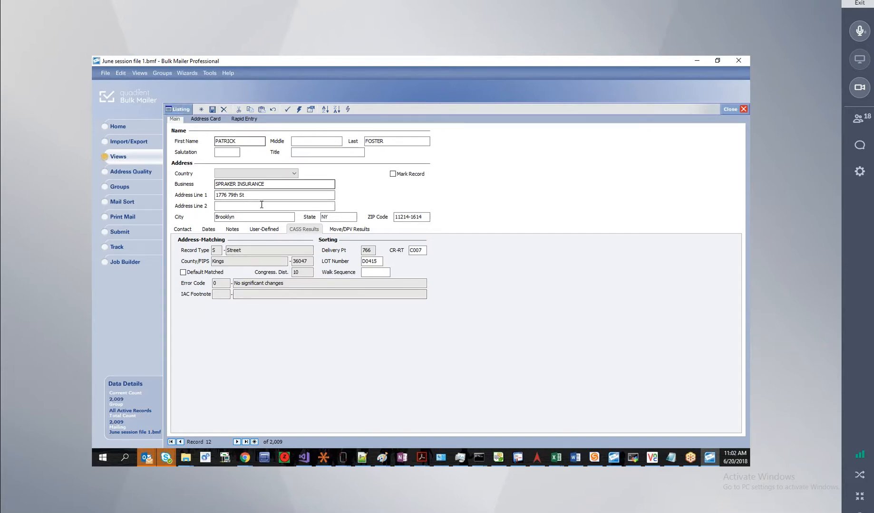
left_click(178, 110)
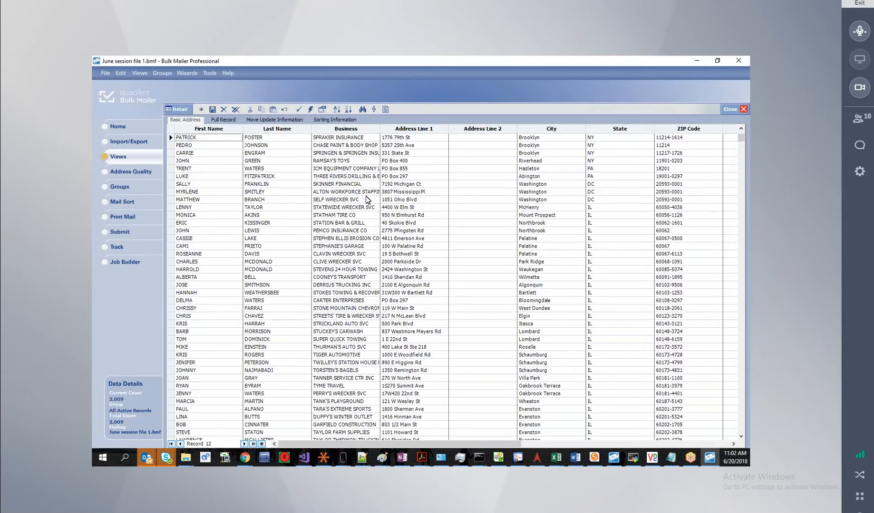
scroll(366, 200, "up", 2)
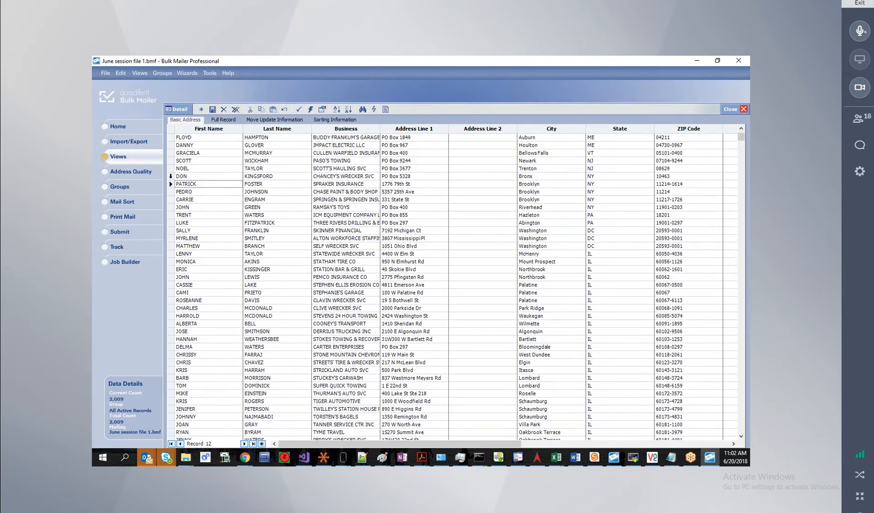
left_click(179, 110)
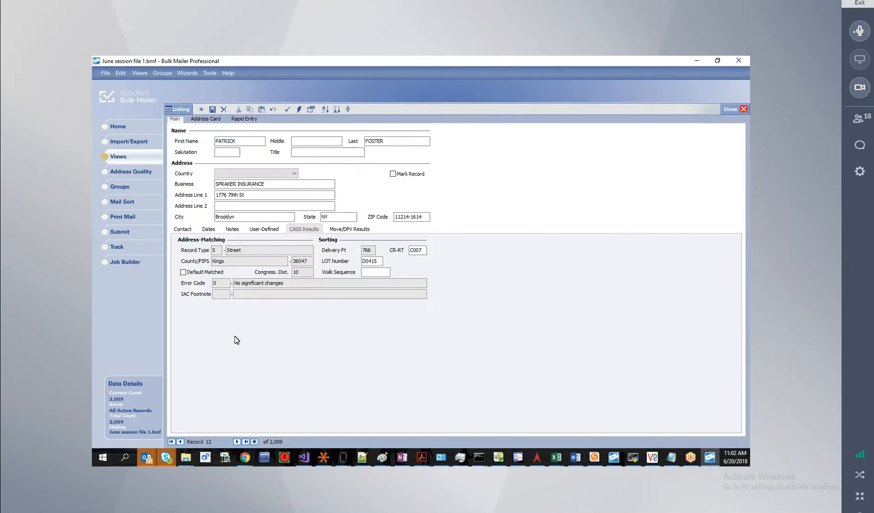
Return to record 13 and inspect its first address line.
left_click(238, 442)
left_click(180, 443)
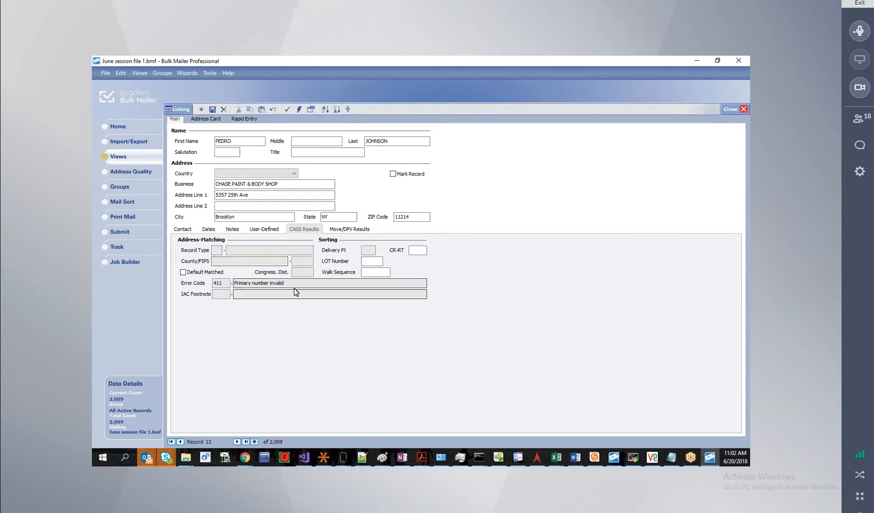
left_click(255, 196)
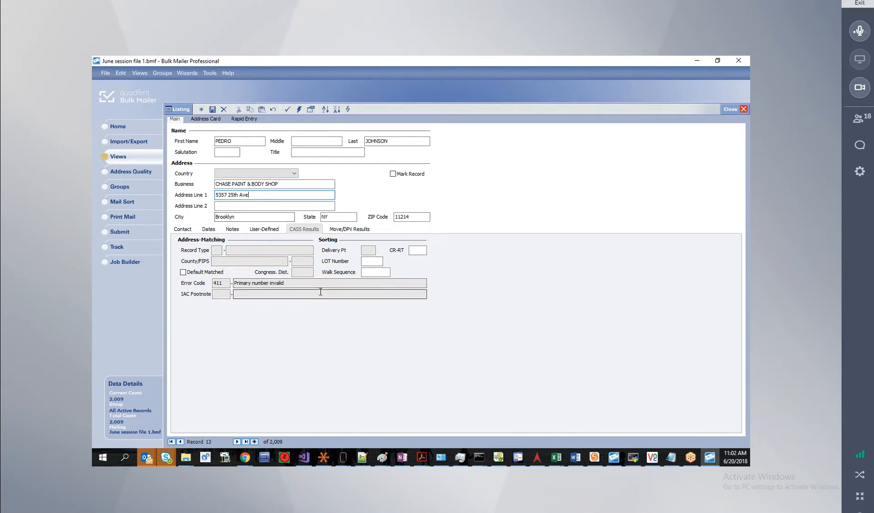
On record 14, inspect the error description, address lines and business name, then advance to record 15.
left_click(236, 442)
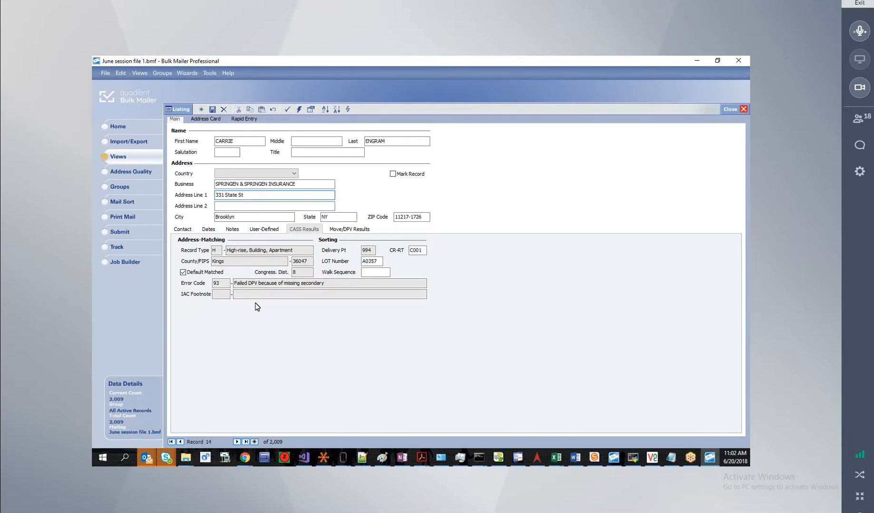
left_click(336, 285)
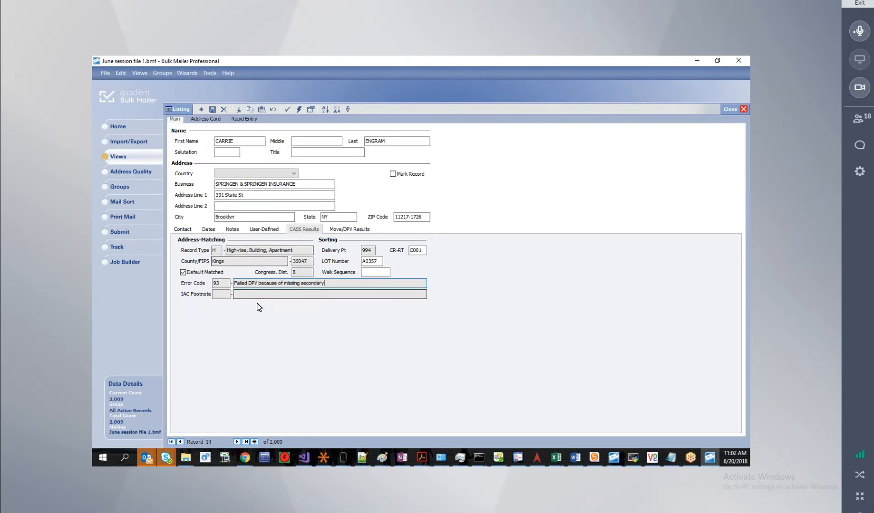
left_click_drag(326, 283, 283, 280)
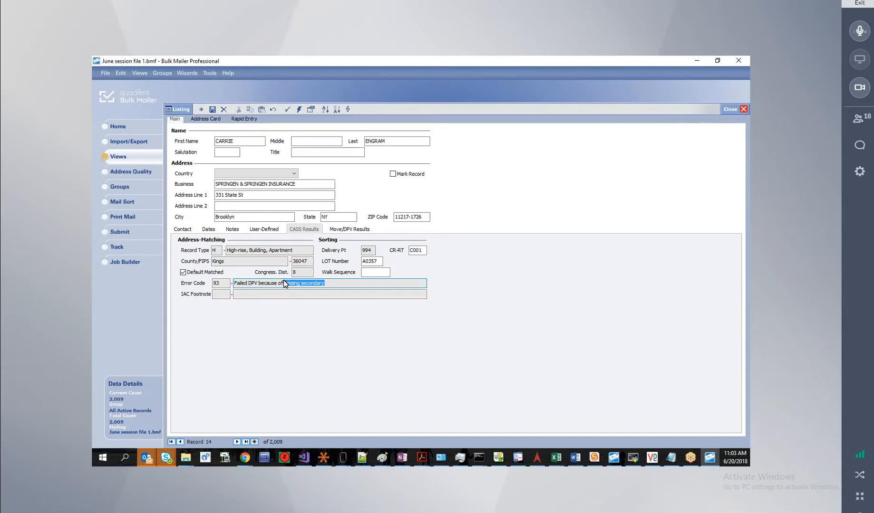
left_click(268, 195)
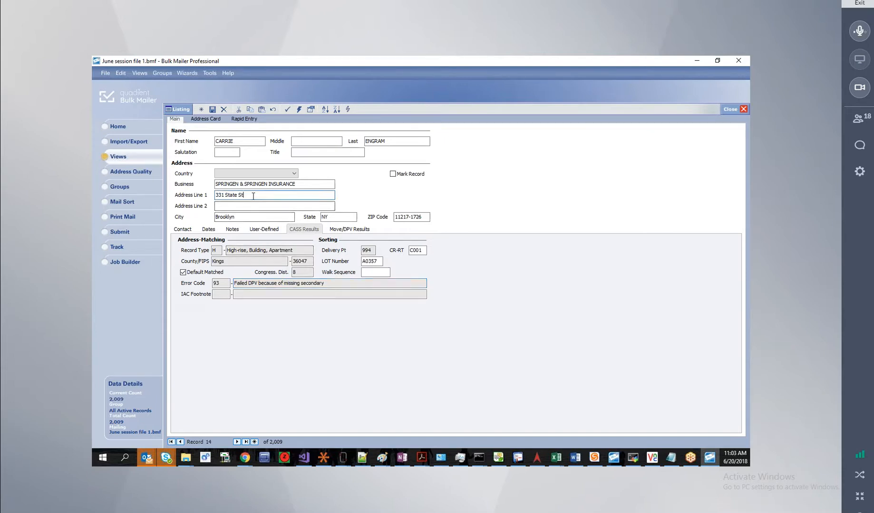
left_click(276, 205)
left_click(256, 195)
left_click(307, 184)
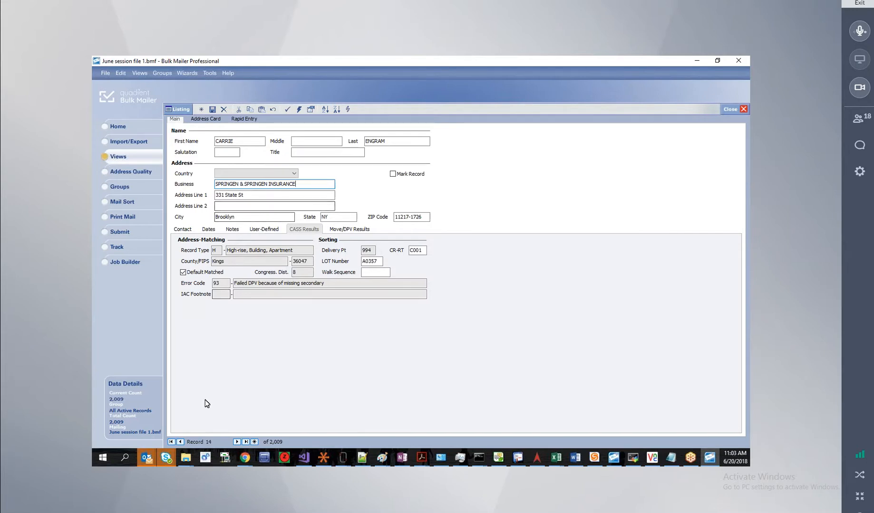
left_click(236, 442)
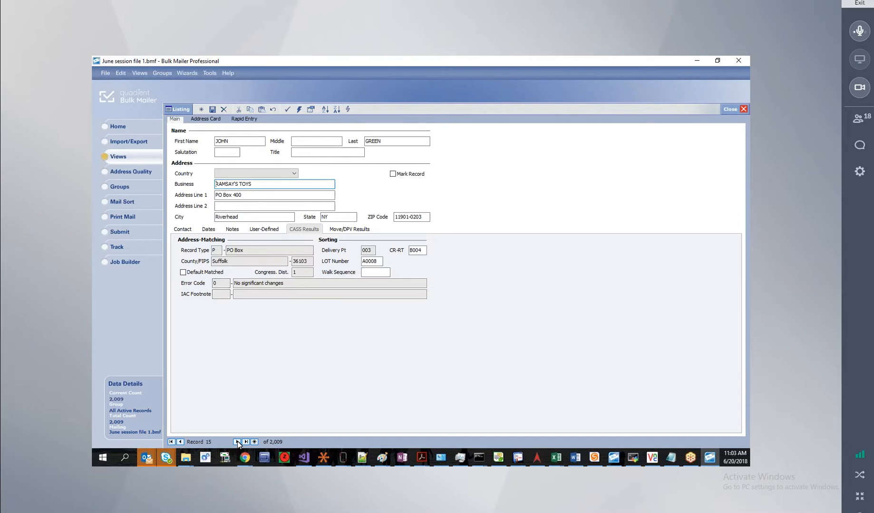
Step ahead through records, inspecting one record's error description, ZIP code, error code and street address.
left_click(236, 442)
left_click(237, 442)
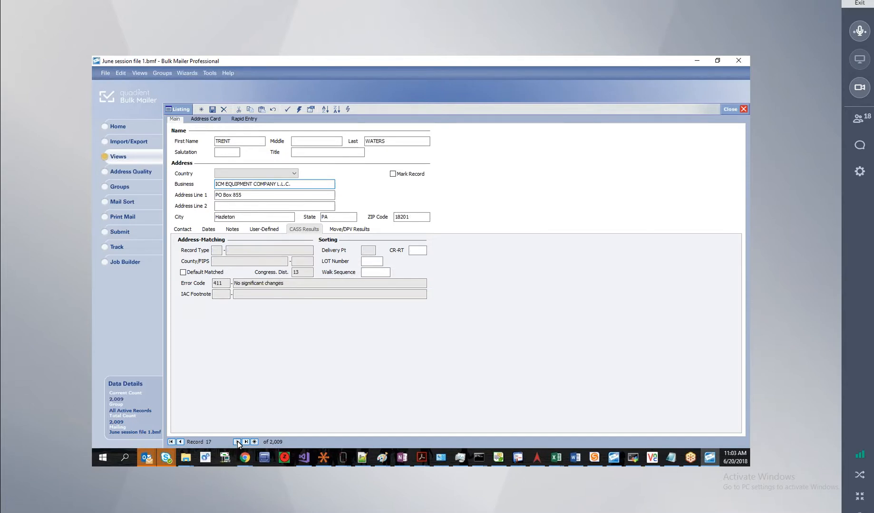
left_click(237, 442)
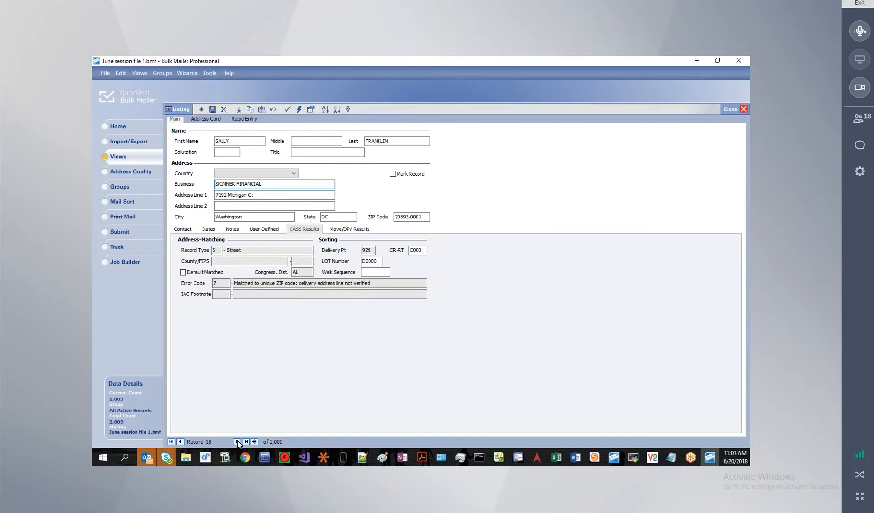
left_click(399, 283)
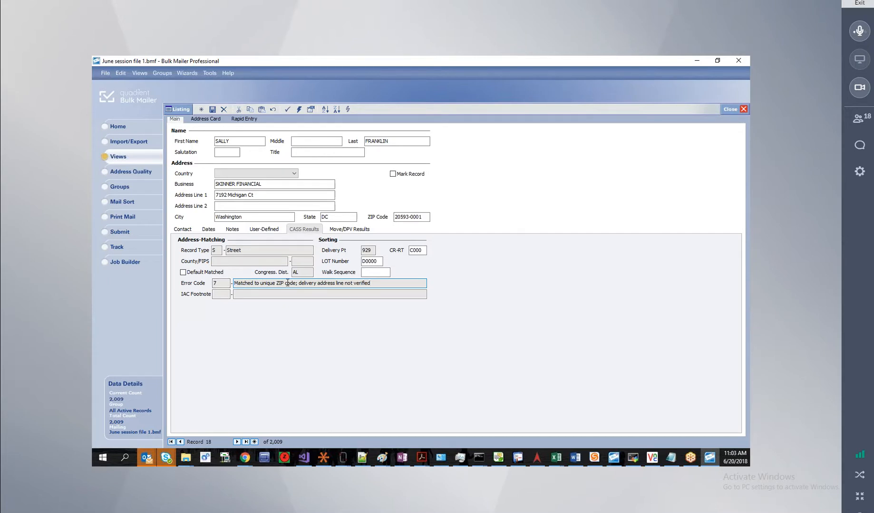
double_click(409, 217)
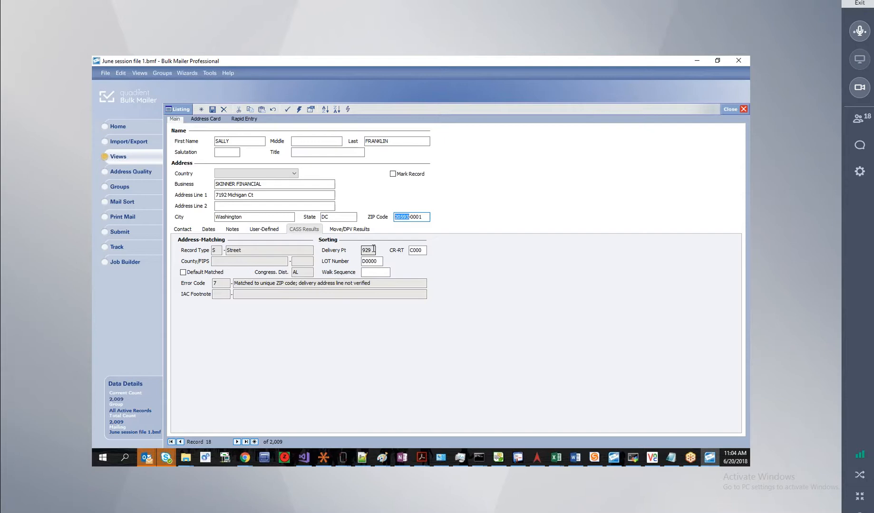
left_click(222, 285)
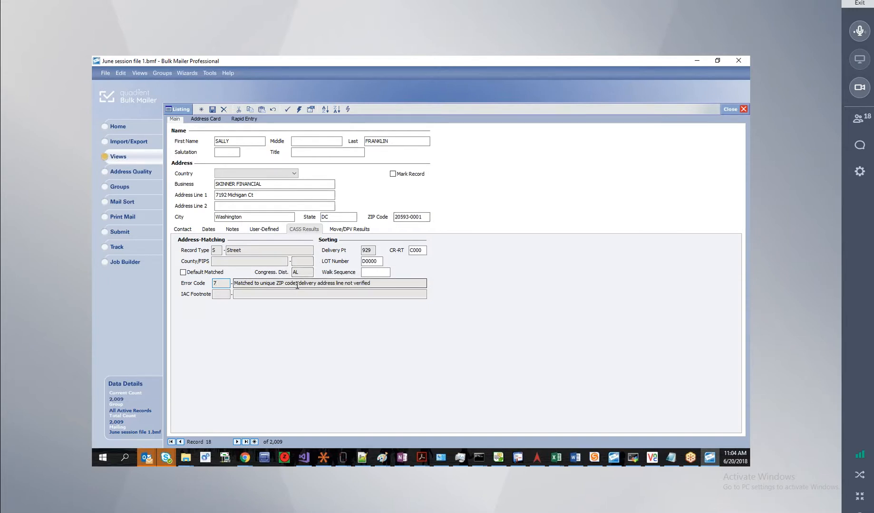
left_click(217, 195)
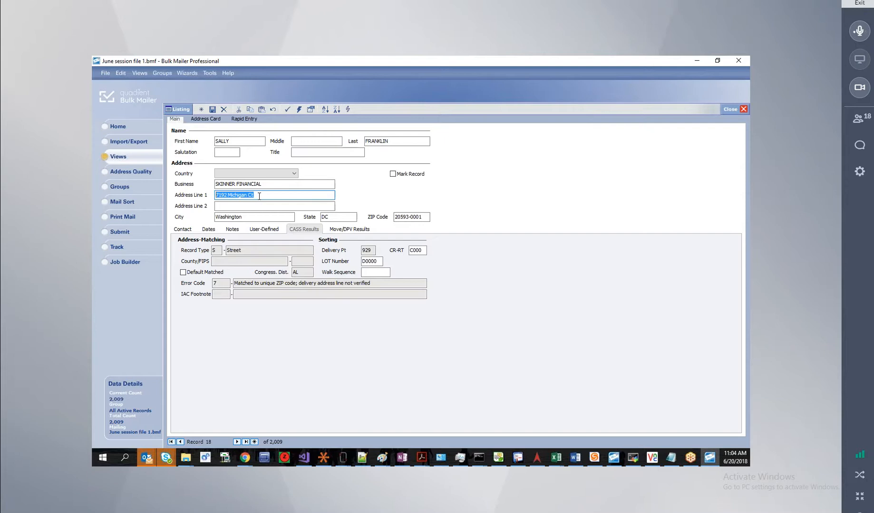
Advance several records, then step back to record 22 and check its error description.
left_click(237, 442)
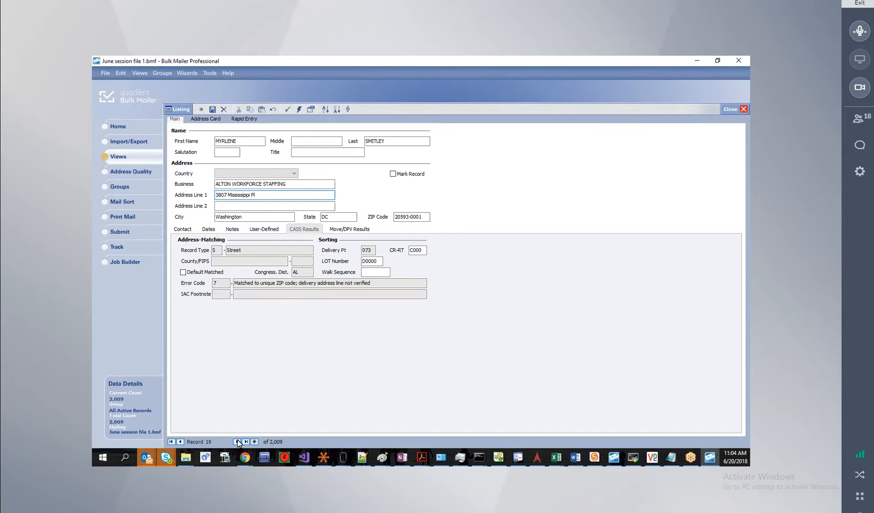
left_click(237, 442)
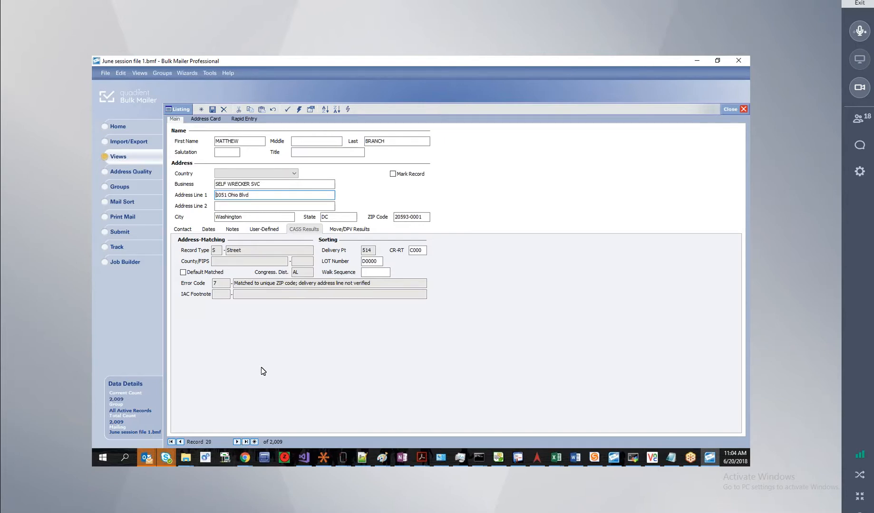
left_click(236, 442)
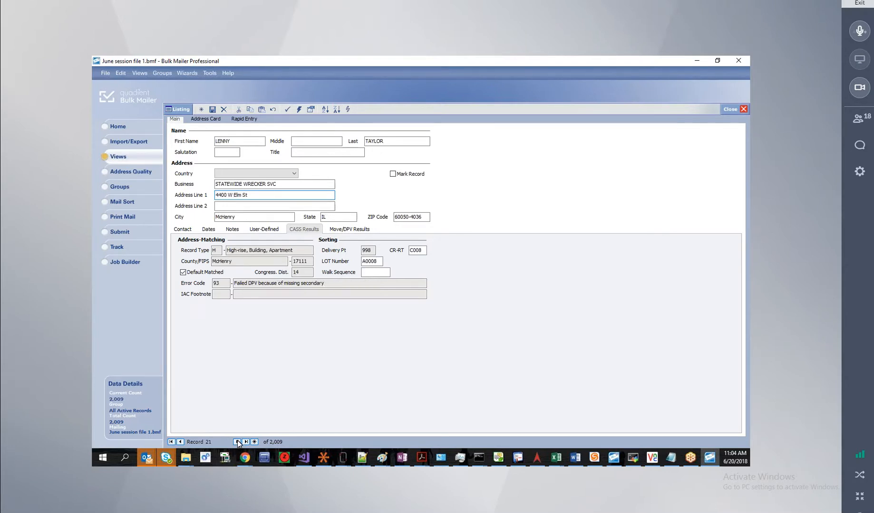
left_click(237, 442)
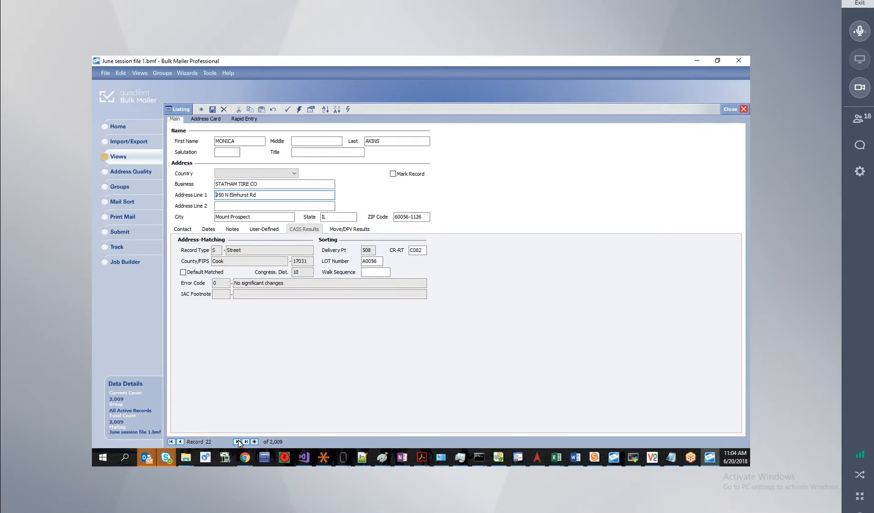
left_click(238, 442)
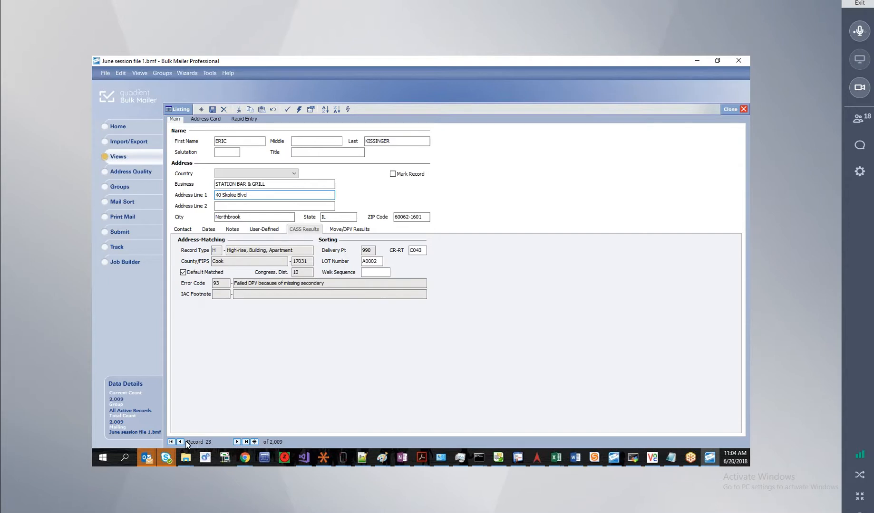
left_click(181, 442)
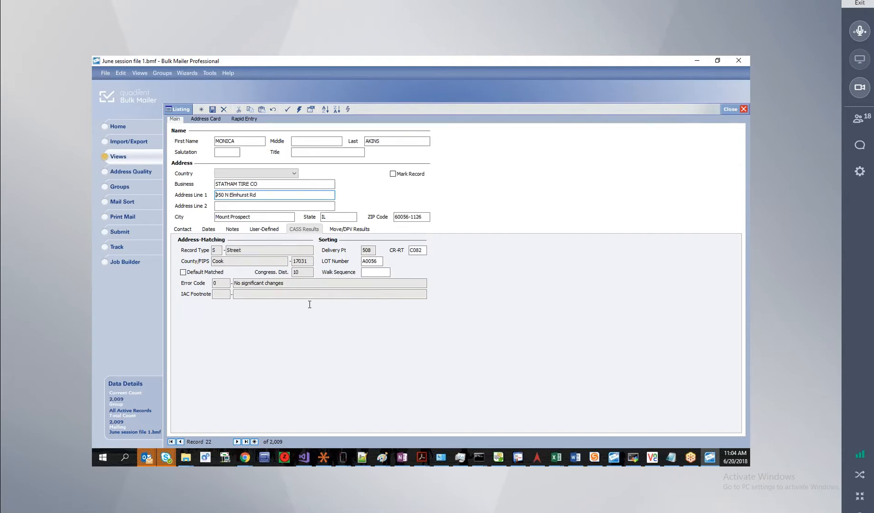
left_click(305, 284)
left_click(291, 193)
left_click(265, 204)
left_click(260, 195)
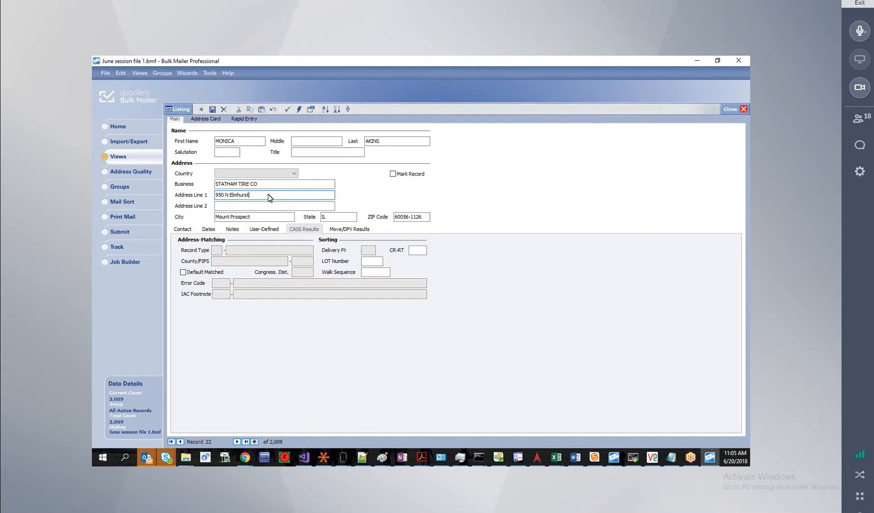
left_click(287, 110)
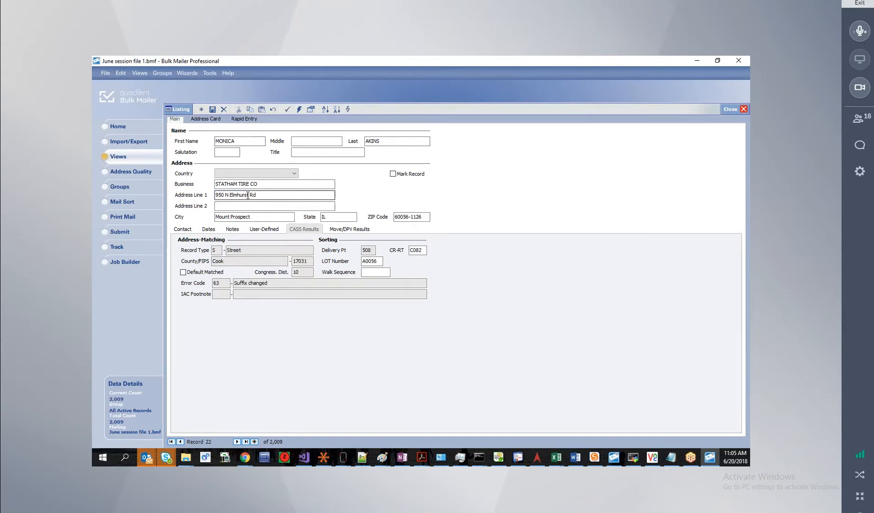
double_click(213, 284)
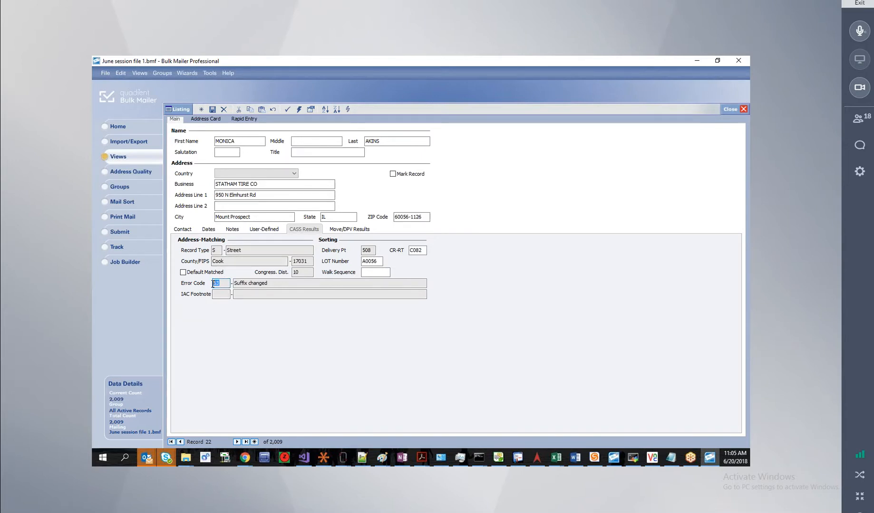
left_click(276, 283)
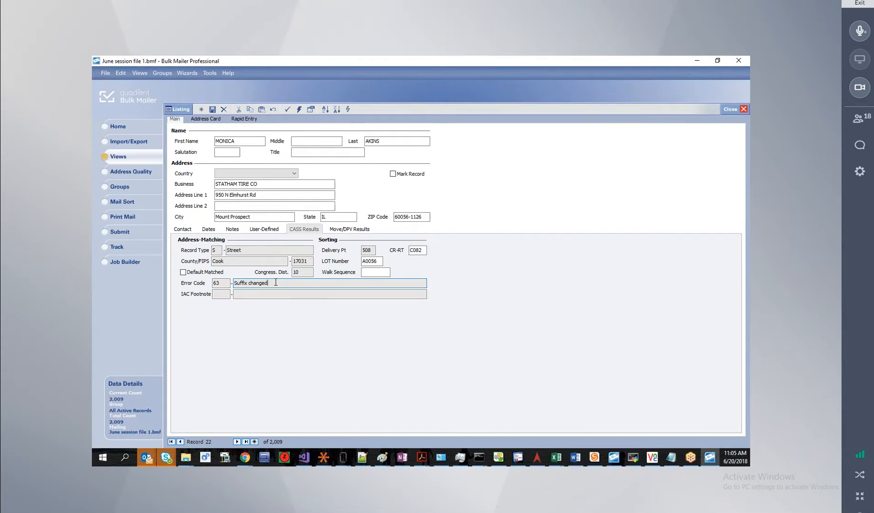
Switch to the all-records grid, scroll right, and check record 22's error code 63.
left_click(177, 109)
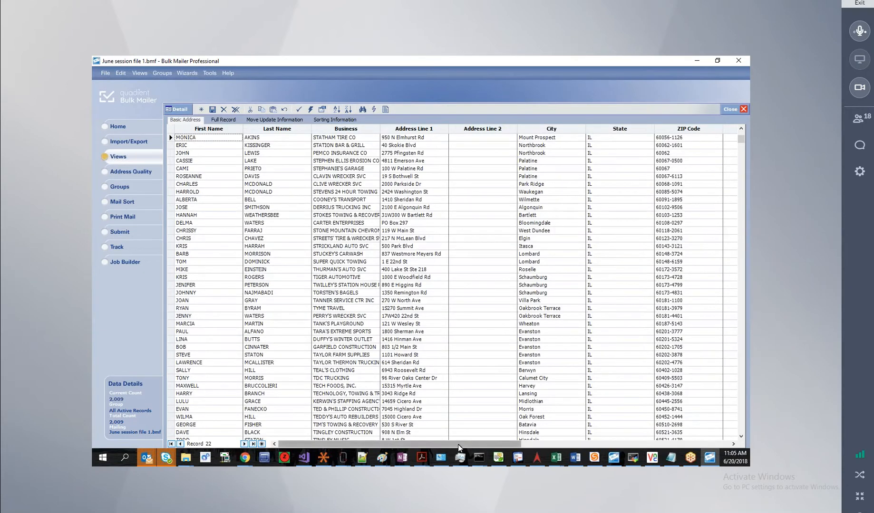
left_click_drag(488, 447, 678, 447)
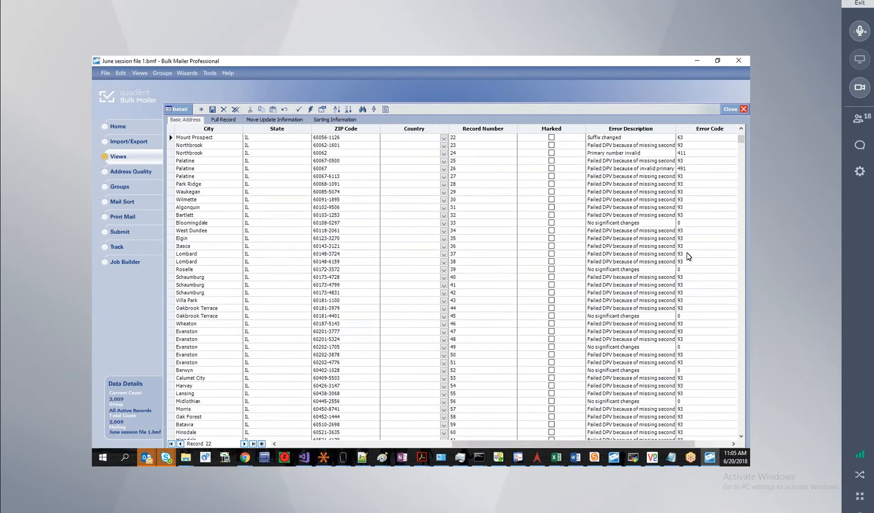
scroll(708, 381, "down", 1)
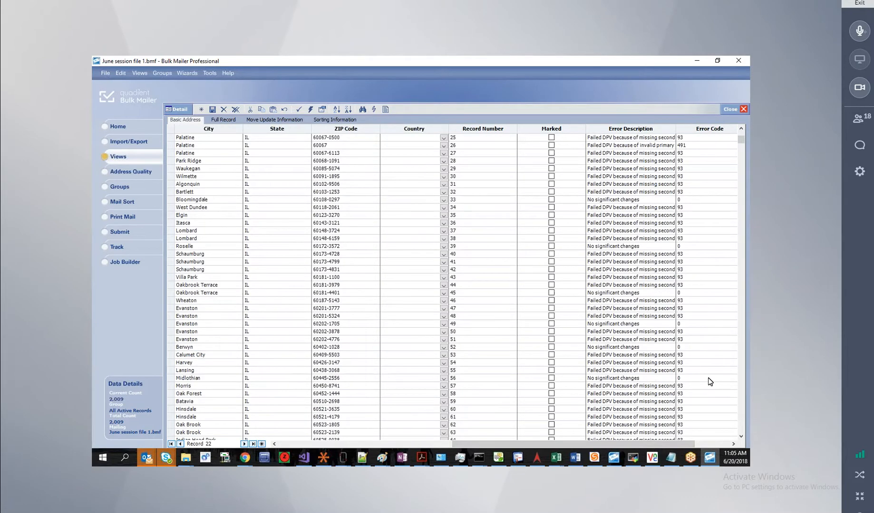
scroll(708, 376, "up", 2)
left_click(692, 164)
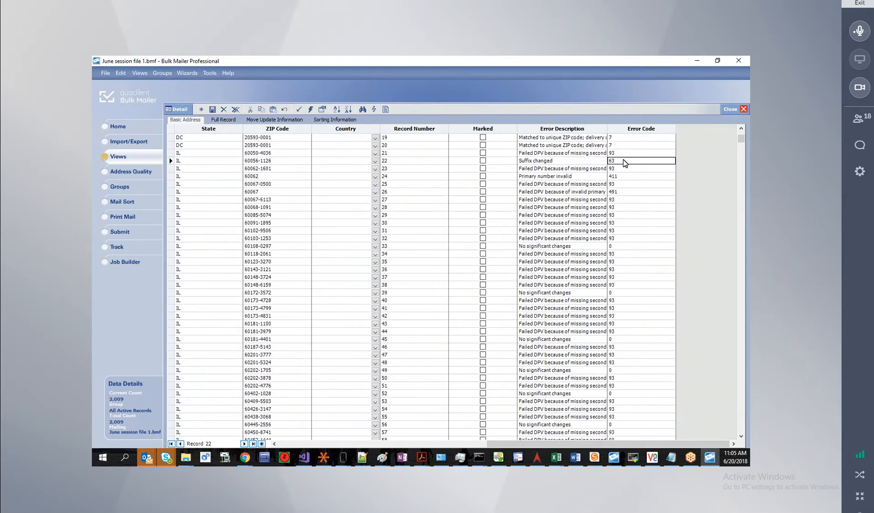
Check the error descriptions of record 20 and records 27 through 32.
left_click(588, 161)
left_click(568, 148)
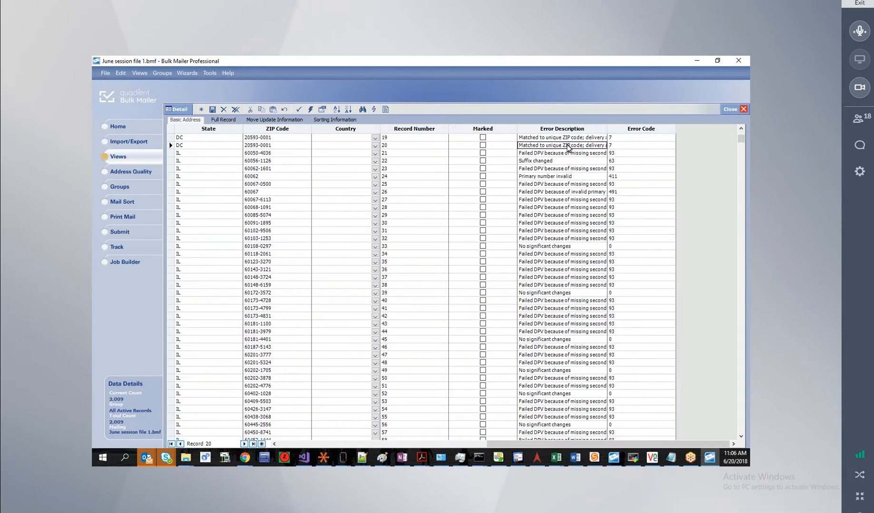
left_click(588, 201)
left_click(589, 209)
left_click(589, 216)
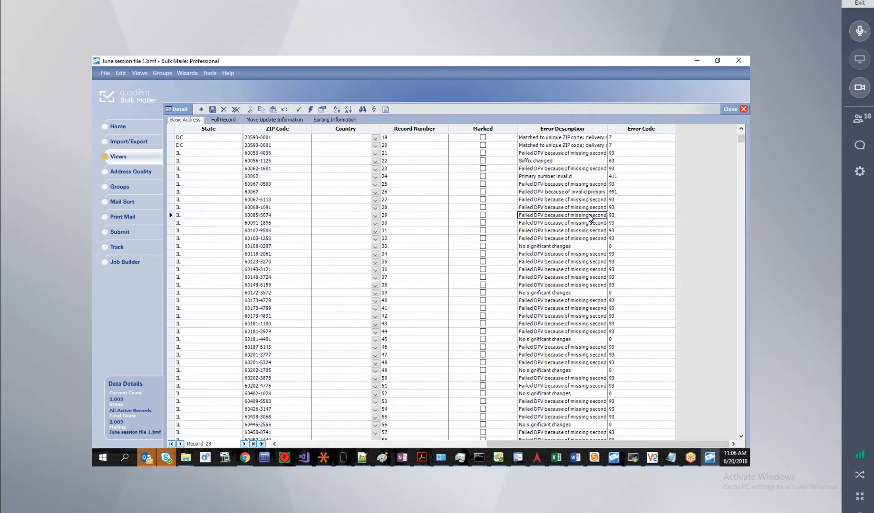
left_click(589, 224)
left_click(579, 232)
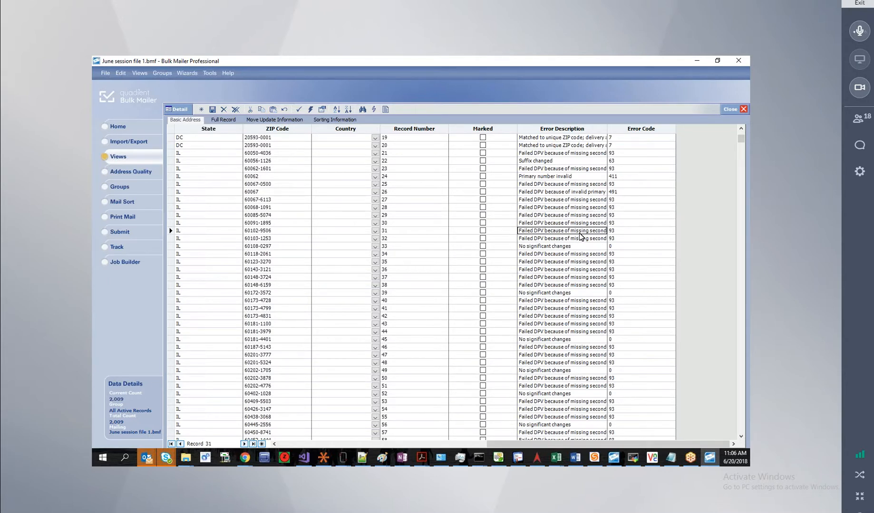
left_click(580, 240)
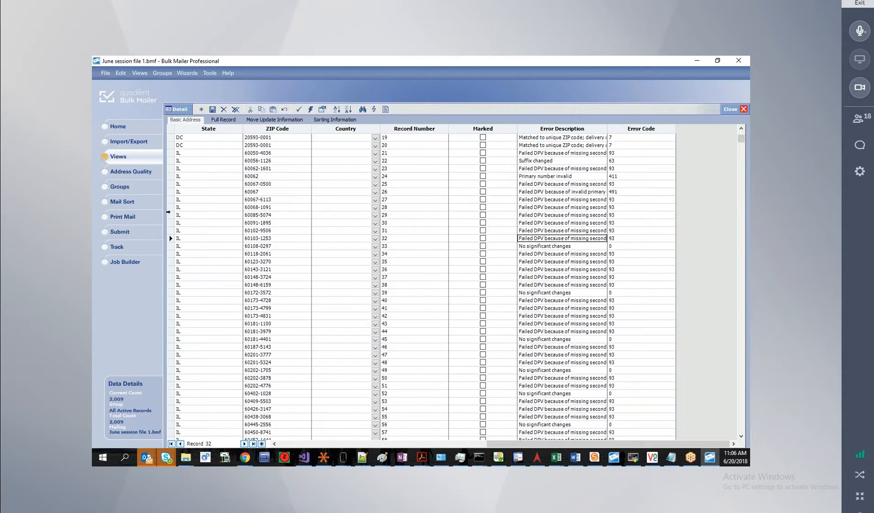
Preview the Address Correction Status custom report full-screen, then close the 94-page preview.
left_click(386, 110)
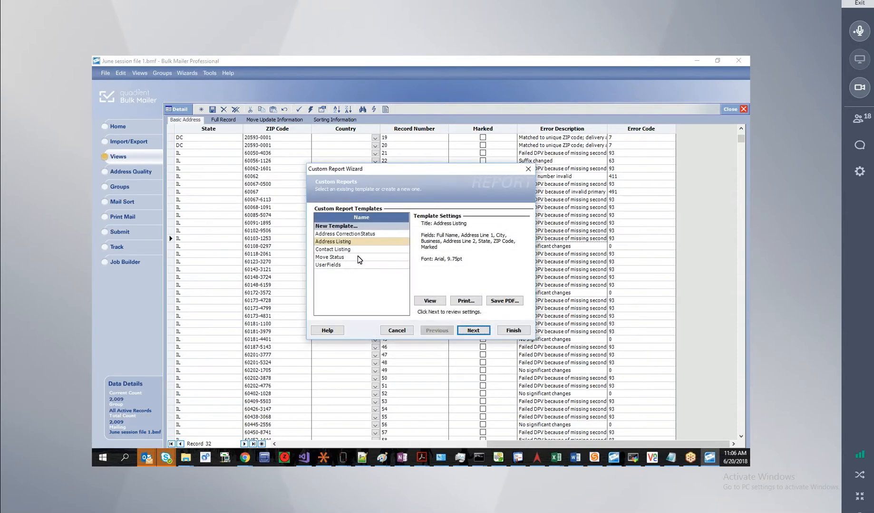
left_click(337, 235)
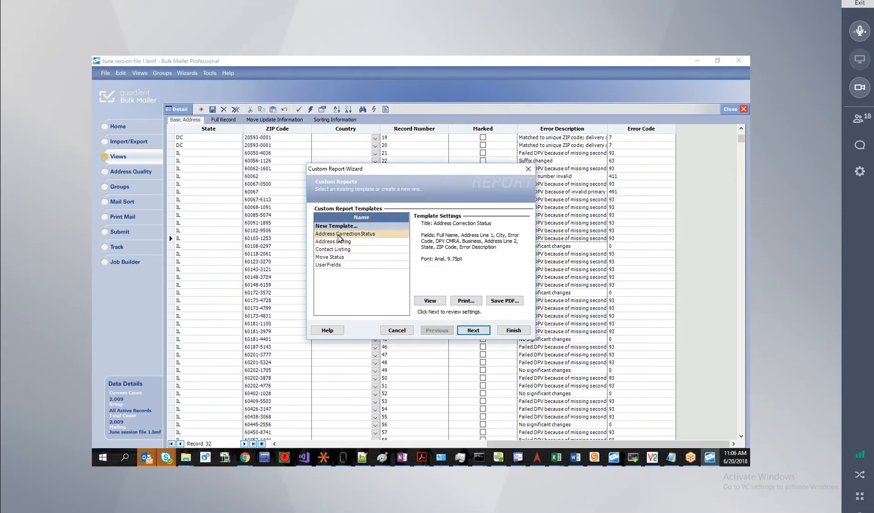
left_click(430, 300)
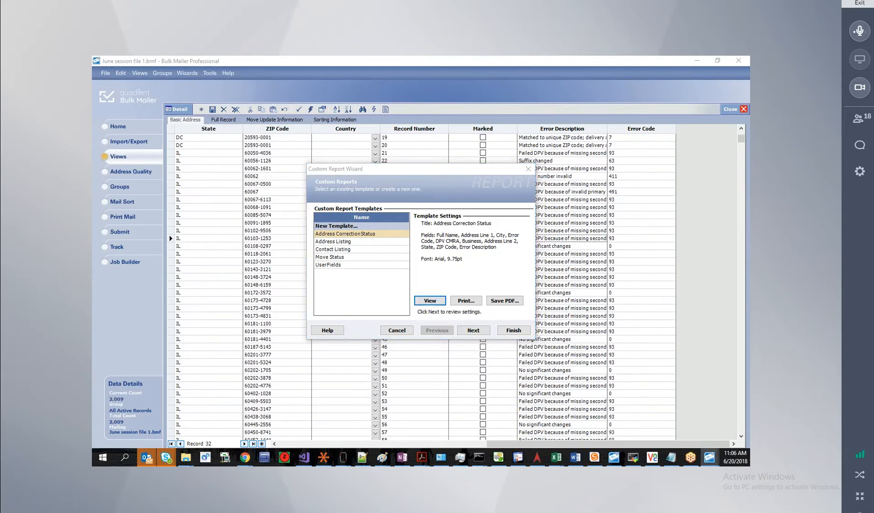
left_click_drag(387, 111, 384, 58)
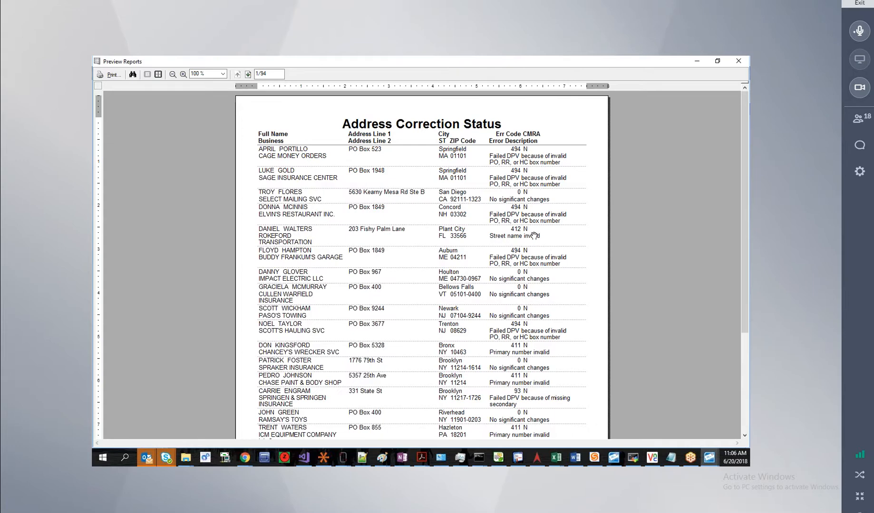
scroll(535, 235, "down", 5)
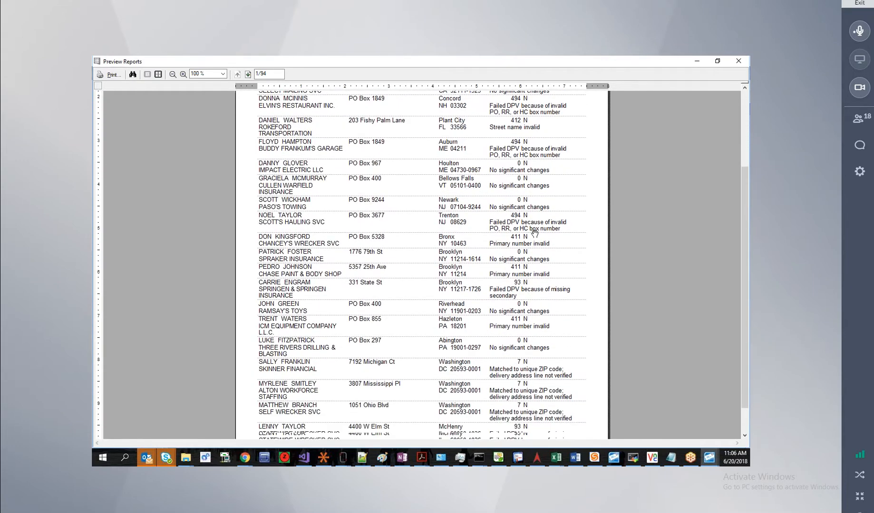
scroll(464, 161, "up", 2)
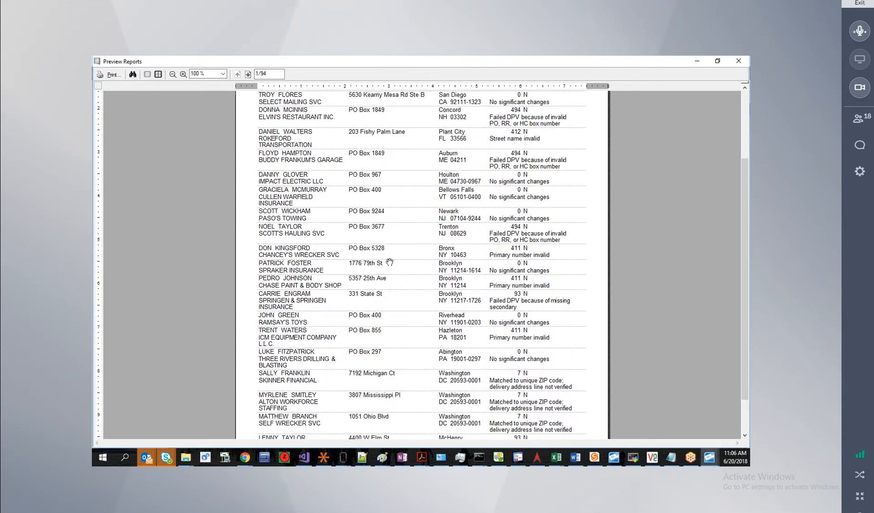
left_click(739, 62)
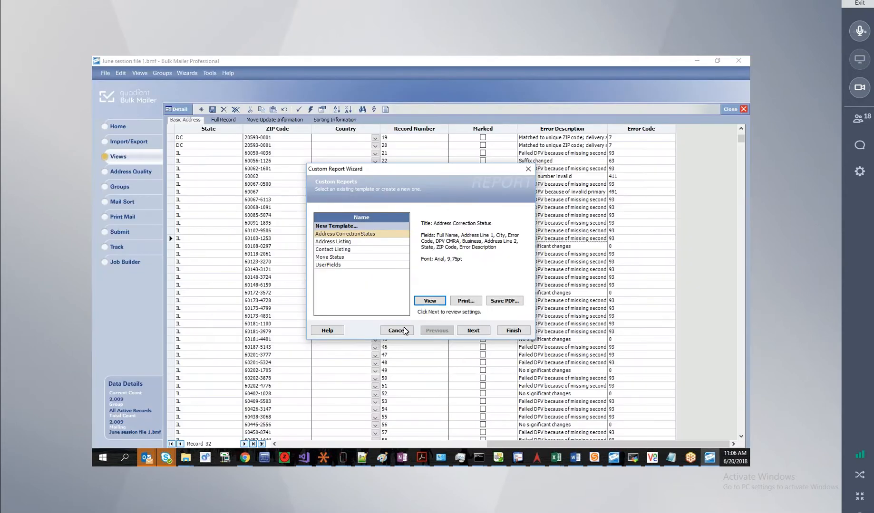
Close the report wizard, highlight the Address Fields with Barcode export template, then visit Address Quality.
left_click(344, 329)
left_click(138, 143)
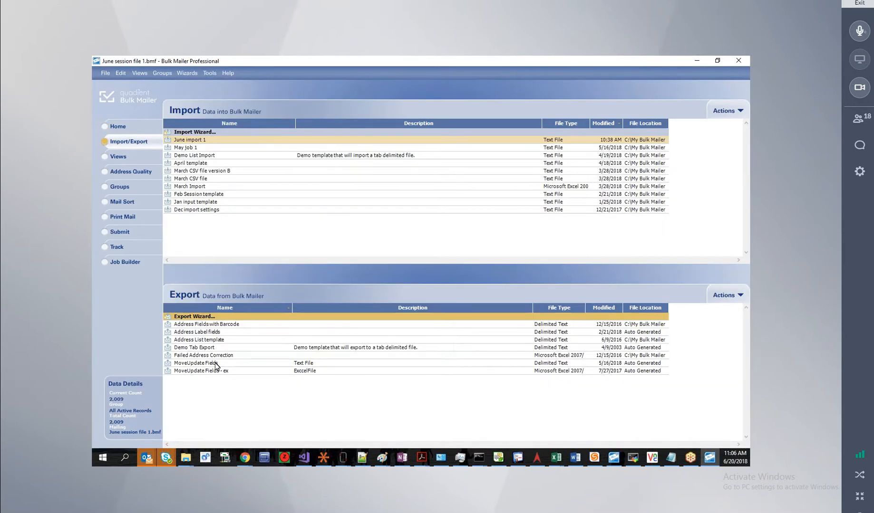
left_click(203, 325)
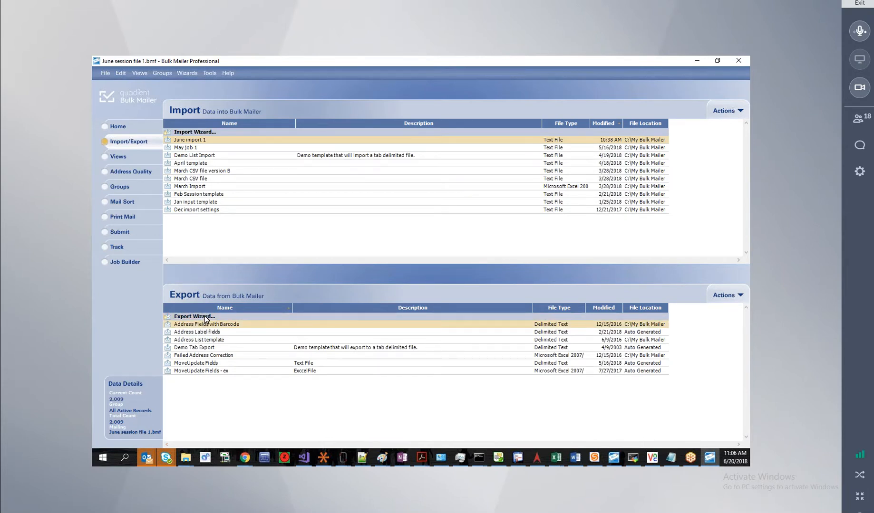
left_click(132, 174)
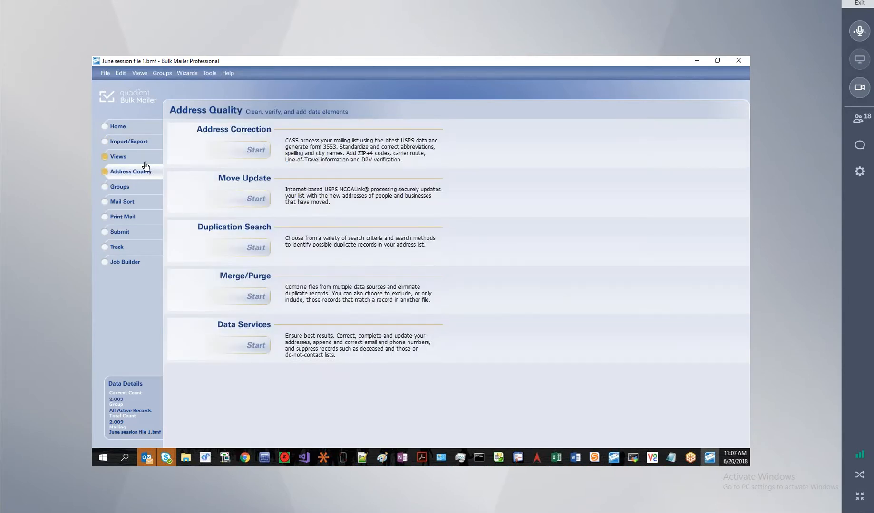
Under Views, close the records grid and select the Move Update Information list view.
left_click(116, 157)
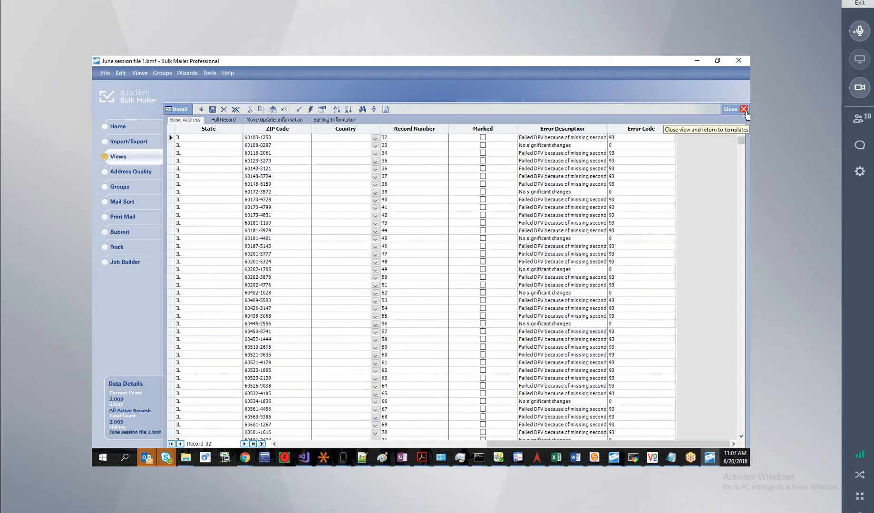
left_click(744, 110)
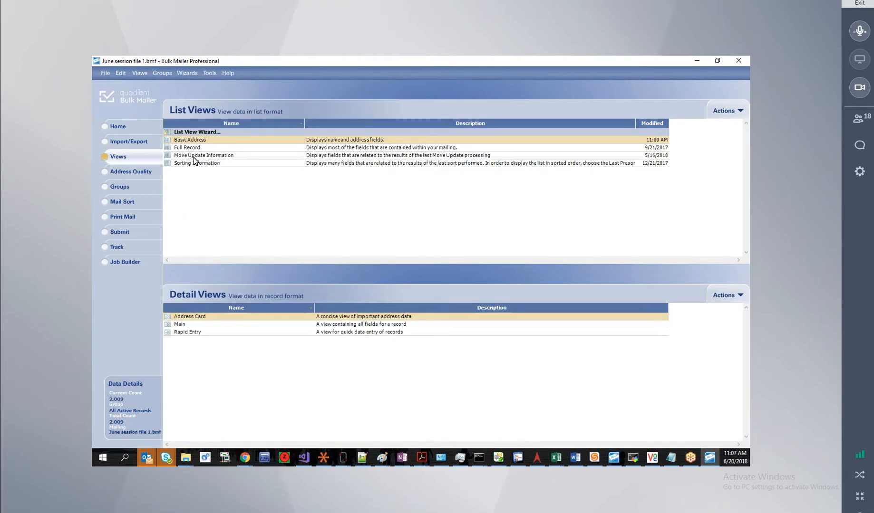
left_click(196, 157)
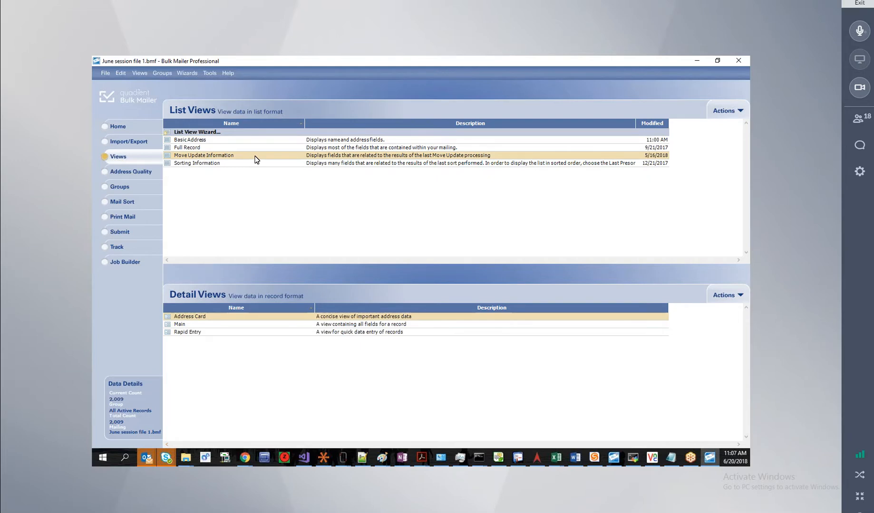
Open the Move Update Information grid and inspect the match flags and footnotes of records 12 and 13.
double_click(217, 155)
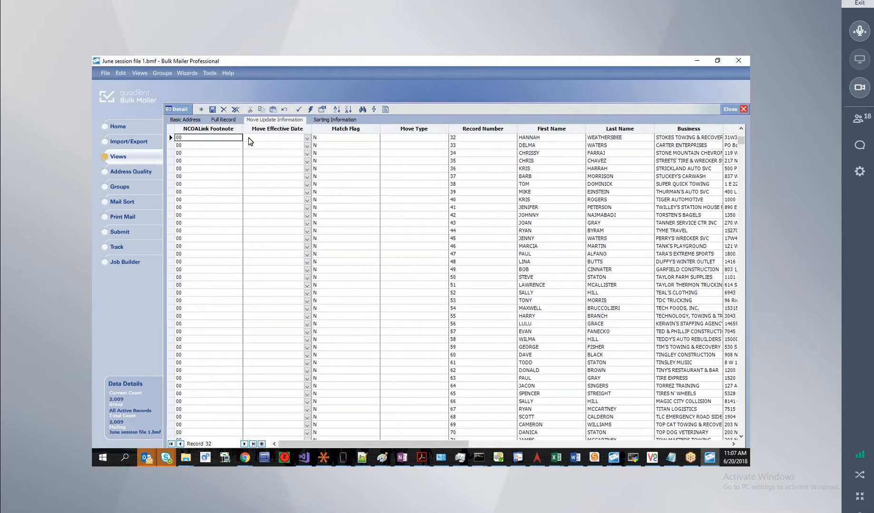
left_click(332, 138)
scroll(335, 165, "down", 3)
scroll(337, 165, "up", 10)
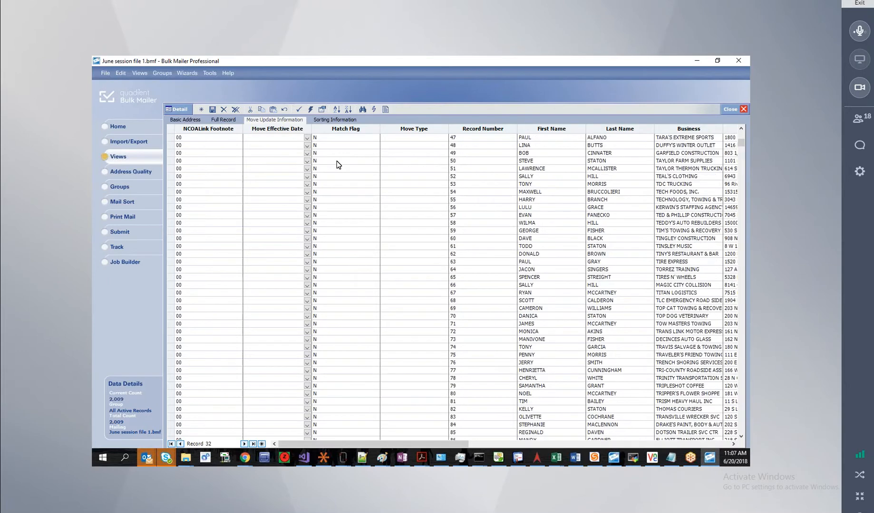
left_click(336, 146)
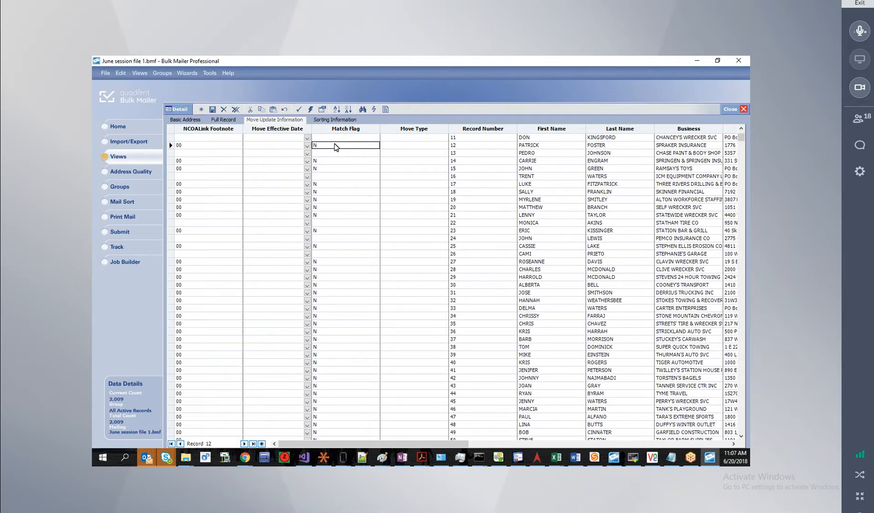
left_click(334, 151)
left_click_drag(387, 444, 554, 446)
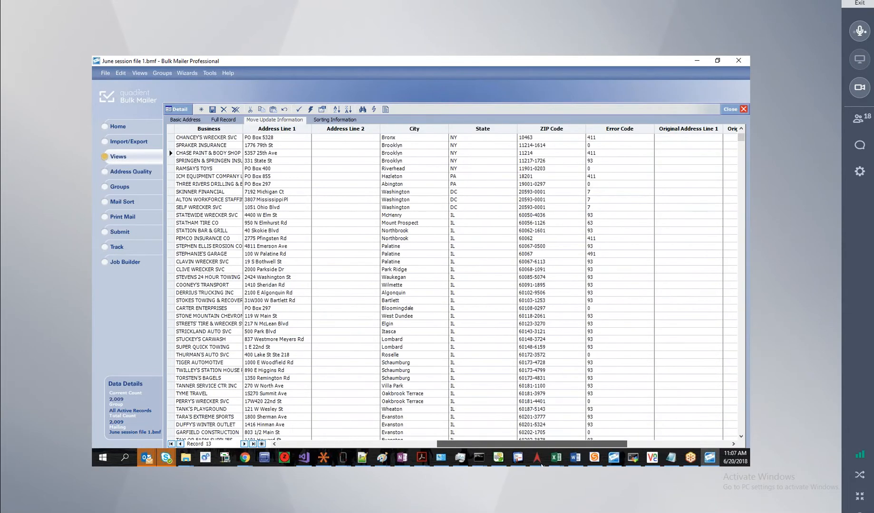
left_click(170, 152)
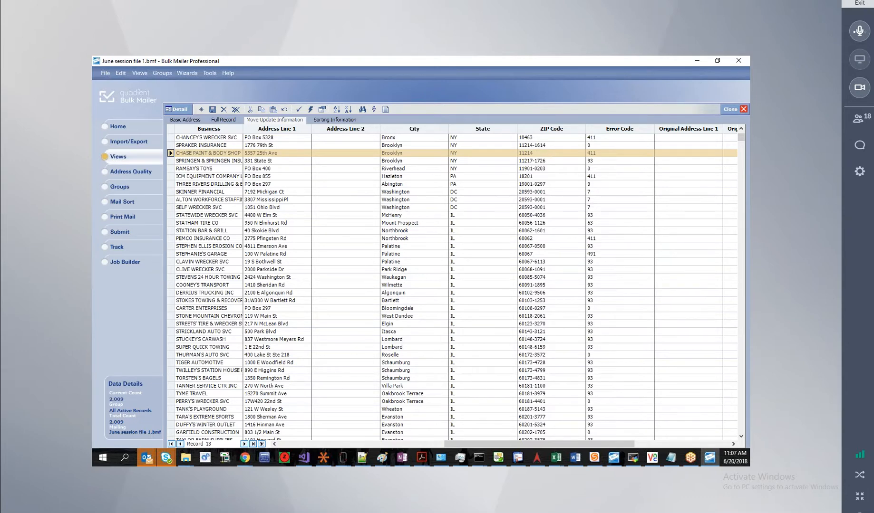
left_click_drag(519, 443, 402, 443)
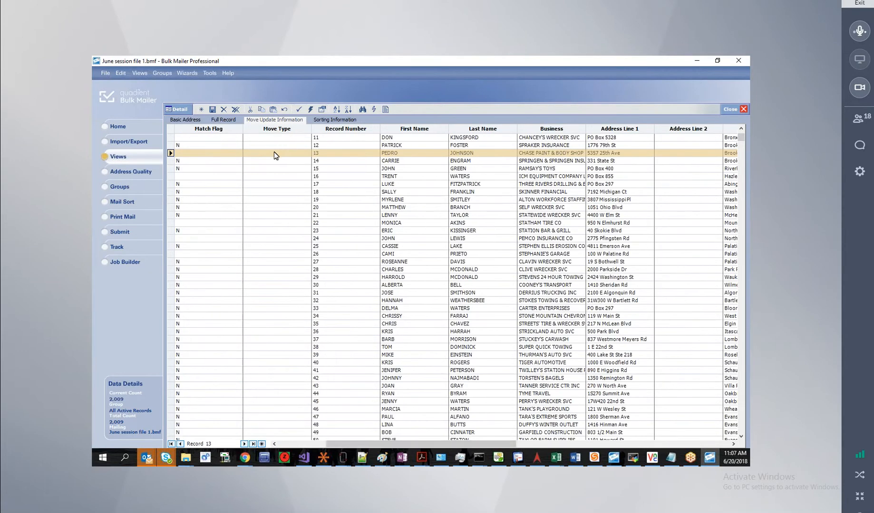
left_click(204, 154)
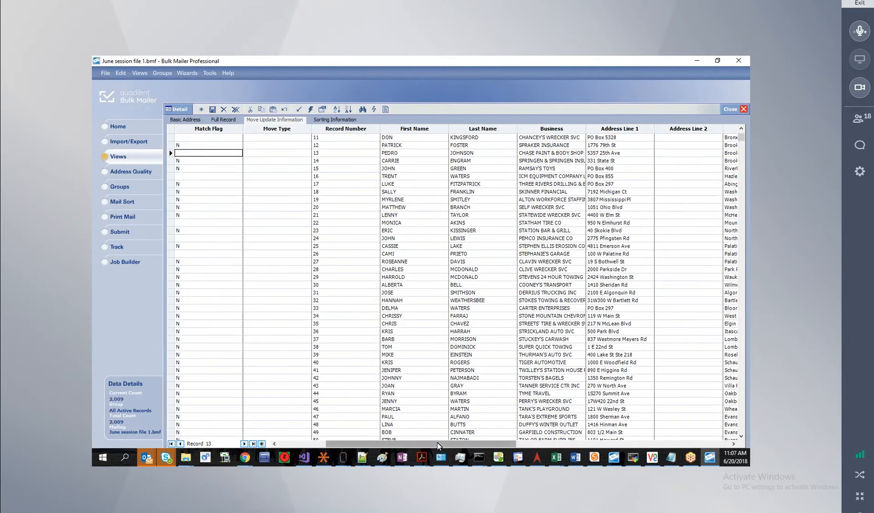
left_click_drag(379, 443, 331, 444)
left_click(204, 145)
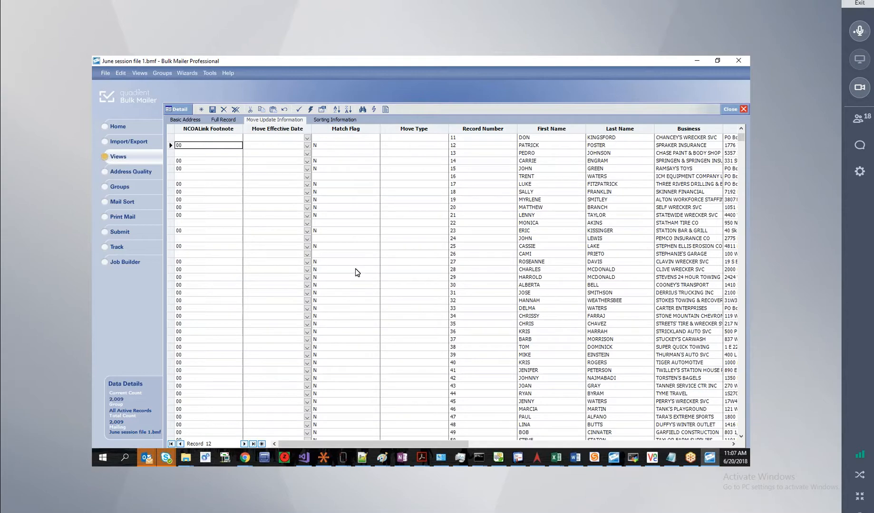
Check record 693's move date 07/01/2015, match flag M and move type B.
scroll(365, 276, "down", 5)
scroll(363, 276, "down", 20)
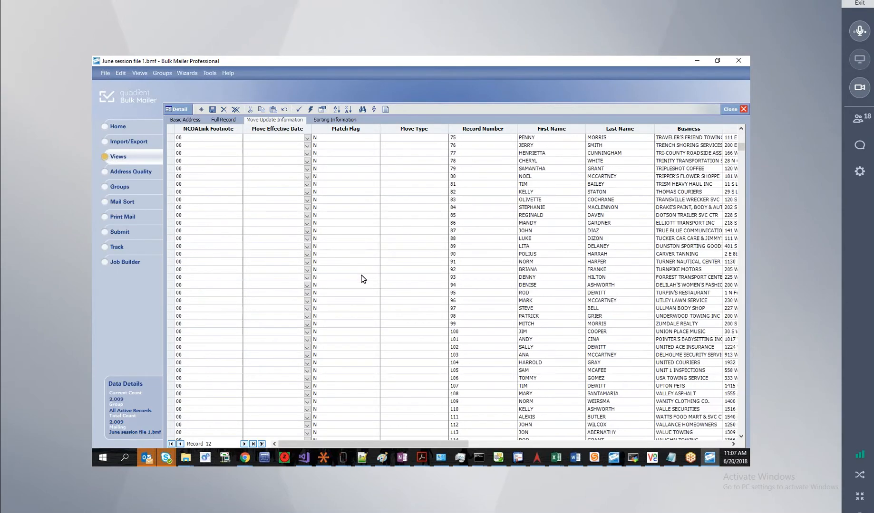
left_click_drag(743, 155, 747, 236)
left_click(272, 332)
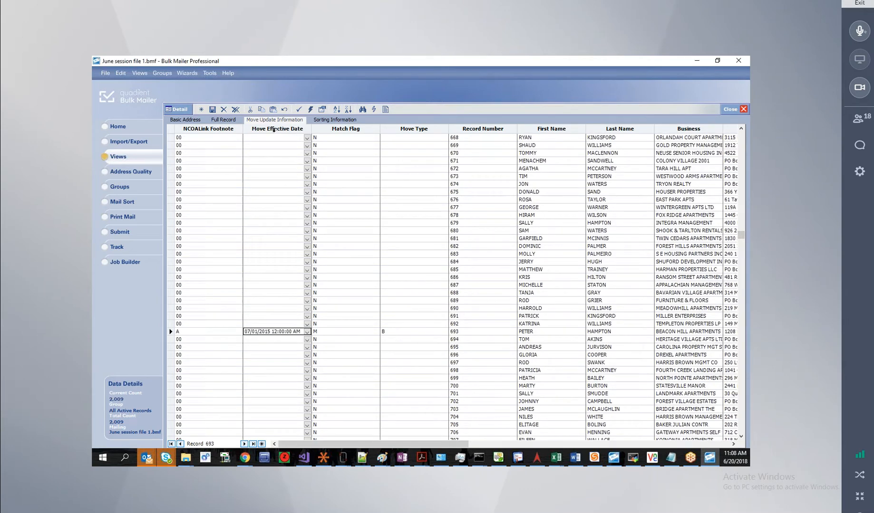
left_click(343, 332)
left_click(392, 335)
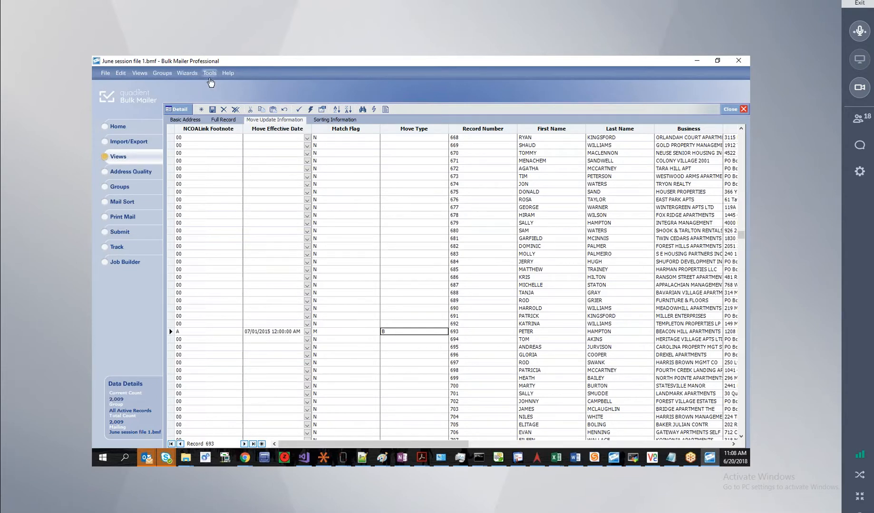
Open Bulk Mailer Help on the Error Codes topic under Error and Results Codes.
left_click(227, 75)
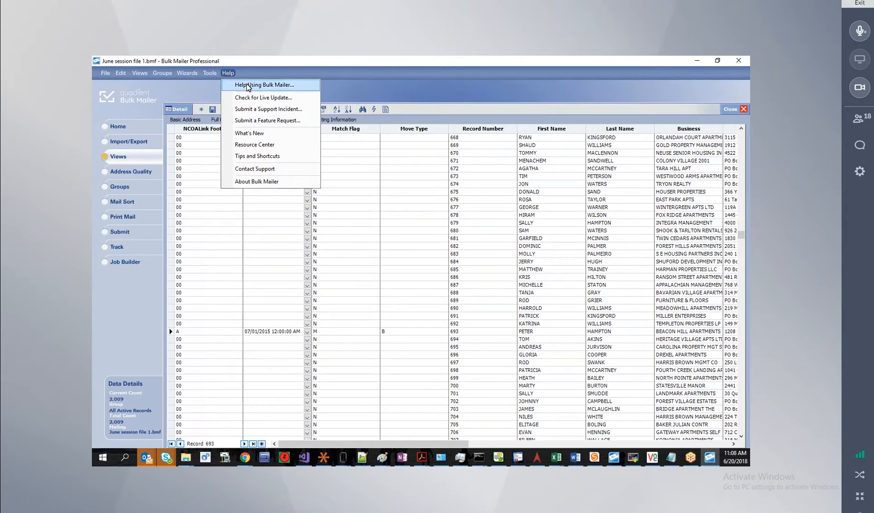
left_click(247, 87)
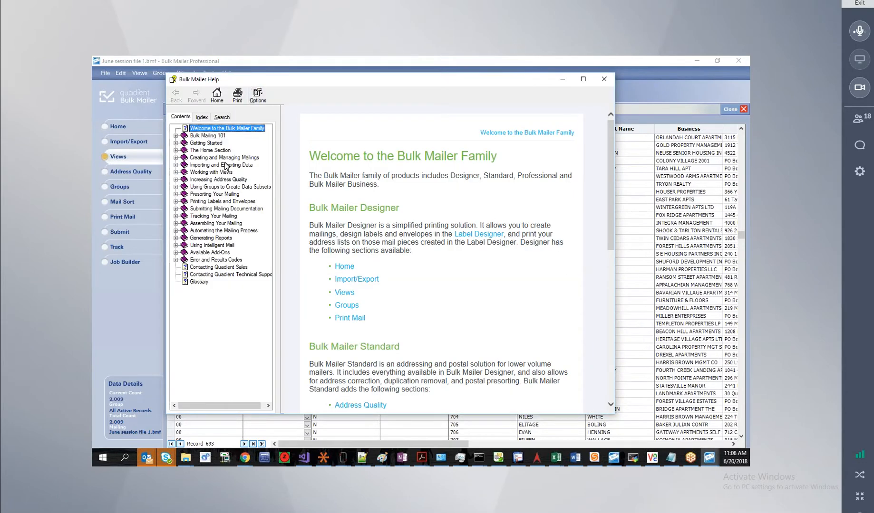
left_click(204, 260)
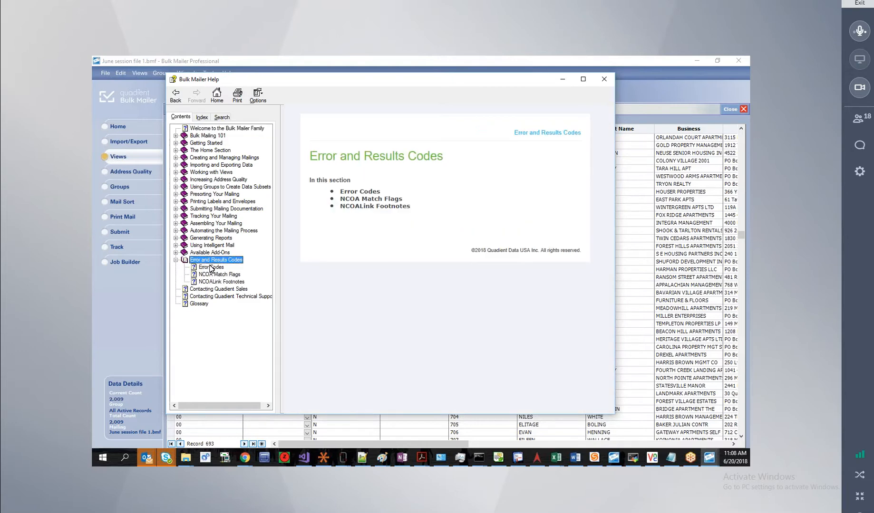
left_click(211, 267)
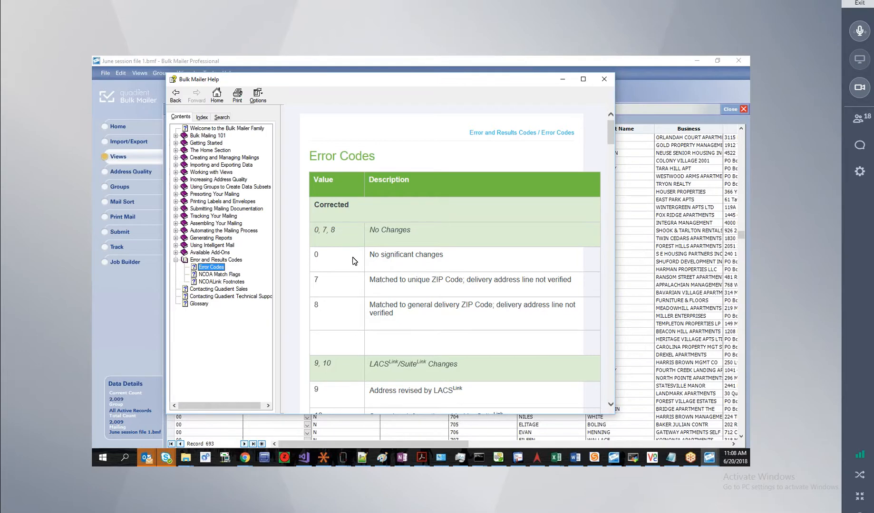
Scroll through the corrected and uncorrected address codes such as 211–220.
left_click_drag(415, 282, 488, 282)
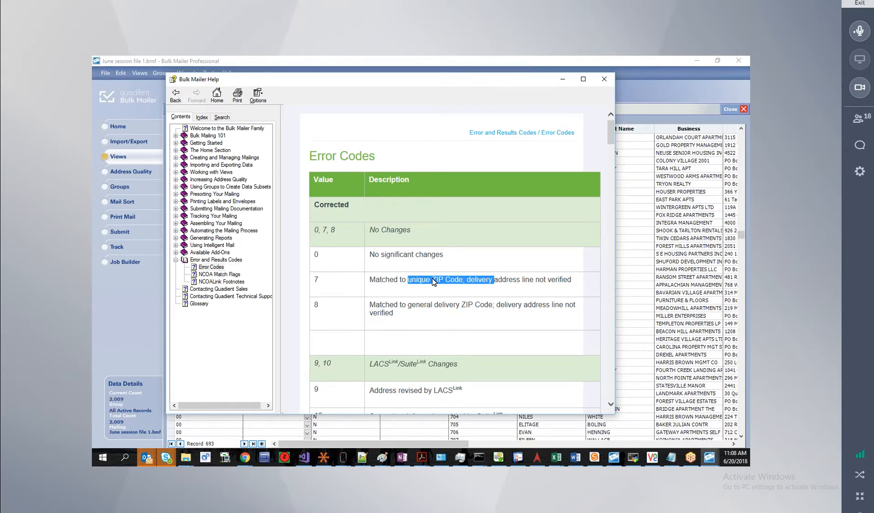
scroll(433, 281, "down", 4)
scroll(435, 281, "down", 10)
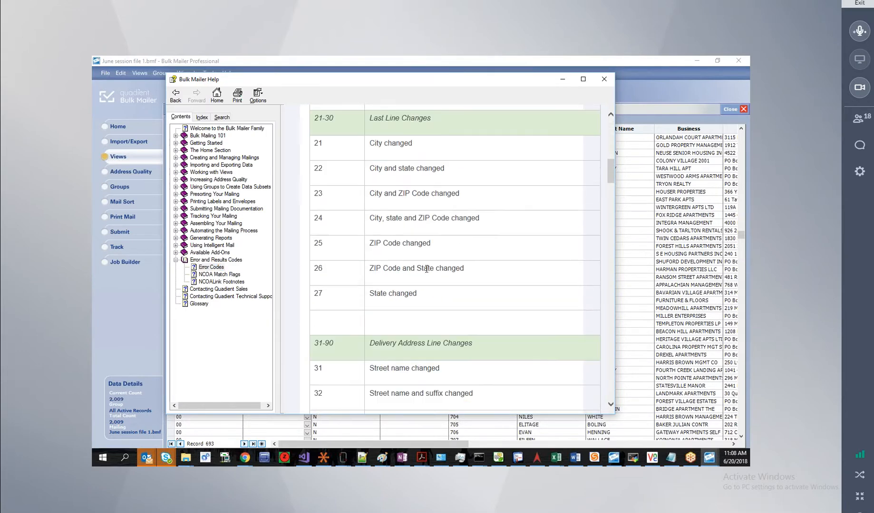
scroll(424, 268, "down", 3)
scroll(426, 305, "down", 12)
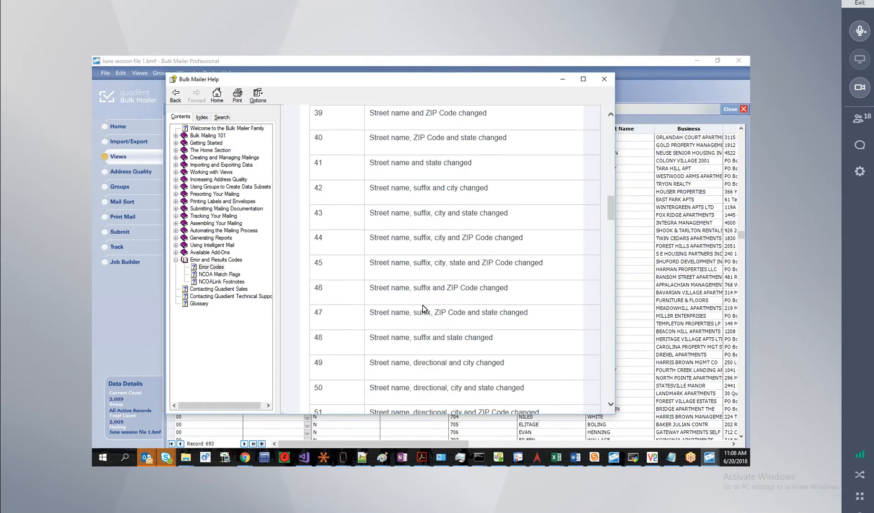
scroll(428, 314, "down", 20)
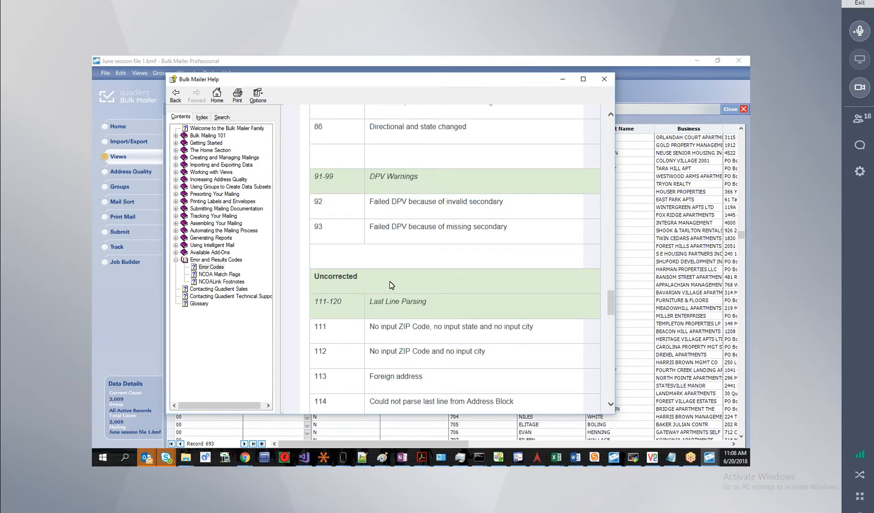
scroll(389, 281, "down", 5)
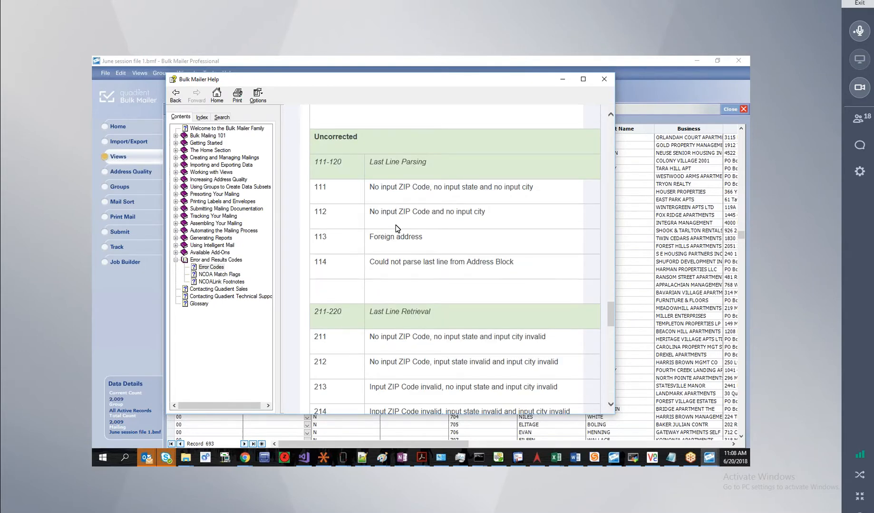
scroll(395, 230, "down", 5)
scroll(395, 258, "down", 10)
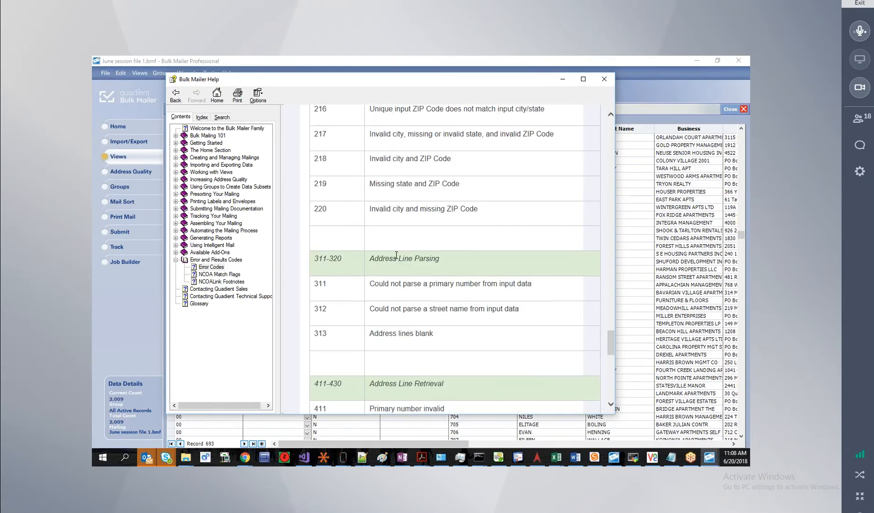
scroll(396, 255, "down", 5)
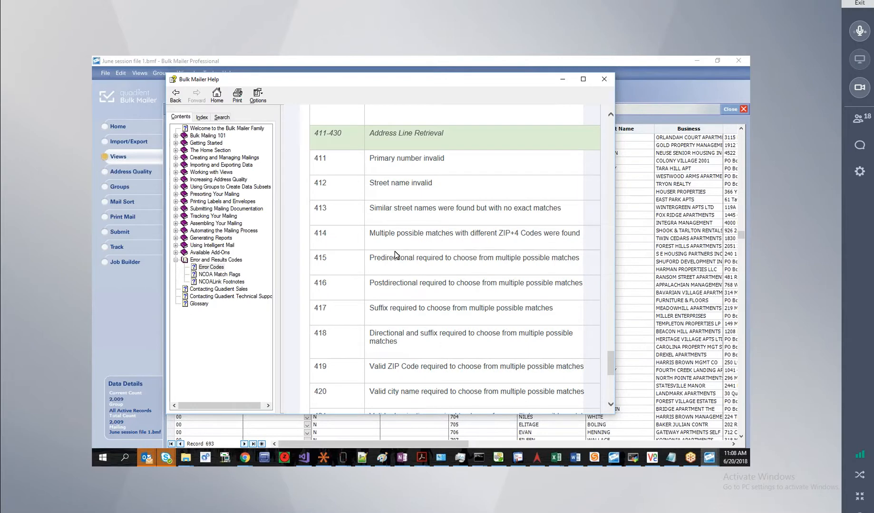
scroll(368, 254, "up", 10)
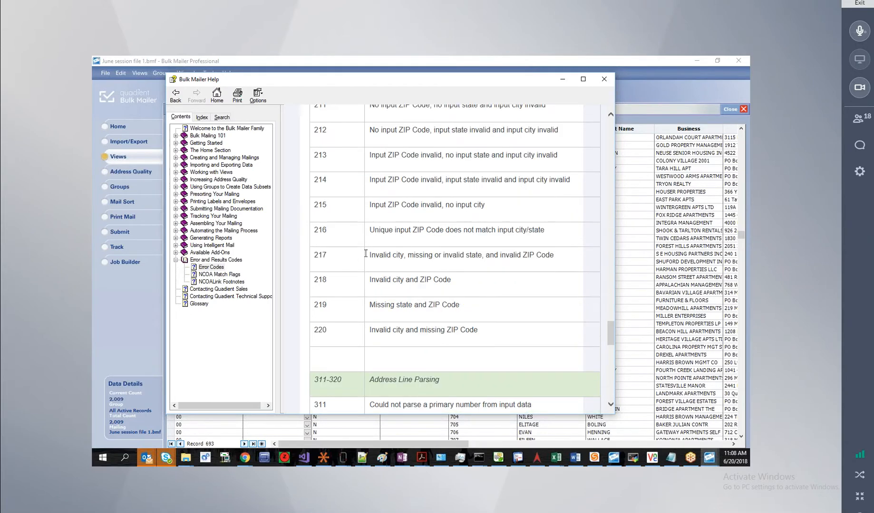
Show the NCOA Match Flags help topic explaining flags M, F, K, G, N and X.
left_click(219, 274)
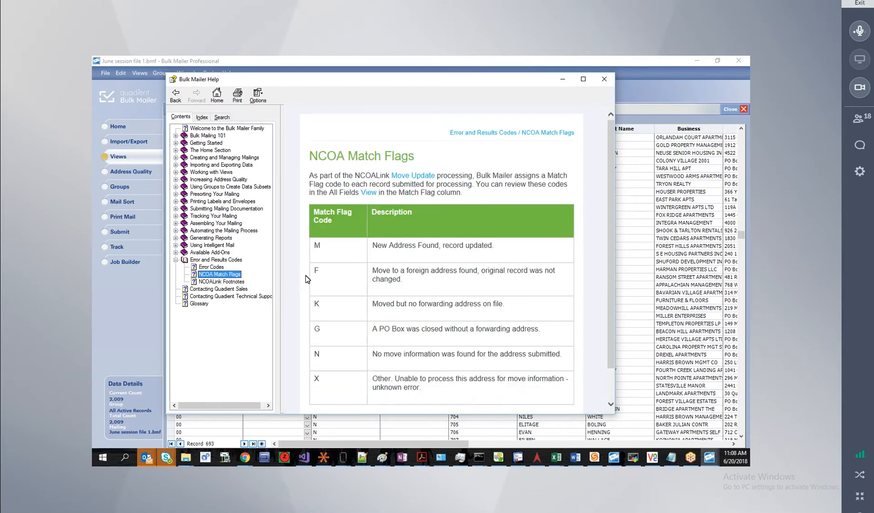
left_click(334, 253)
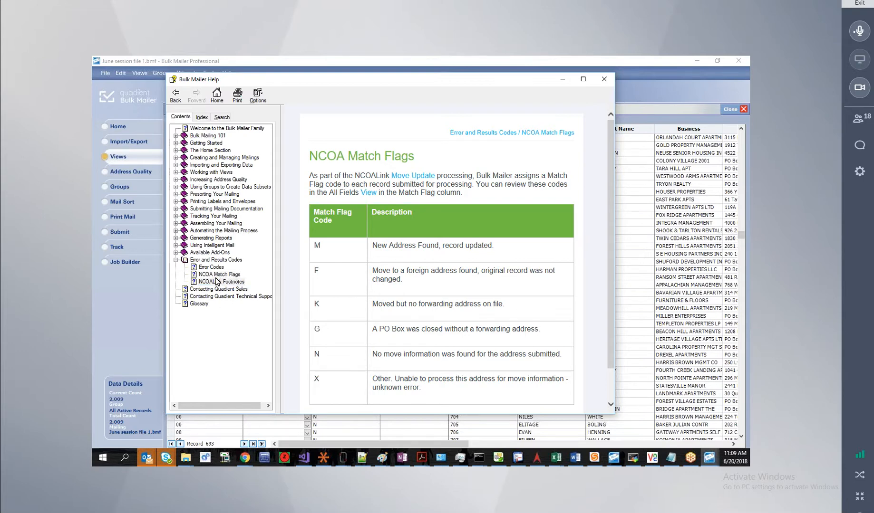
Read through the NCOALink Footnotes help topic, then close the Bulk Mailer Help window.
left_click(216, 281)
scroll(409, 312, "down", 10)
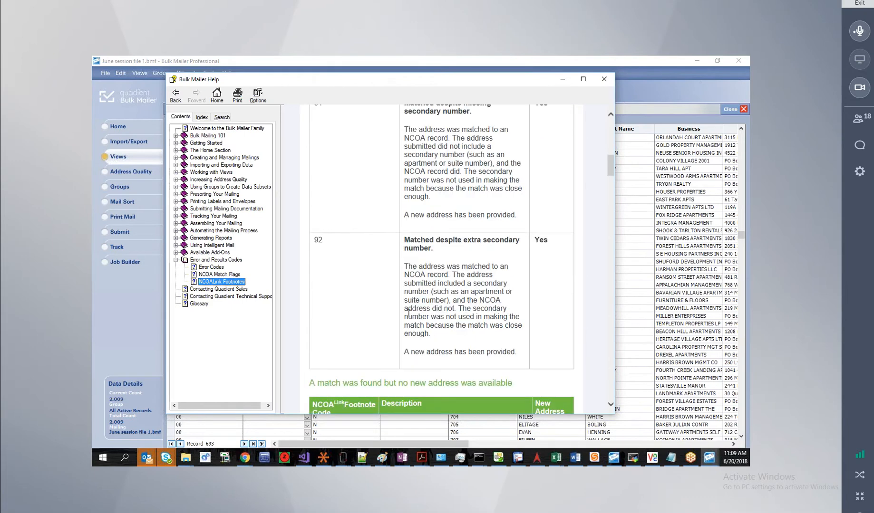
scroll(408, 313, "down", 10)
scroll(408, 312, "down", 5)
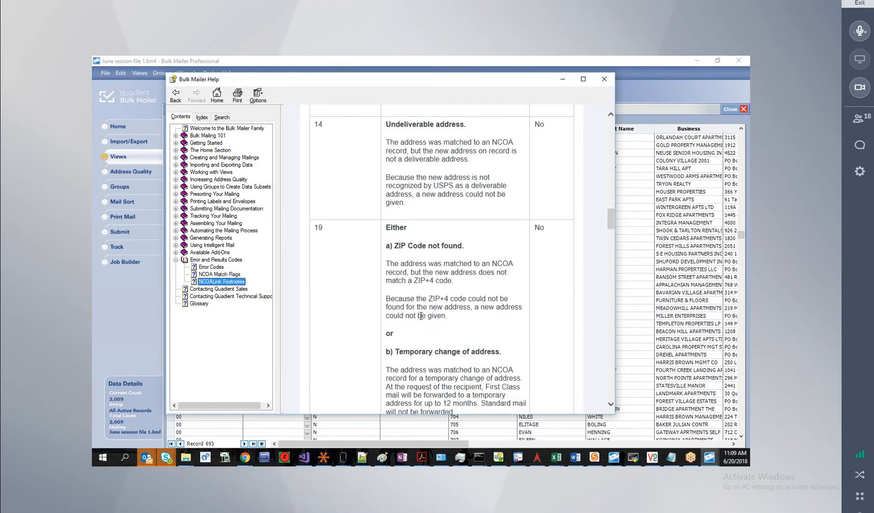
scroll(417, 309, "down", 6)
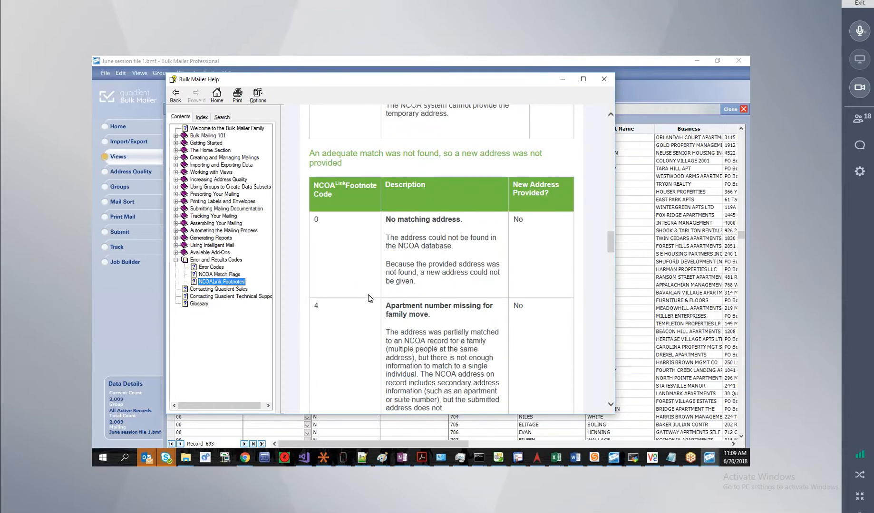
scroll(368, 295, "down", 1)
scroll(368, 295, "up", 6)
scroll(373, 294, "up", 5)
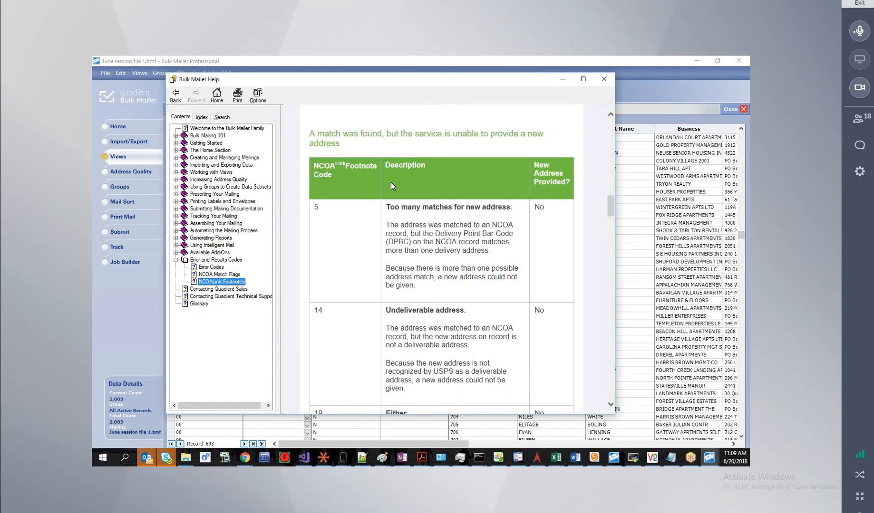
left_click(601, 79)
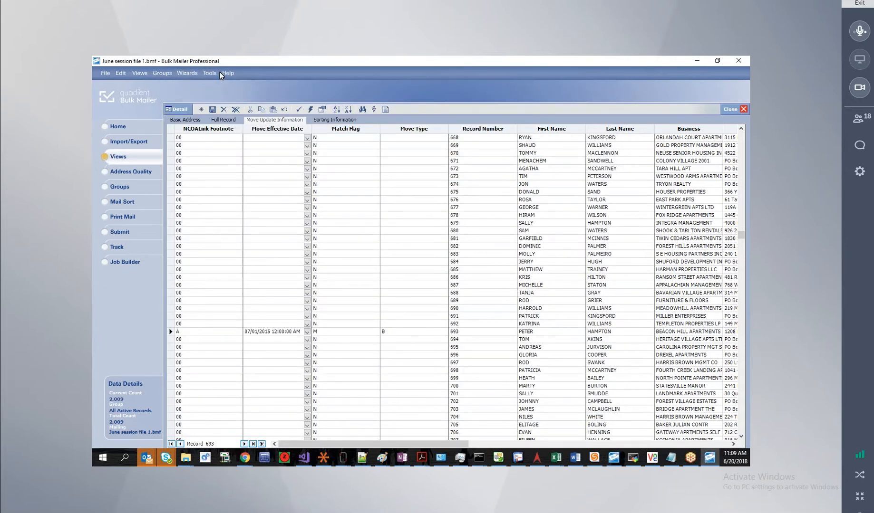
Launch the Quadient Community Resource Center from the Help menu.
left_click(231, 77)
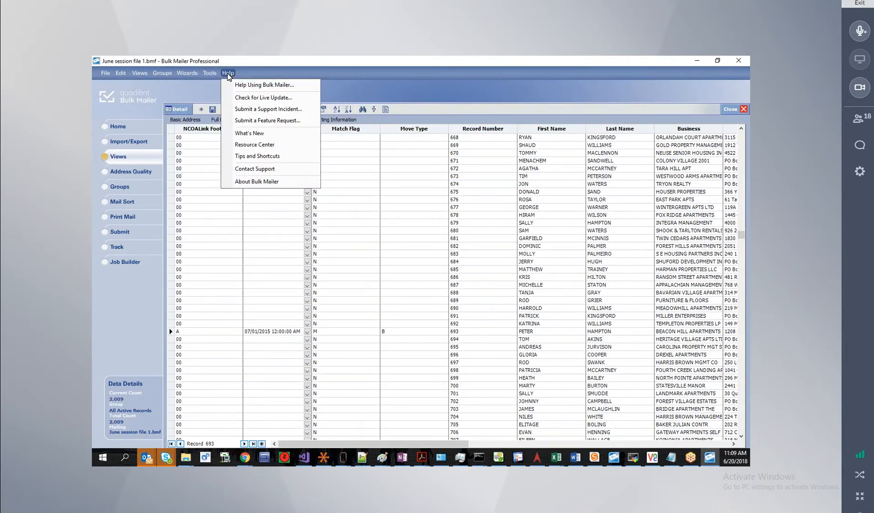
left_click(357, 85)
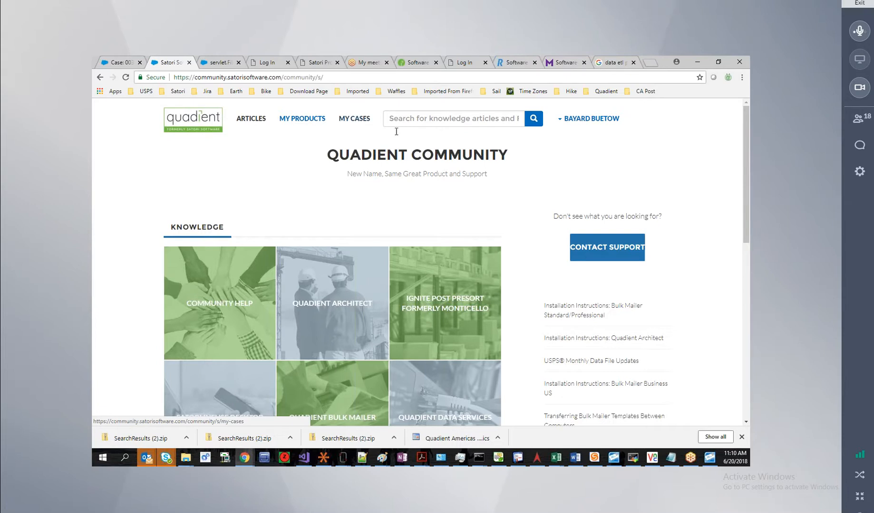
left_click(409, 120)
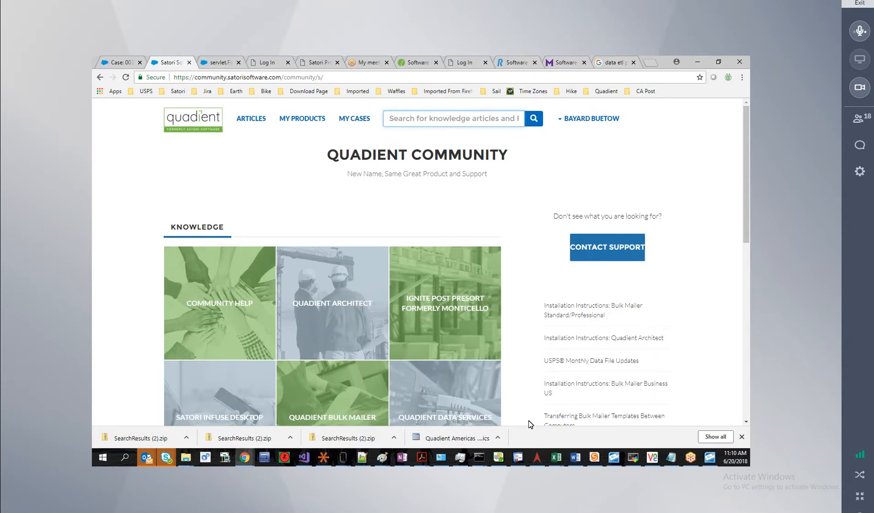
key("alt+Tab")
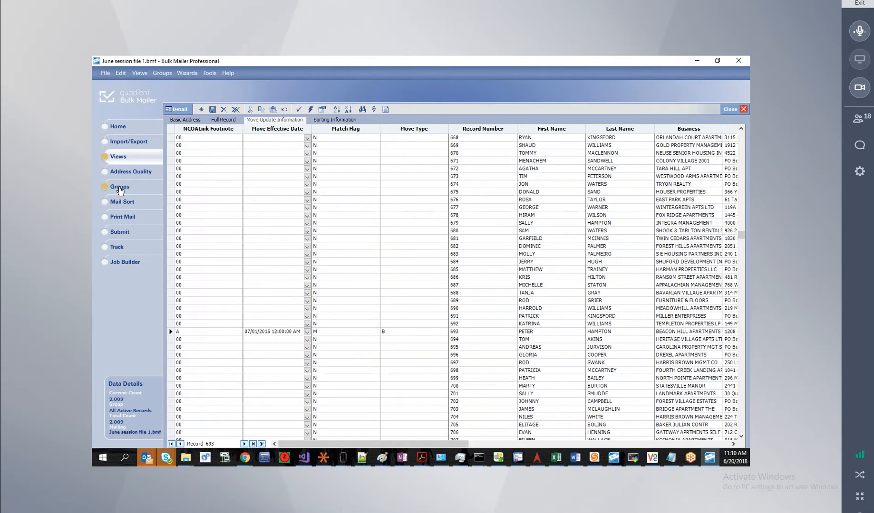
key("alt+Tab")
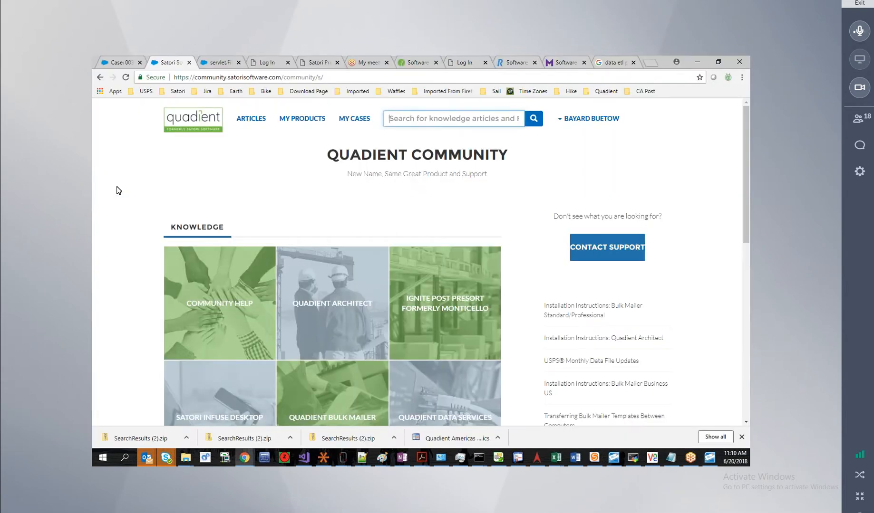
Search the knowledge base for 'undeliverable' and review the resulting articles.
type("u")
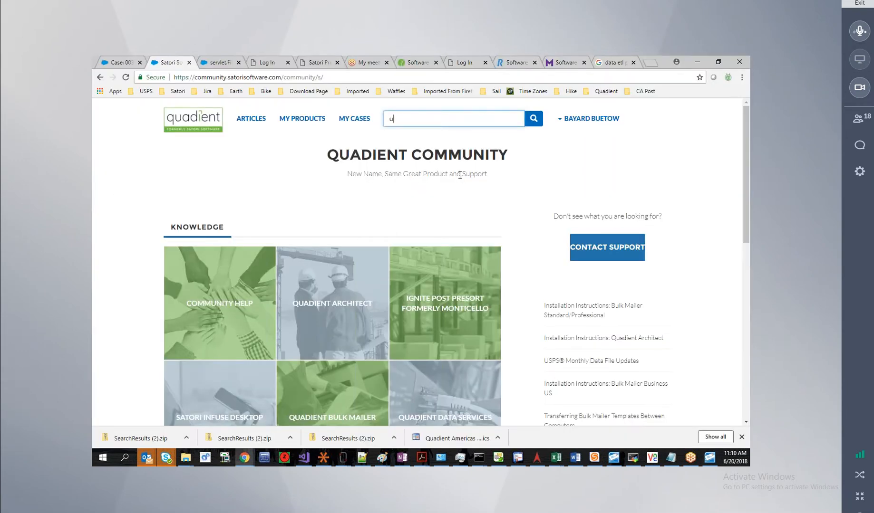
type("ndeliverable")
key("Return")
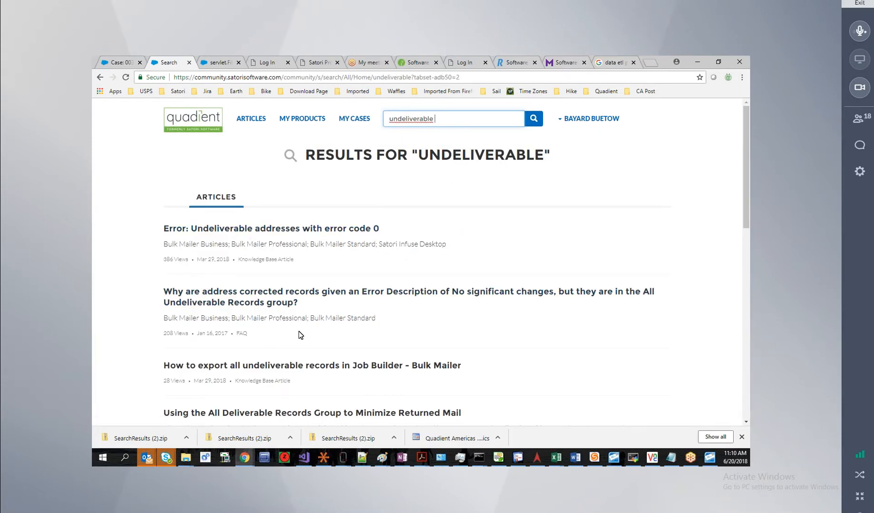
scroll(299, 333, "down", 1)
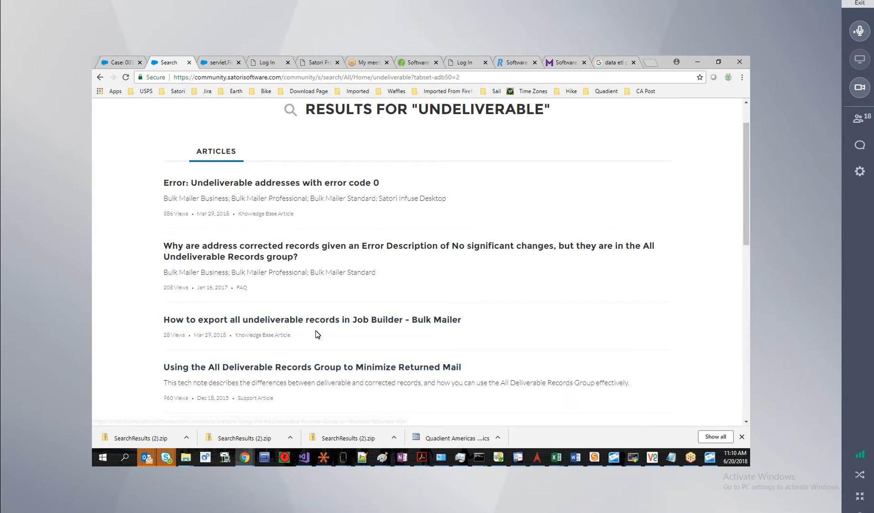
scroll(317, 335, "up", 1)
scroll(288, 262, "down", 3)
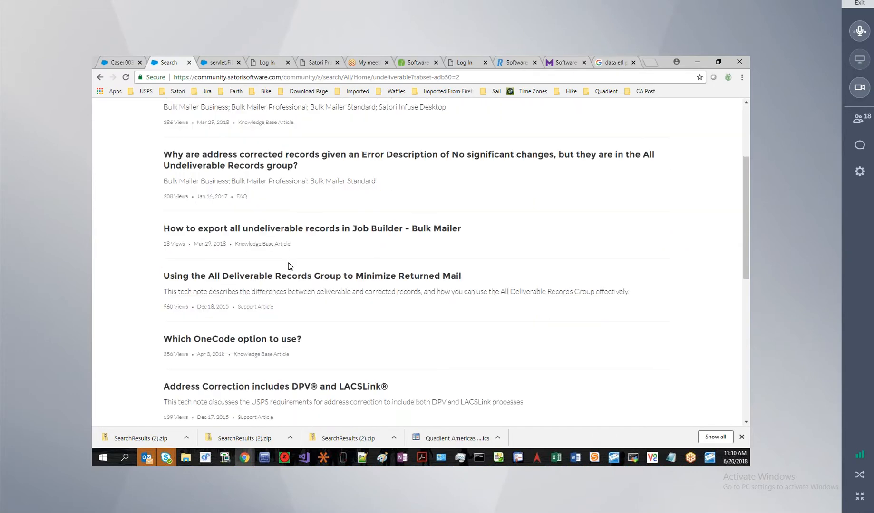
scroll(333, 214, "up", 3)
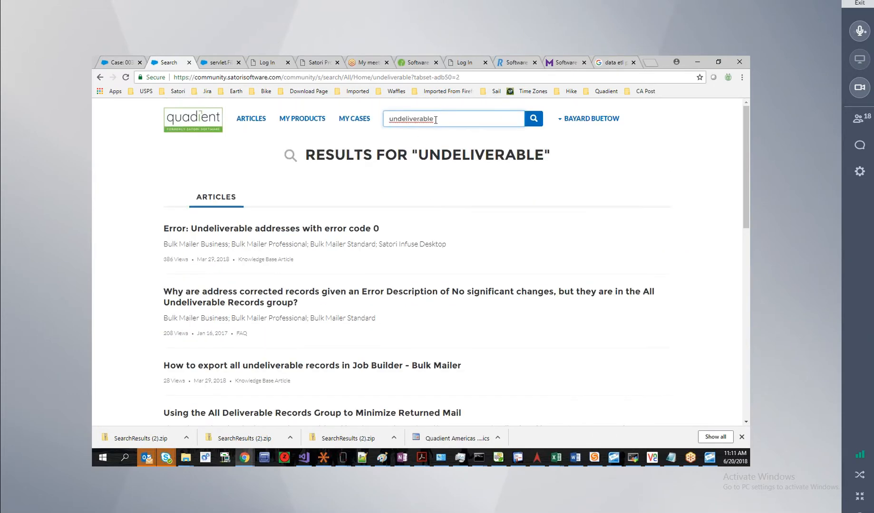
key("ctrl+a")
Search for 'mail.xml', review the articles, and return to Bulk Mailer.
type("mail")
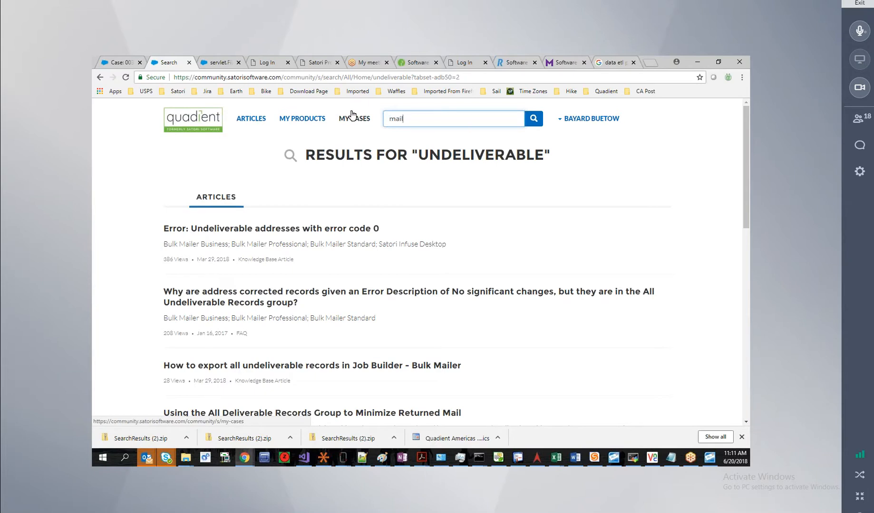
type(".xml")
key("Return")
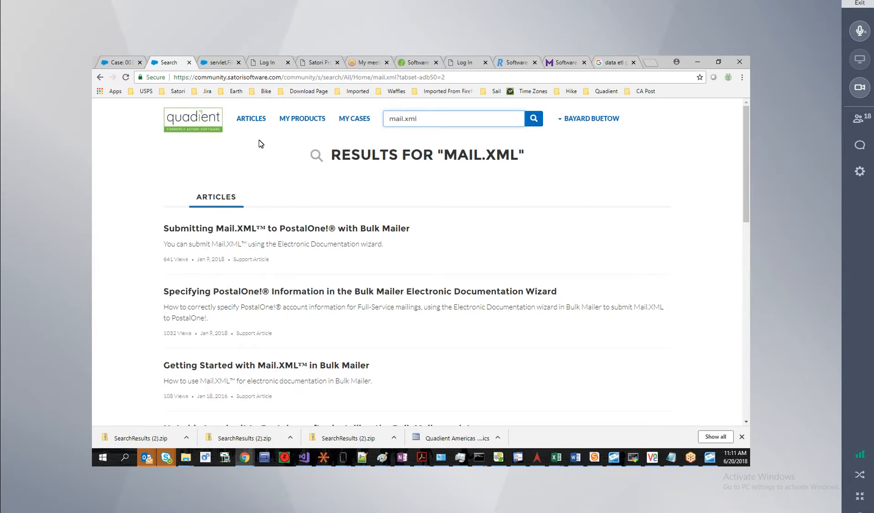
key("alt+Tab")
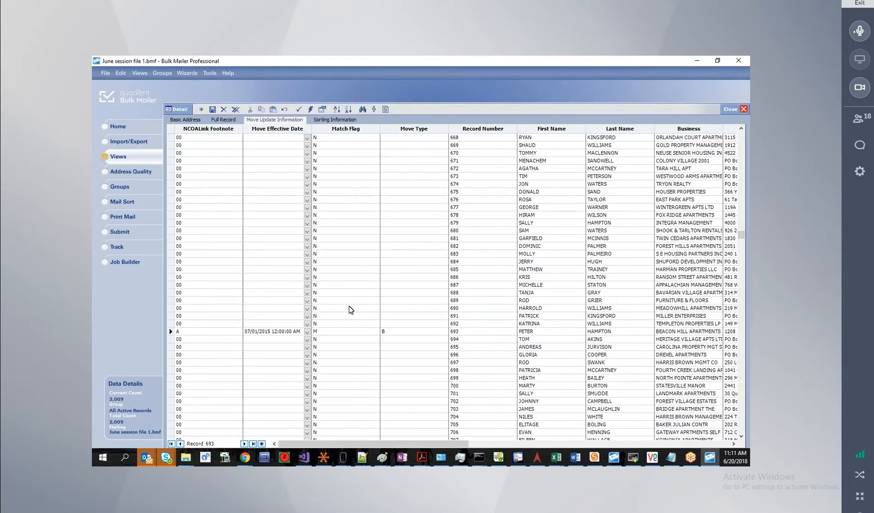
Point out record 693's Match Flag, then bring up the Address Quality services page.
left_click(352, 334)
scroll(373, 316, "down", 3)
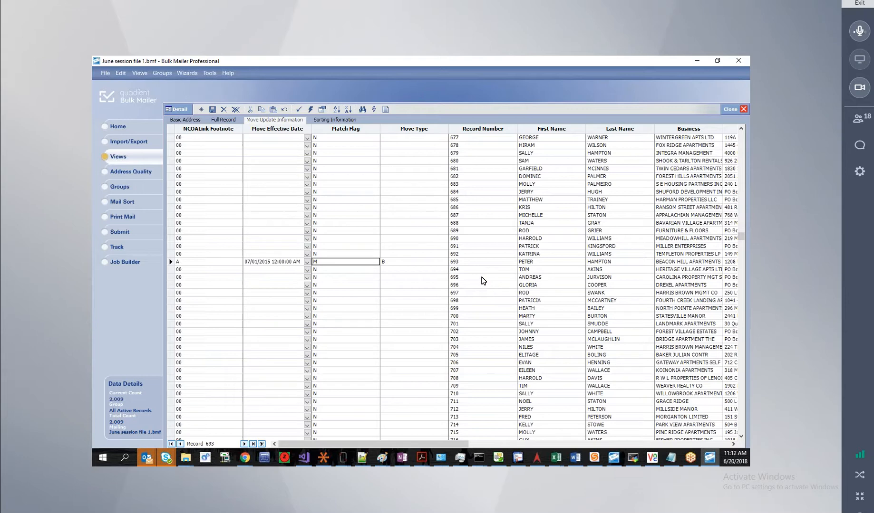
left_click(128, 174)
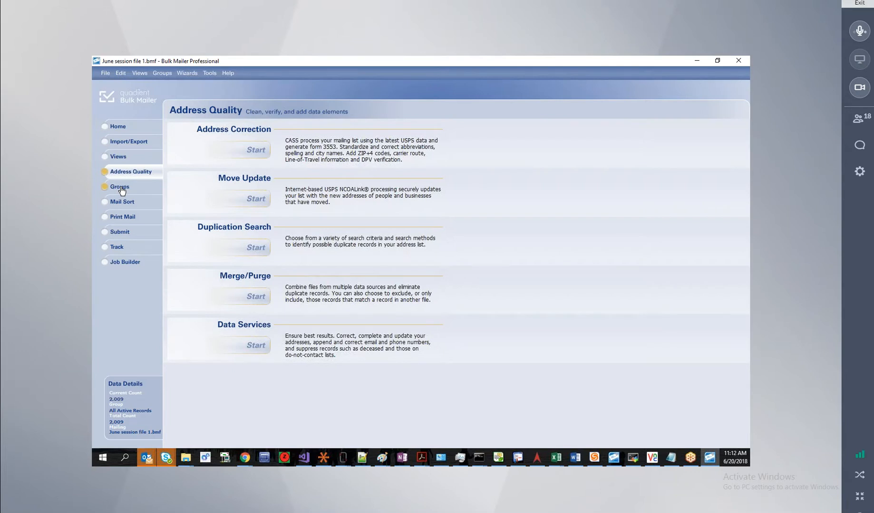
Show the saved groups, including All MoveUpdate Records and All Undeliverable Records.
left_click(121, 188)
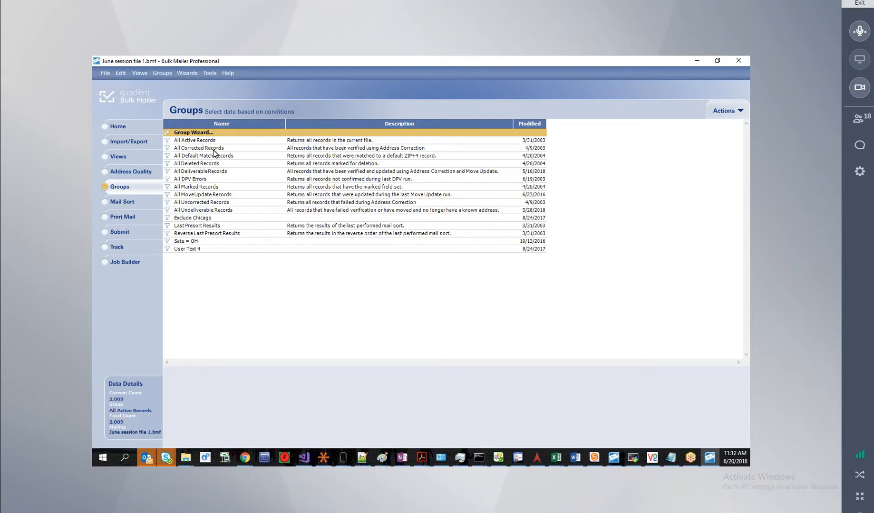
Make All MoveUpdate Records the active group, narrowing the count to 10 of 2,009 records.
left_click(194, 196)
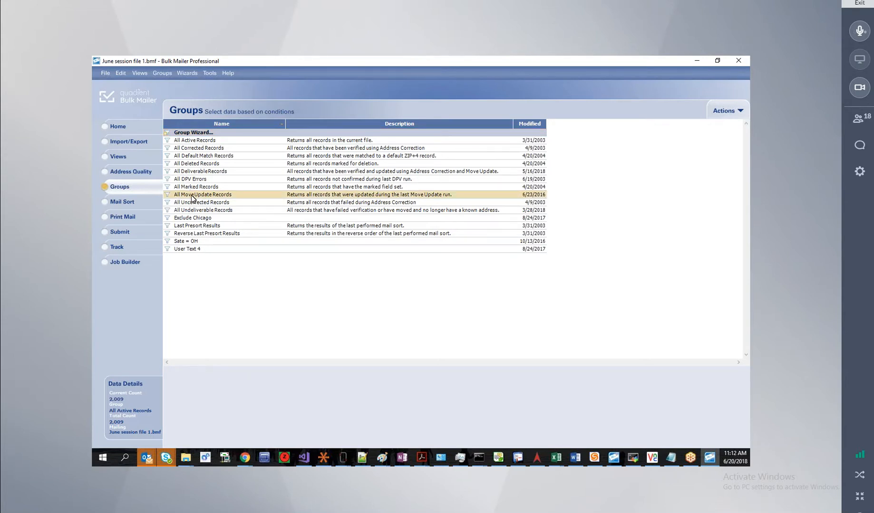
double_click(243, 198)
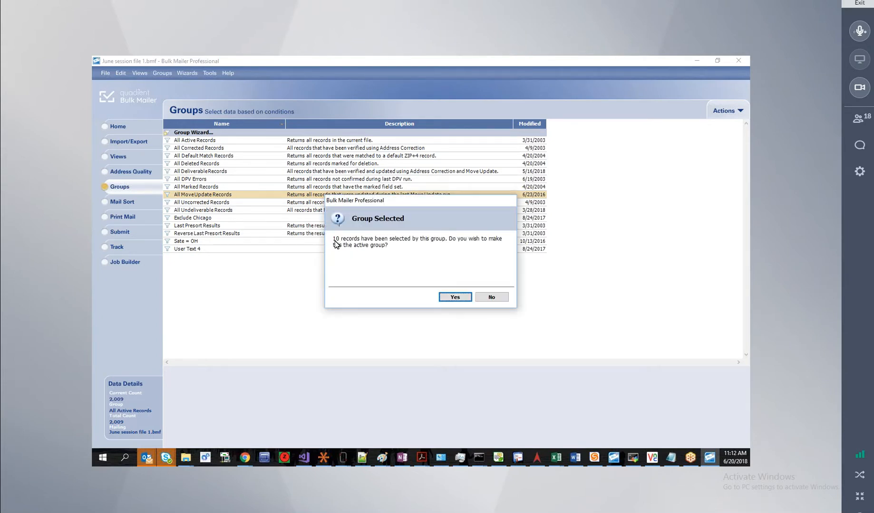
left_click(455, 297)
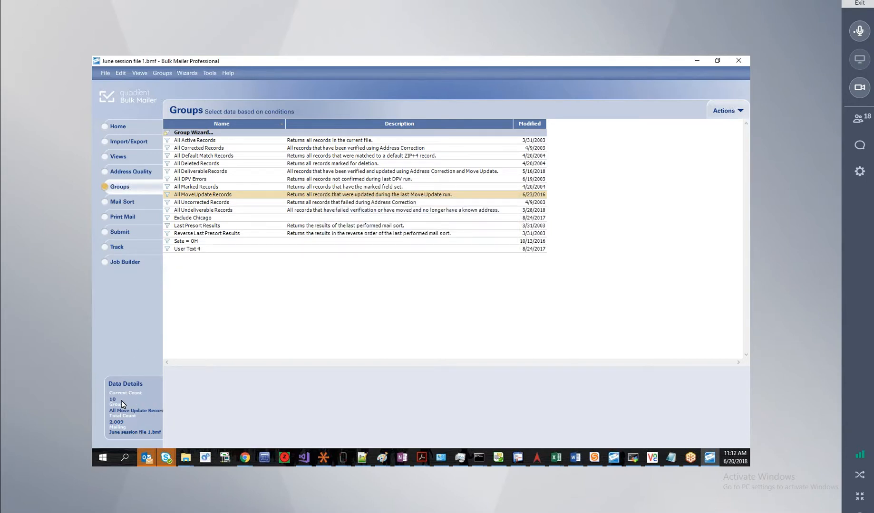
Show the 10 moved records in the grid and open the Custom Report Wizard.
left_click(121, 160)
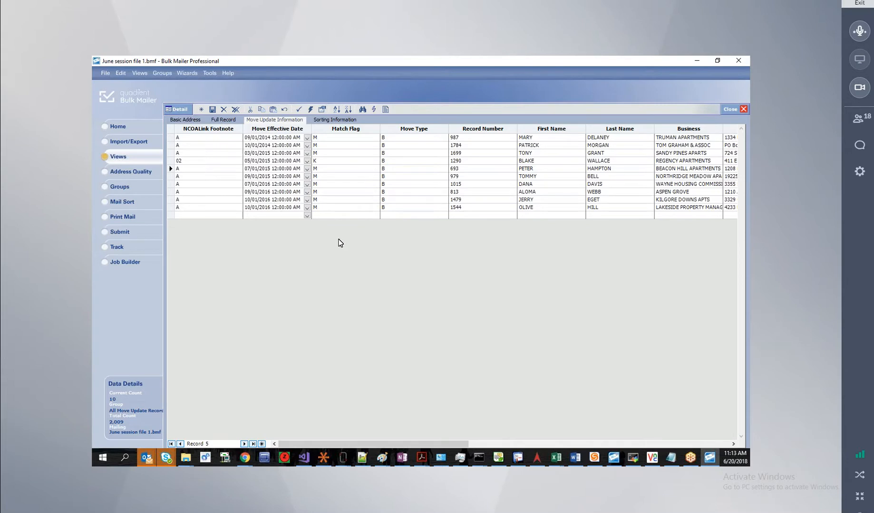
left_click(385, 112)
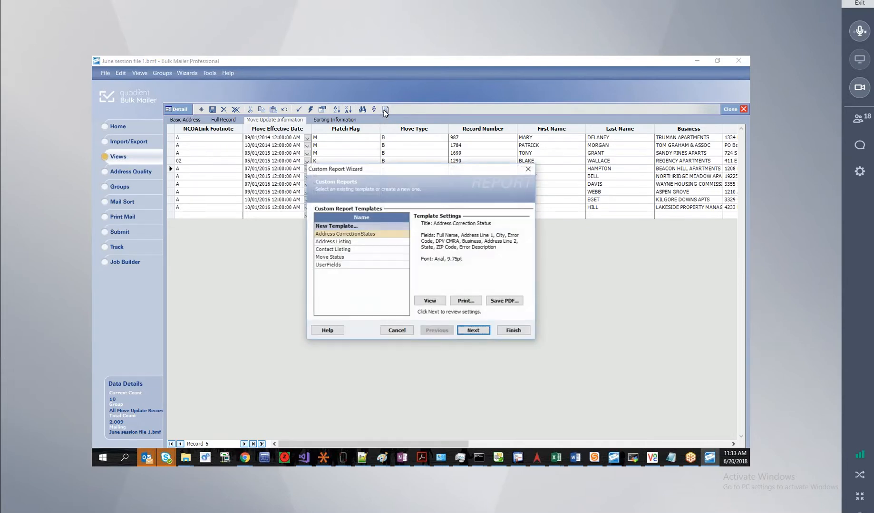
Preview the one-page Move Status report full-screen, then close it and cancel the wizard.
left_click(340, 257)
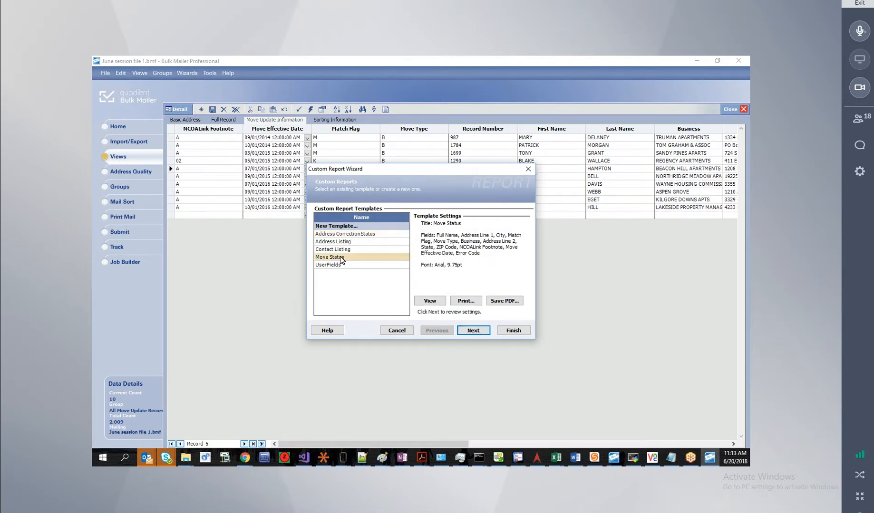
left_click(429, 301)
left_click_drag(92, 130, 396, 58)
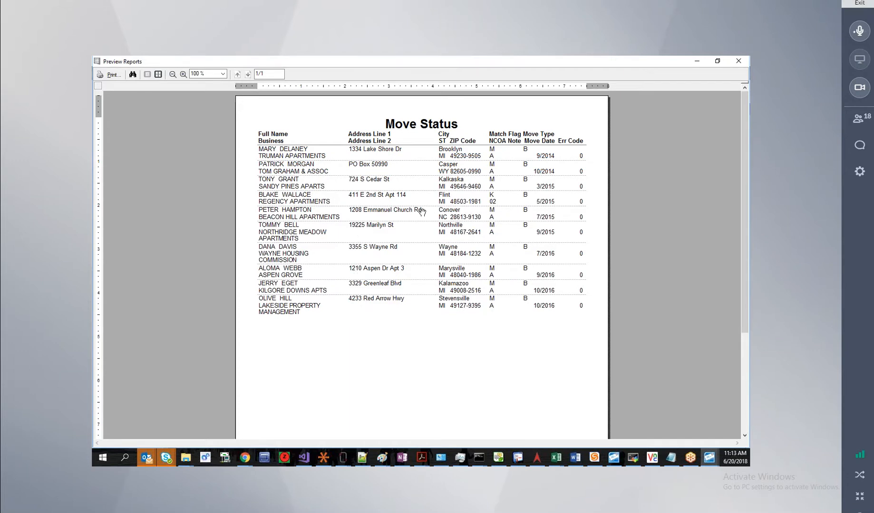
left_click(738, 63)
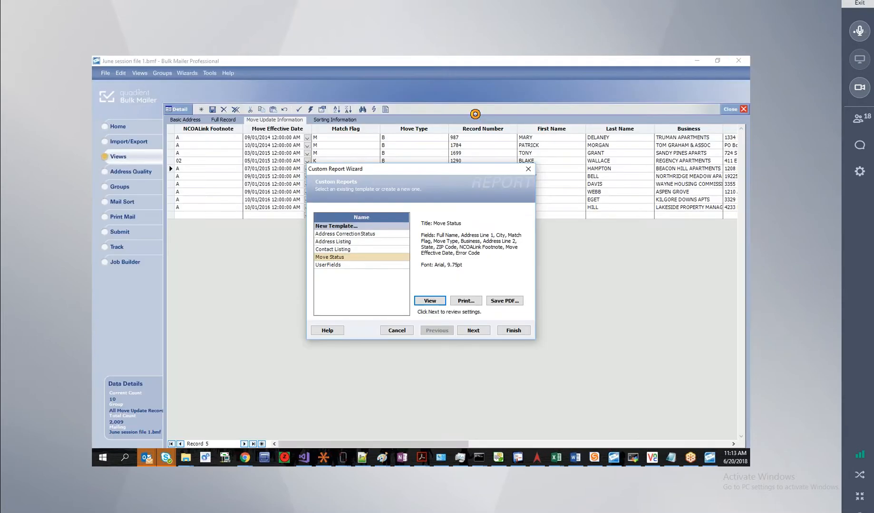
left_click(405, 331)
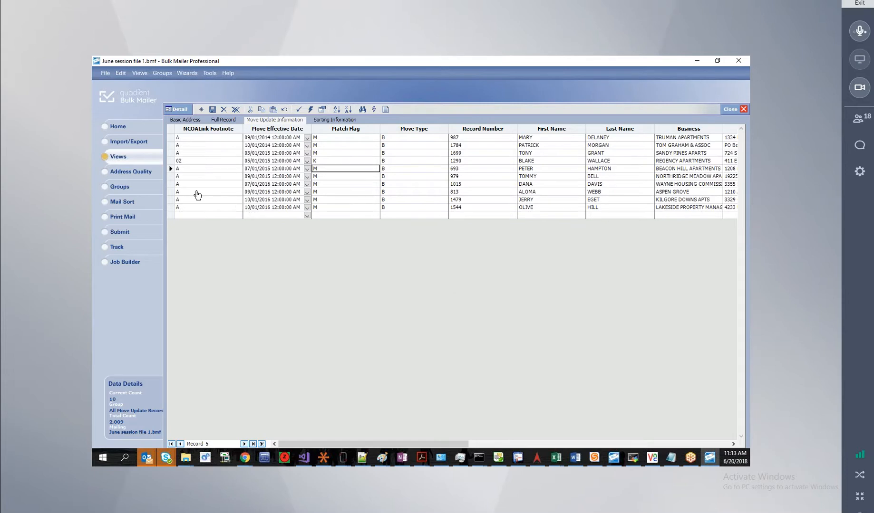
Make All Corrected Records the active group, with 1,957 records.
left_click(135, 142)
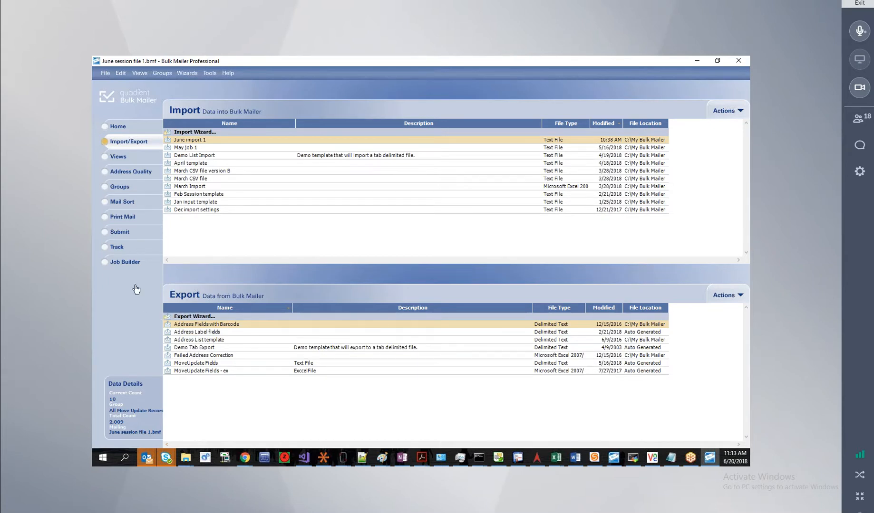
left_click(122, 189)
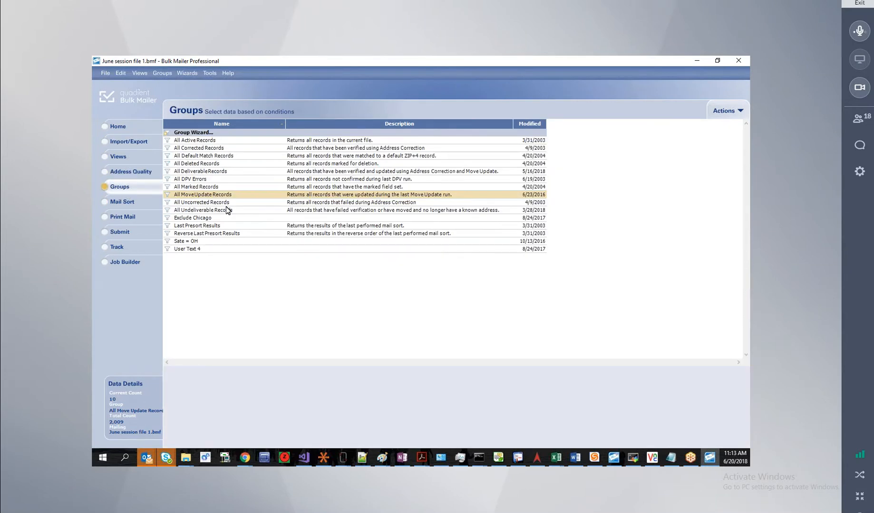
double_click(196, 148)
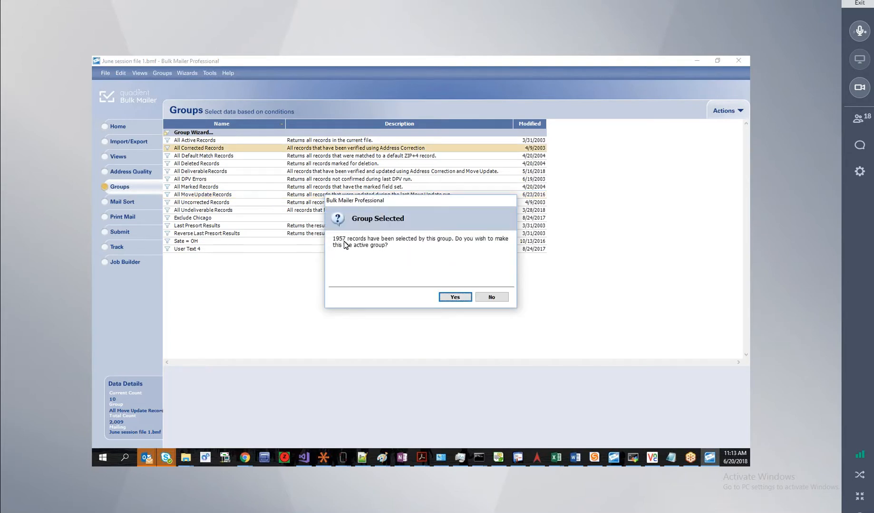
left_click(459, 300)
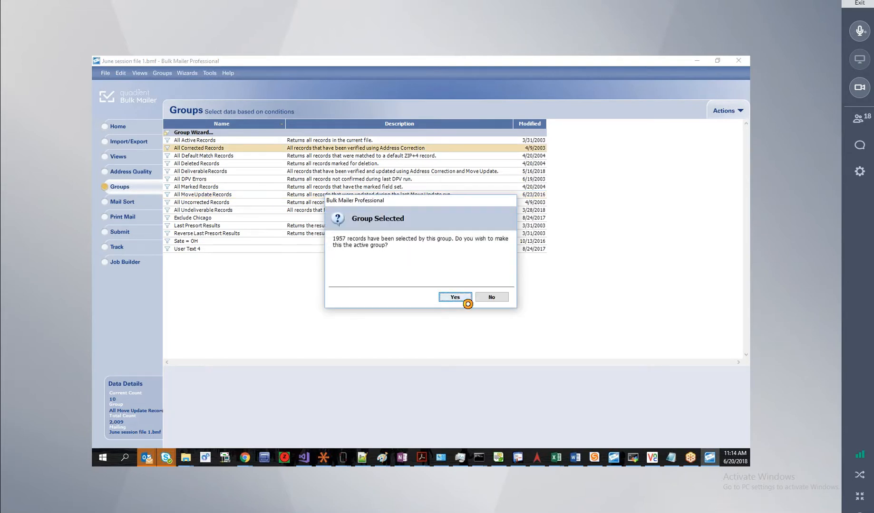
Browse the corrected records in the Basic Address grid, checking error codes and ZIP 48038-3413.
left_click(121, 158)
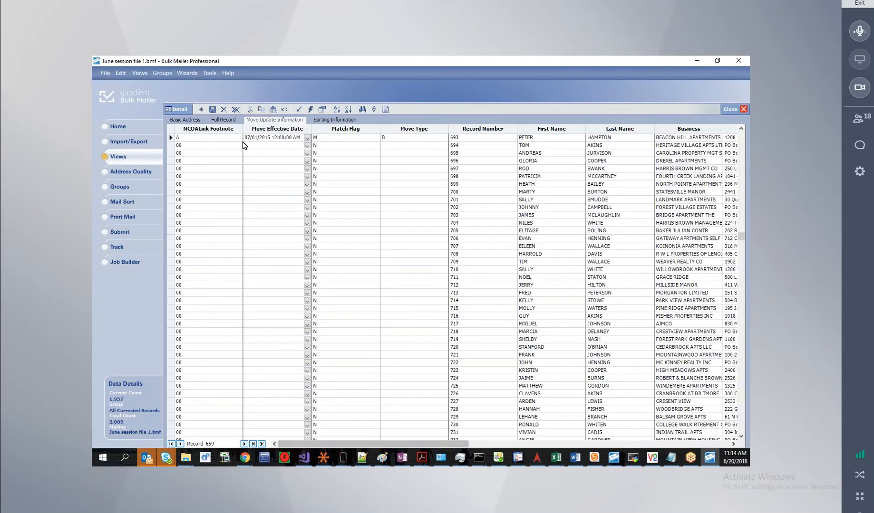
left_click(188, 121)
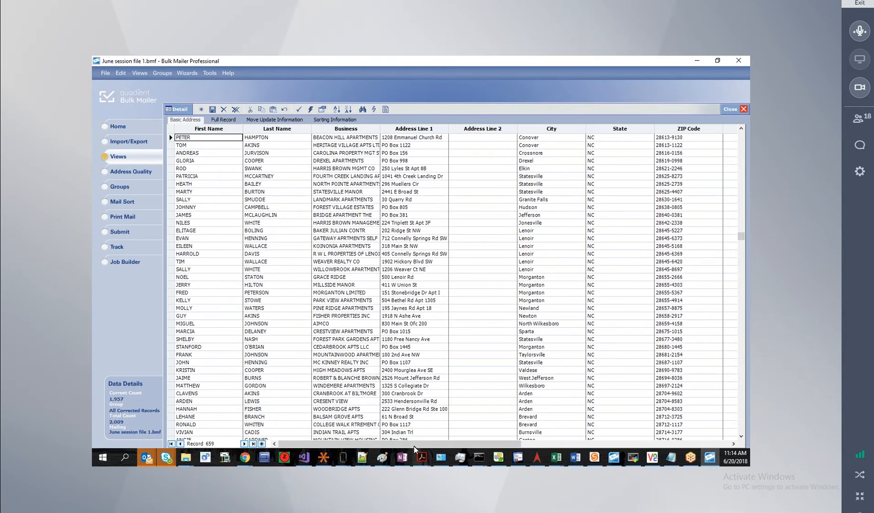
left_click_drag(413, 444, 621, 446)
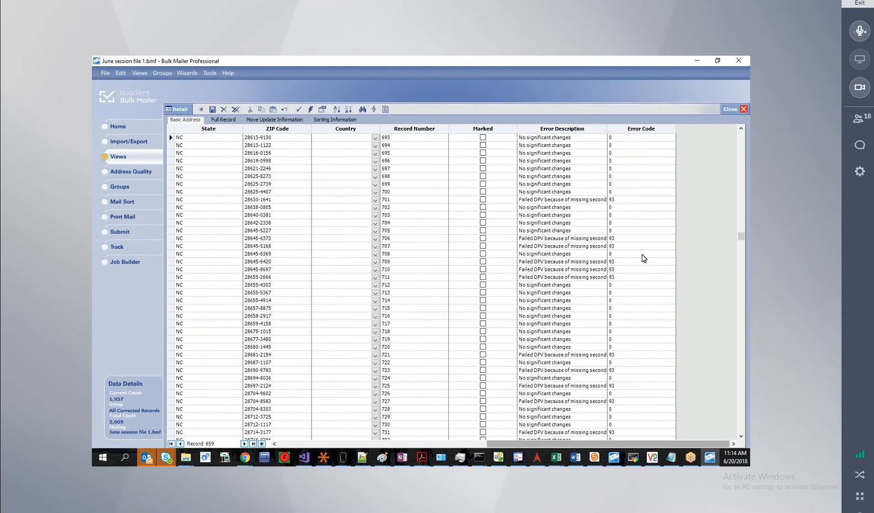
left_click(634, 240)
left_click(630, 247)
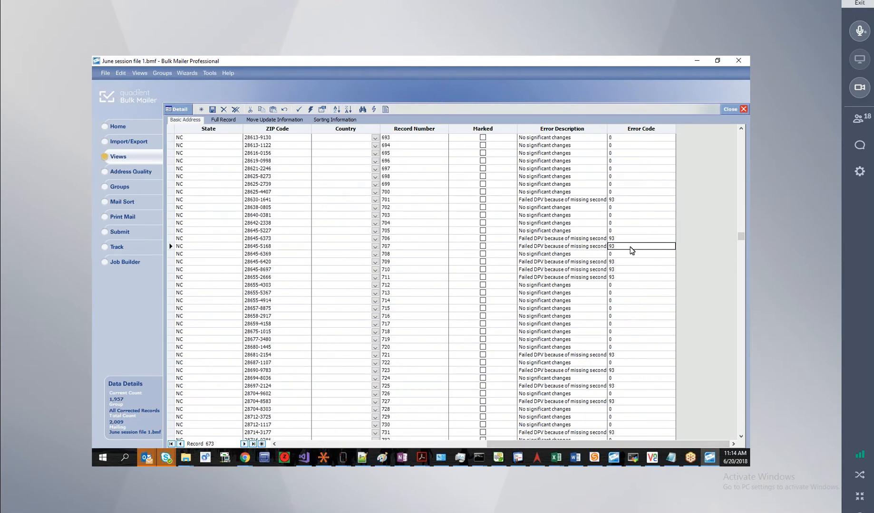
scroll(630, 247, "down", 10)
scroll(629, 272, "down", 2)
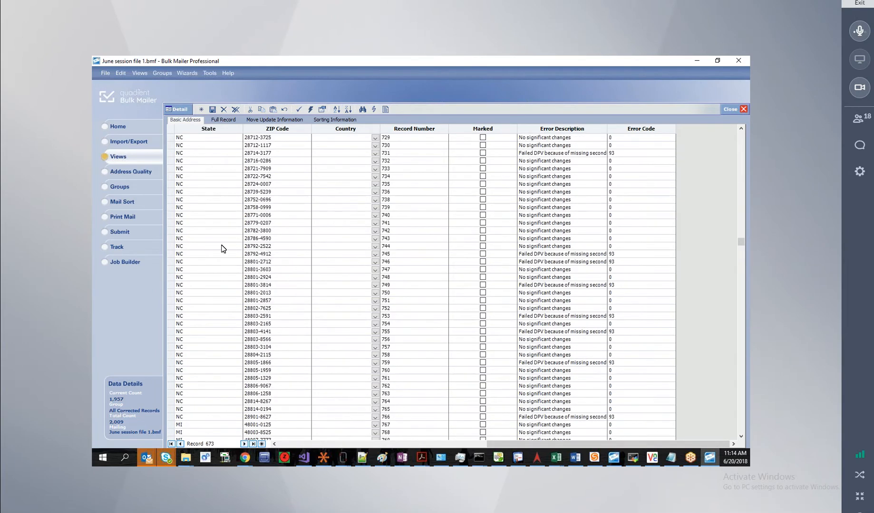
left_click(285, 261)
scroll(285, 261, "down", 5)
scroll(286, 261, "down", 15)
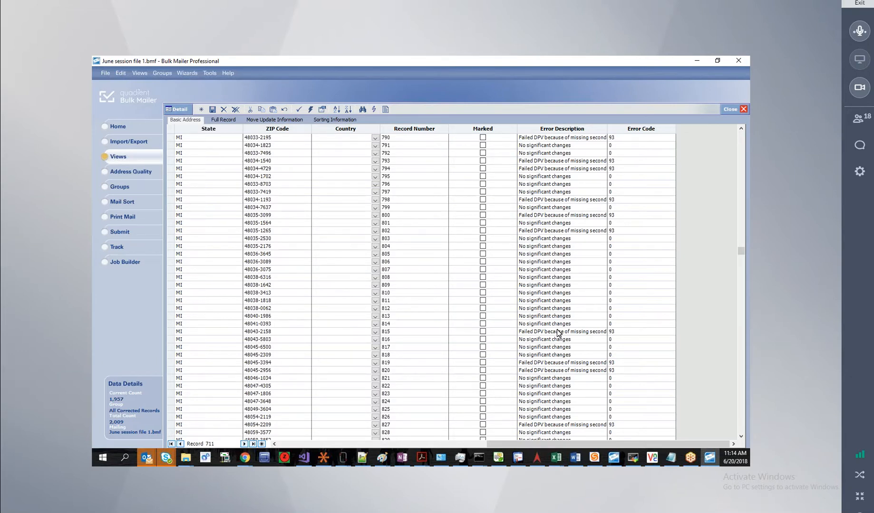
left_click(271, 294)
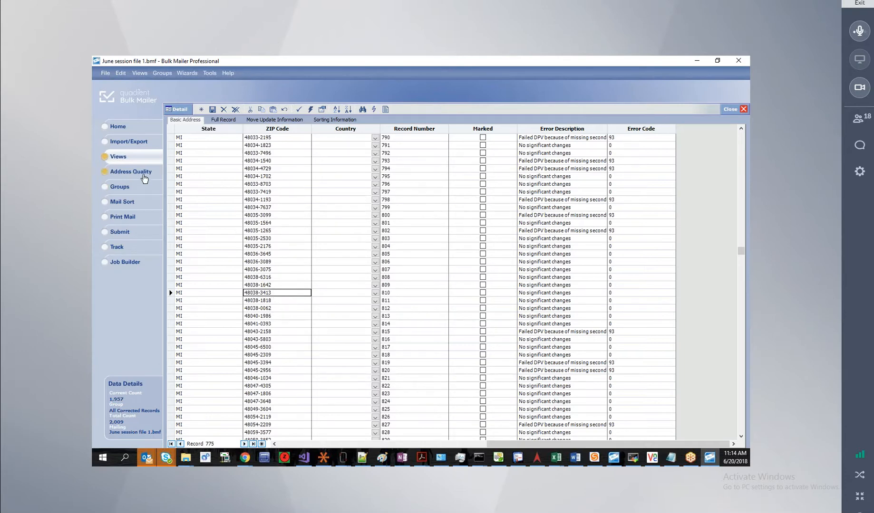
Activate the All DeliverableRecords group, narrowing the list to 1,226 of 2,009 records.
left_click(144, 177)
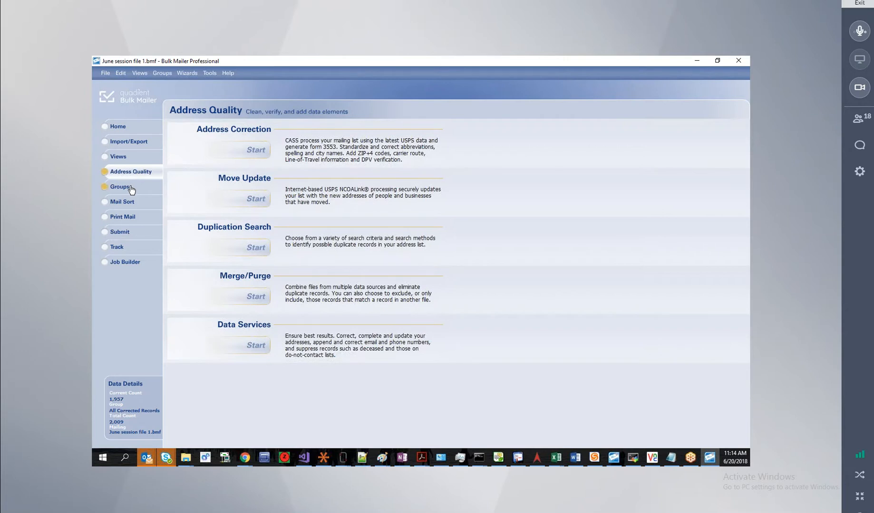
left_click(131, 190)
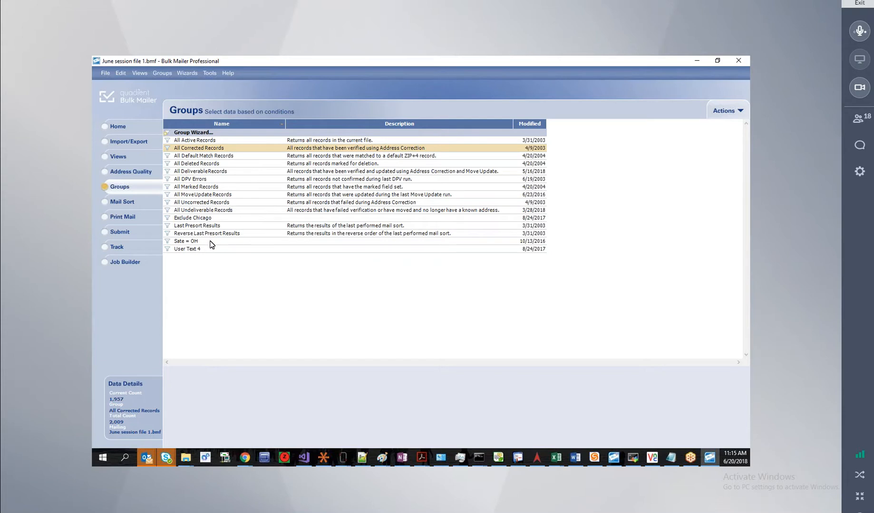
left_click(198, 172)
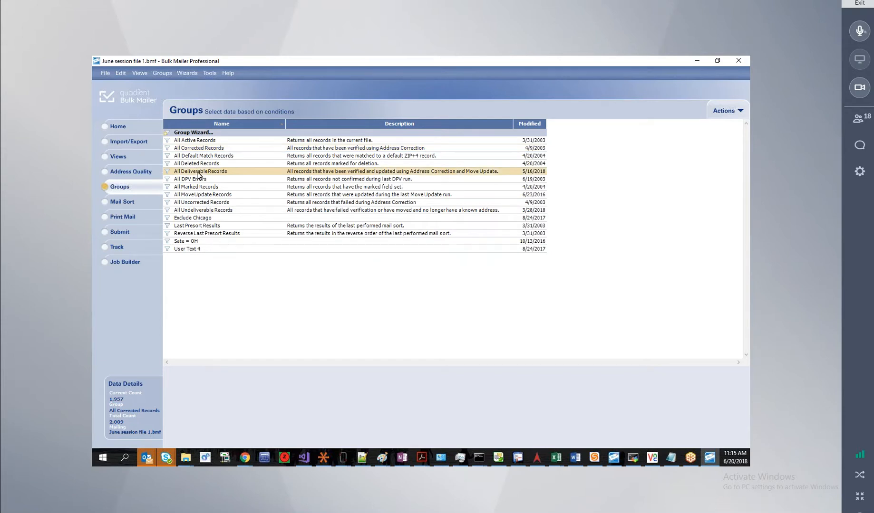
double_click(199, 173)
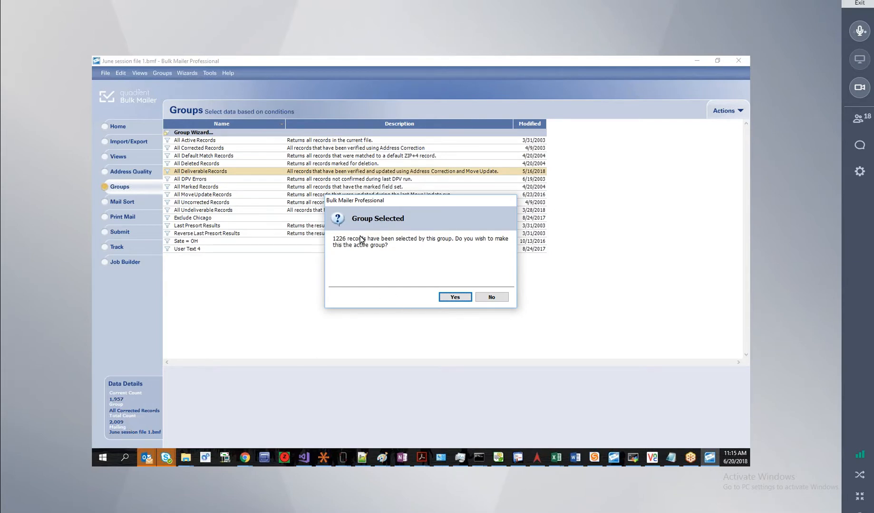
left_click(454, 298)
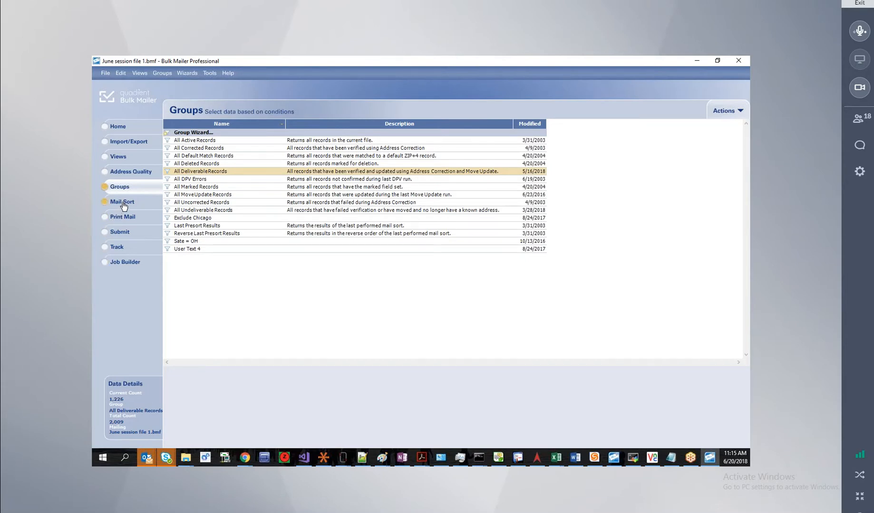
Browse the 1,226 deliverable records, then list the saved mail sort jobs like May Job 1.
left_click(119, 157)
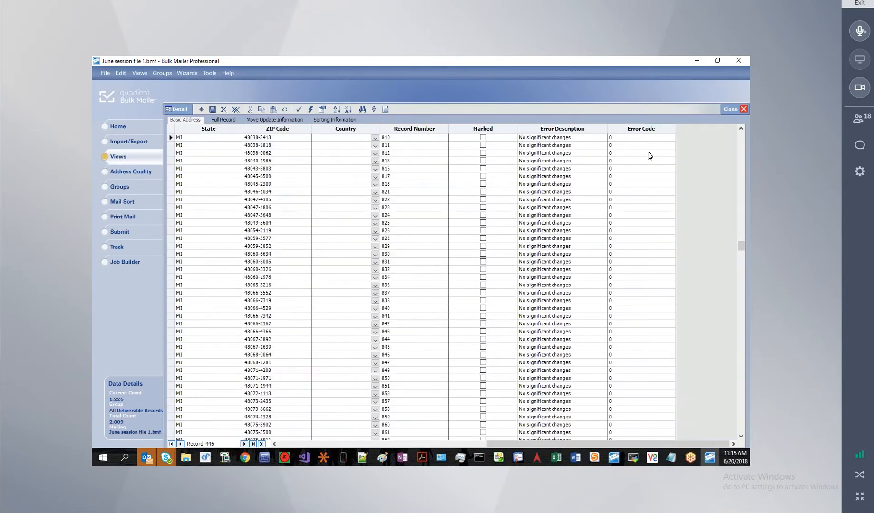
scroll(643, 263, "down", 20)
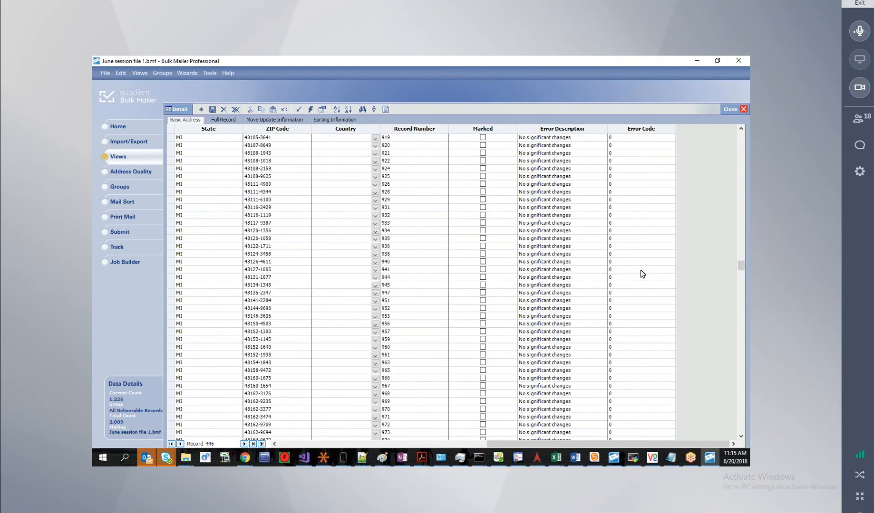
left_click(130, 200)
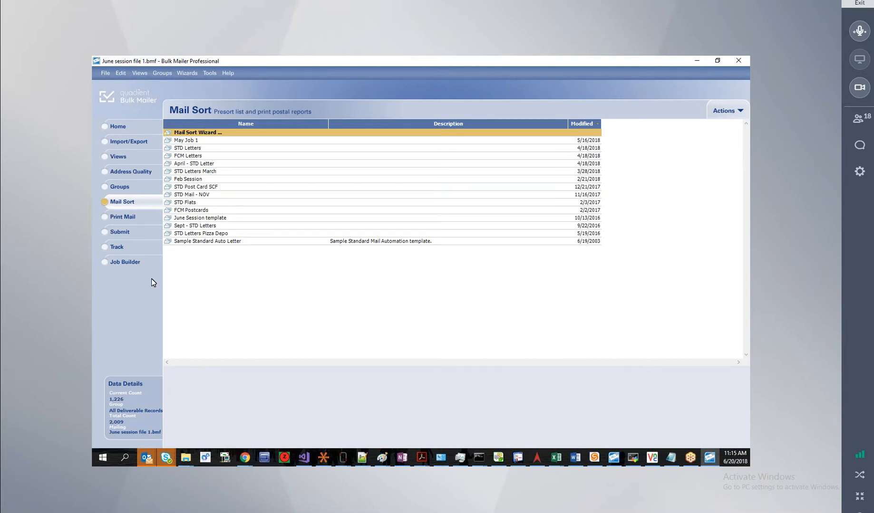
Activate All Undeliverable Records and list its 782 records with their error codes.
left_click(122, 188)
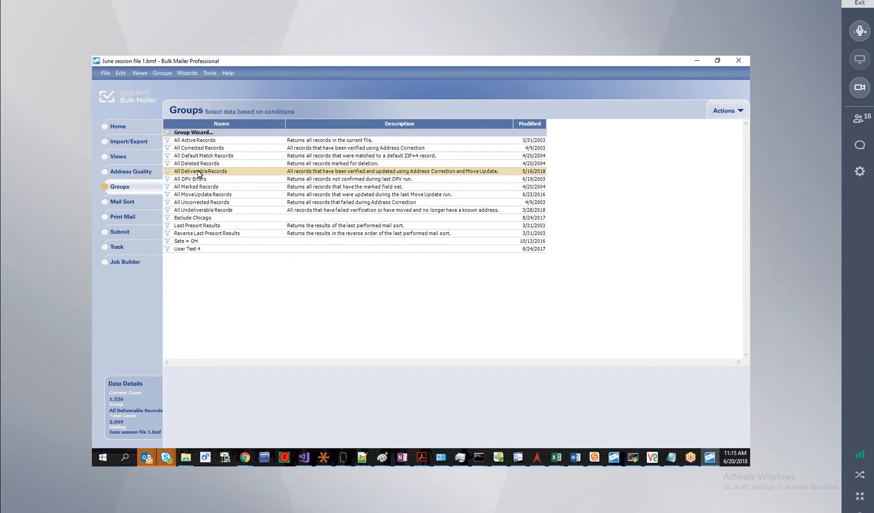
left_click(189, 211)
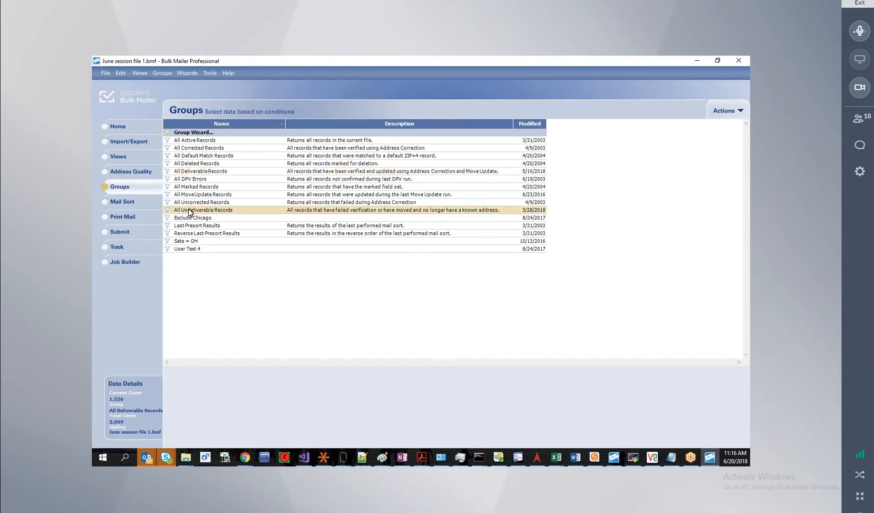
left_click(453, 297)
left_click(118, 157)
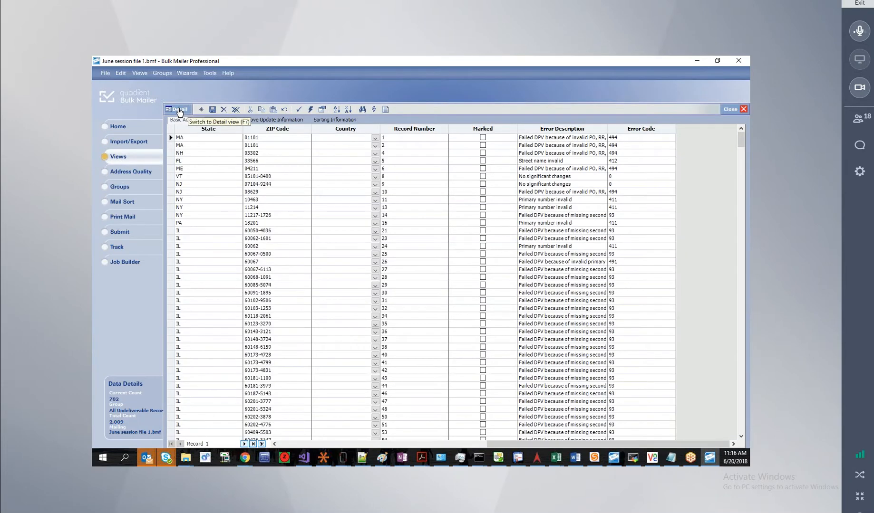
Switch to the single-record Detail view and inspect the CASS results and error code 494.
left_click(181, 109)
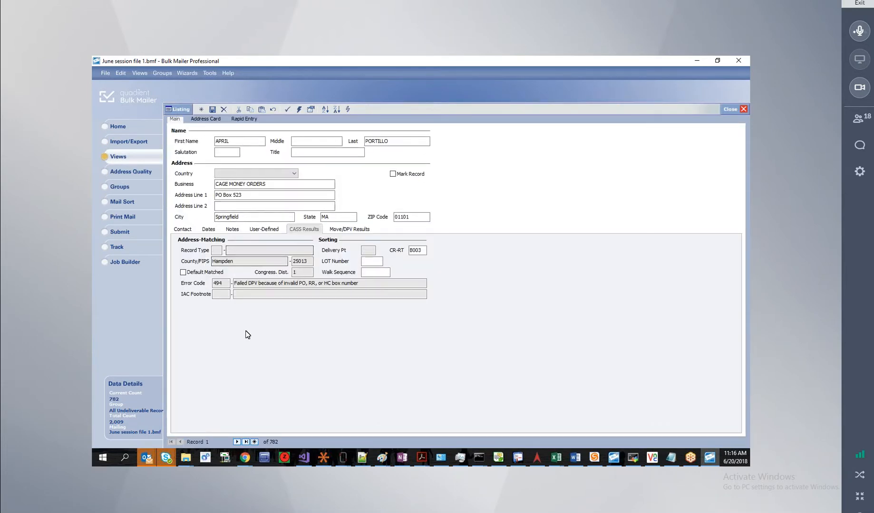
left_click(345, 228)
left_click(312, 231)
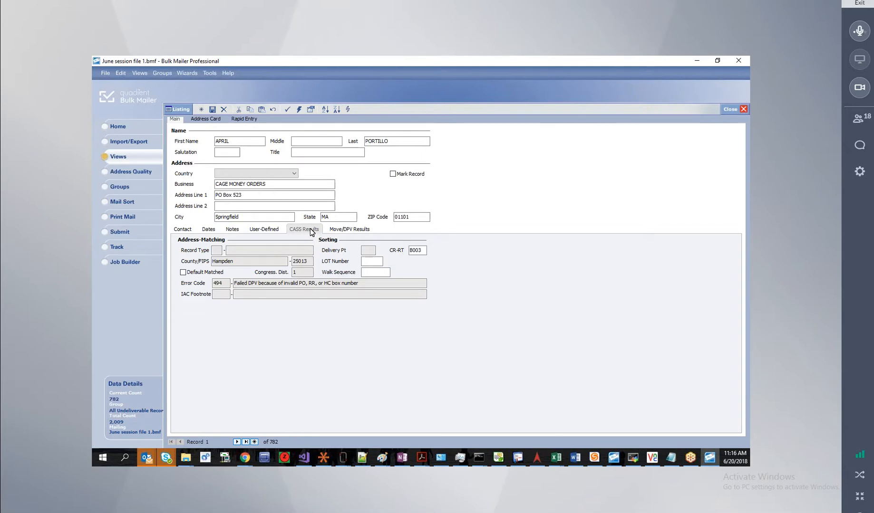
left_click(220, 283)
Advance to record 6 and show its Move/DPV results: no move, DPV validated, vacant.
left_click(237, 442)
left_click(238, 442)
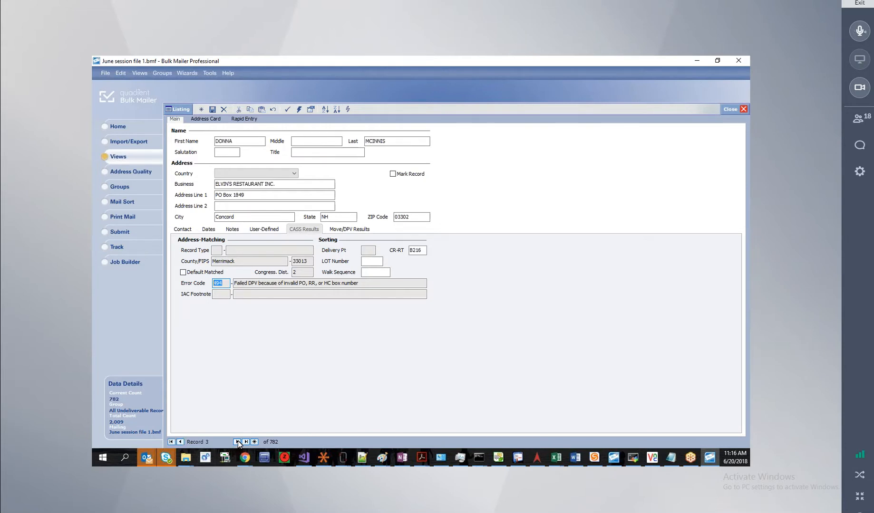
left_click(238, 442)
left_click(237, 442)
left_click(237, 442)
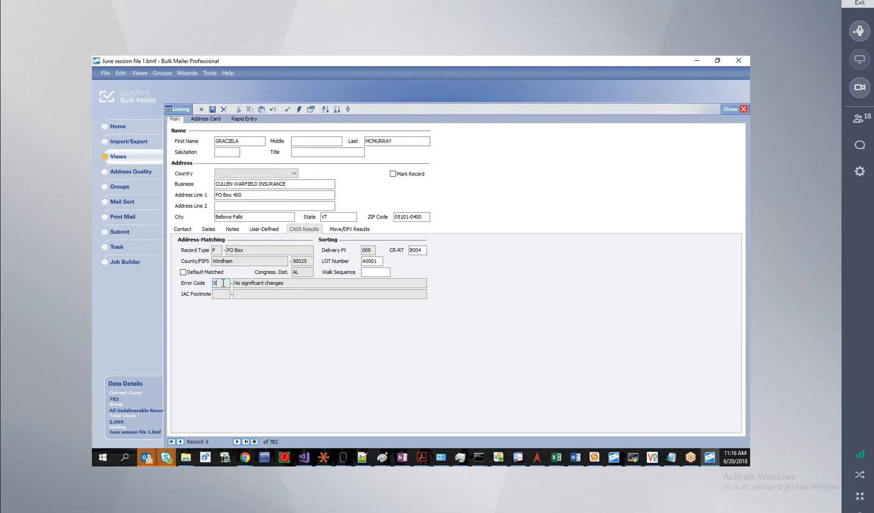
left_click_drag(223, 283, 210, 285)
left_click(305, 229)
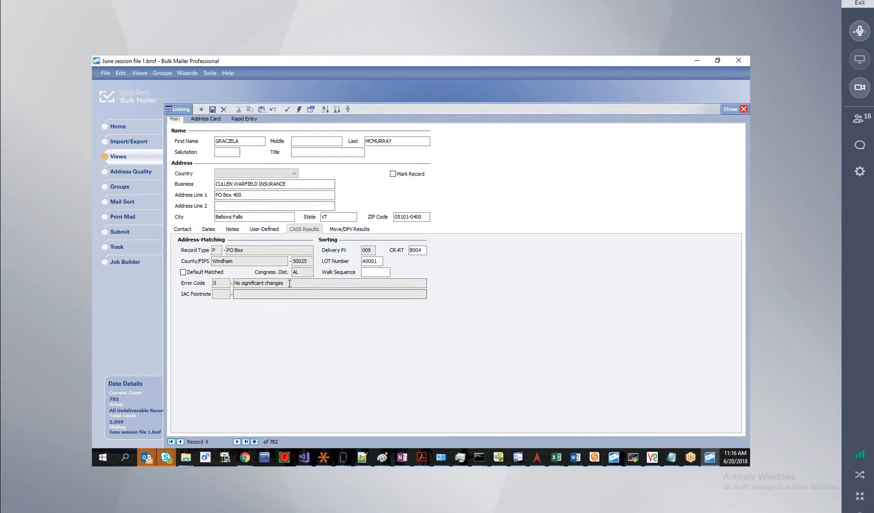
left_click(342, 230)
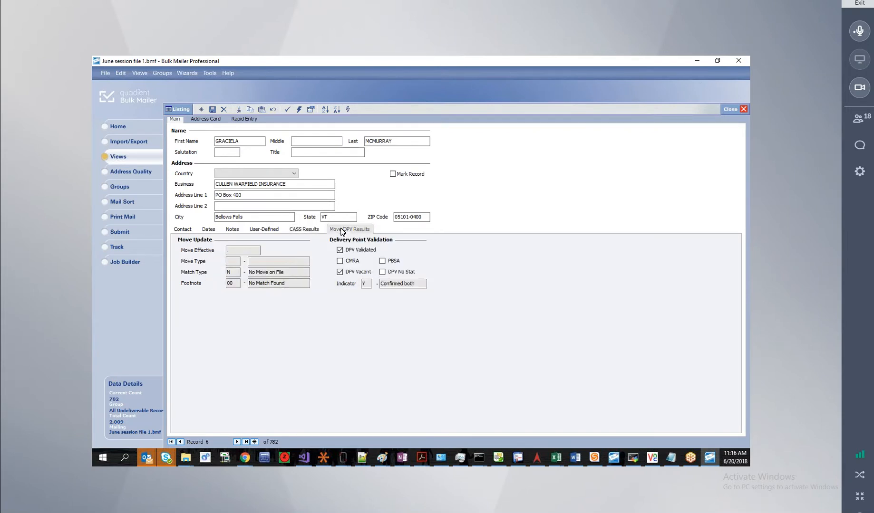
Step to record 7, a Newark NJ PO Box, and show its Move/DPV results.
left_click(233, 272)
left_click(237, 442)
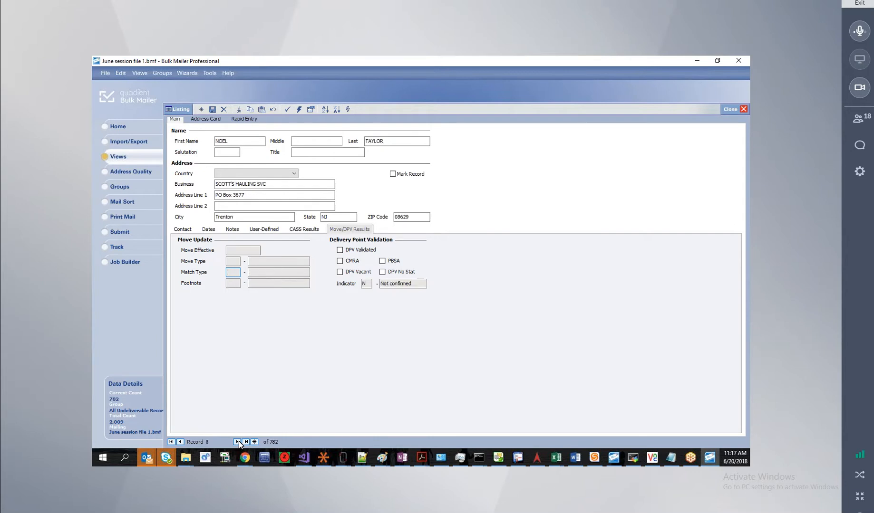
left_click(181, 441)
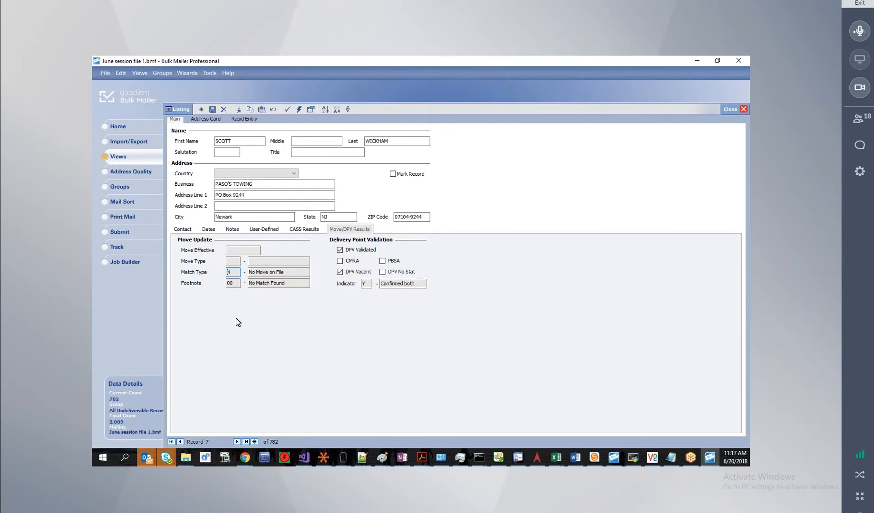
left_click(306, 230)
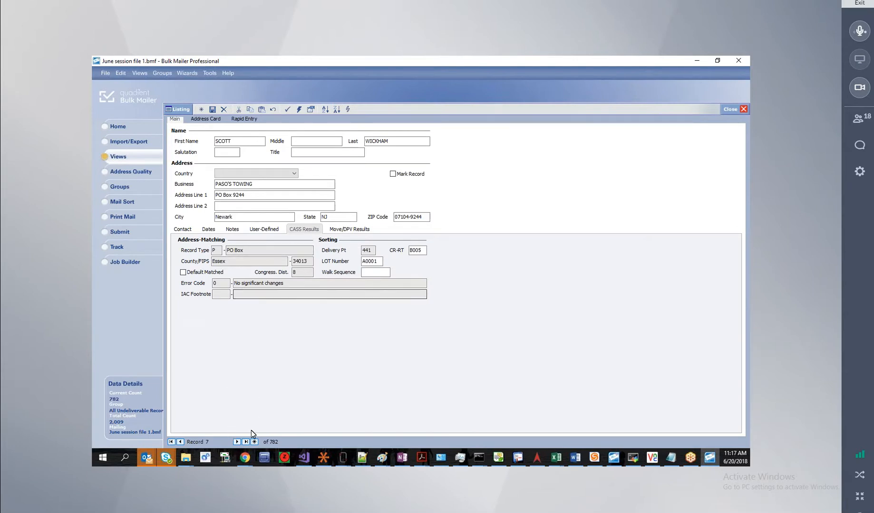
left_click(237, 442)
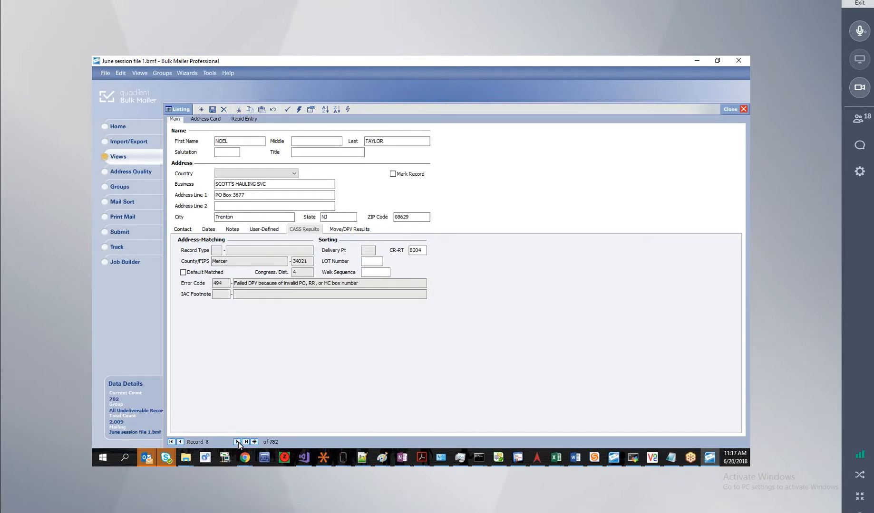
left_click(181, 442)
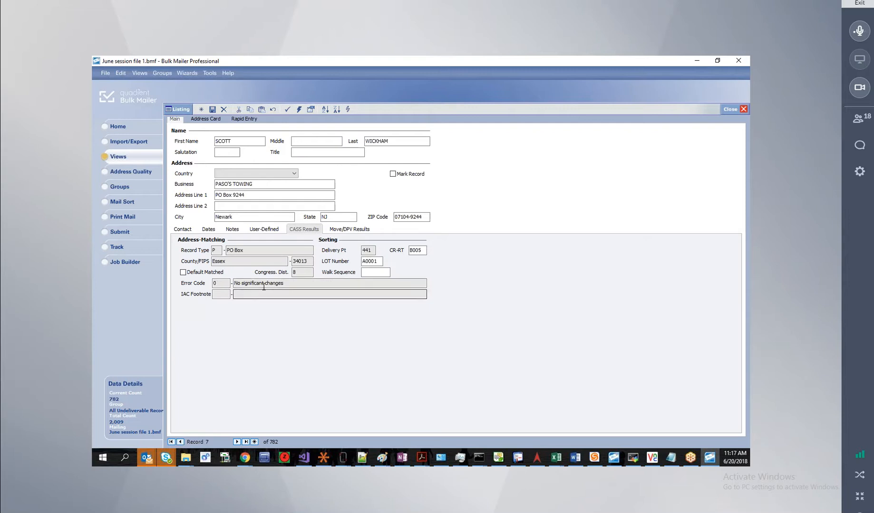
left_click(350, 229)
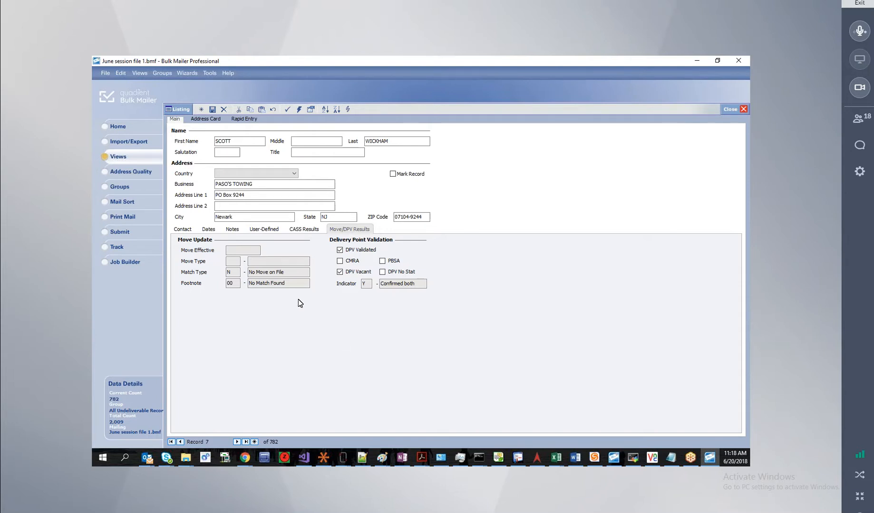
Return to the saved groups list and bring up the actions for the Sate = OH group.
left_click(133, 190)
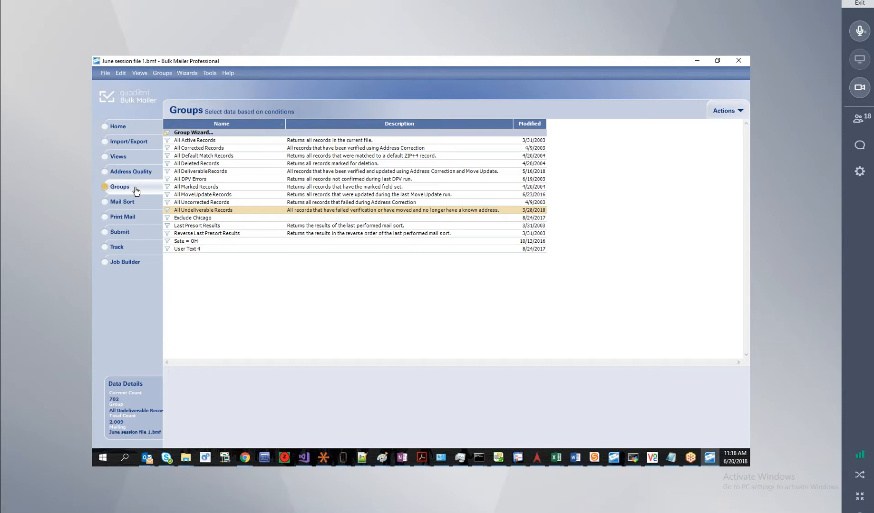
left_click(192, 242)
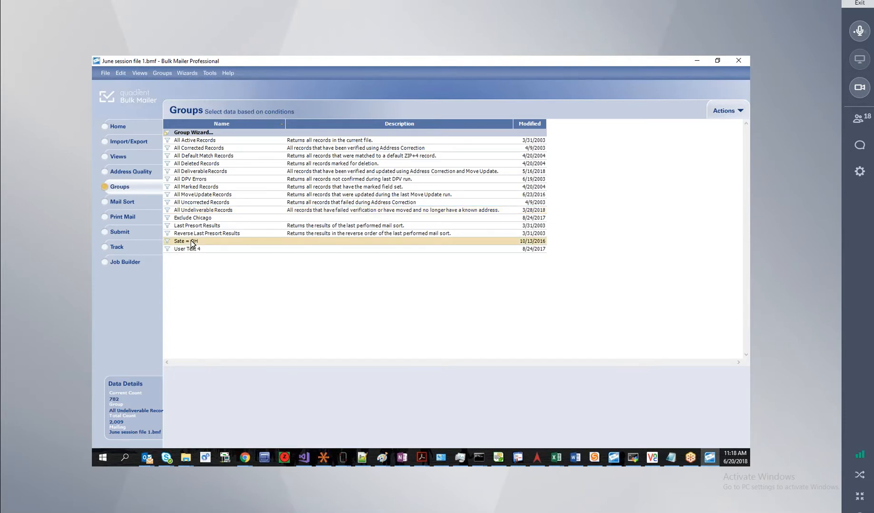
right_click(184, 242)
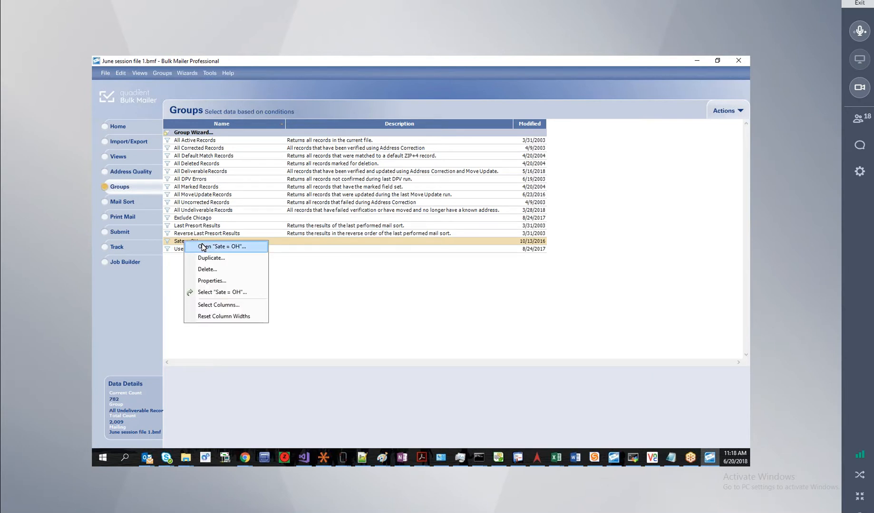
Rename the Sate = OH group to 'State = OH' and make it active, matching 0 records.
left_click(200, 247)
left_click(474, 331)
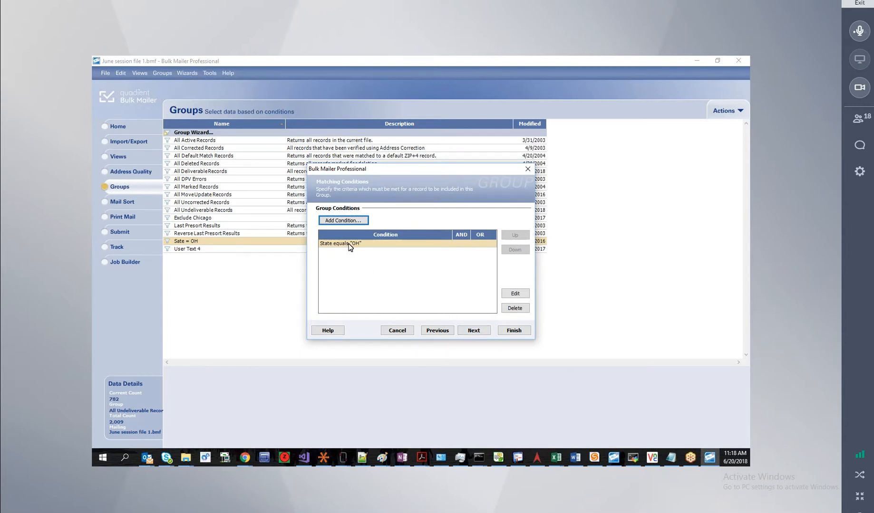
left_click(471, 331)
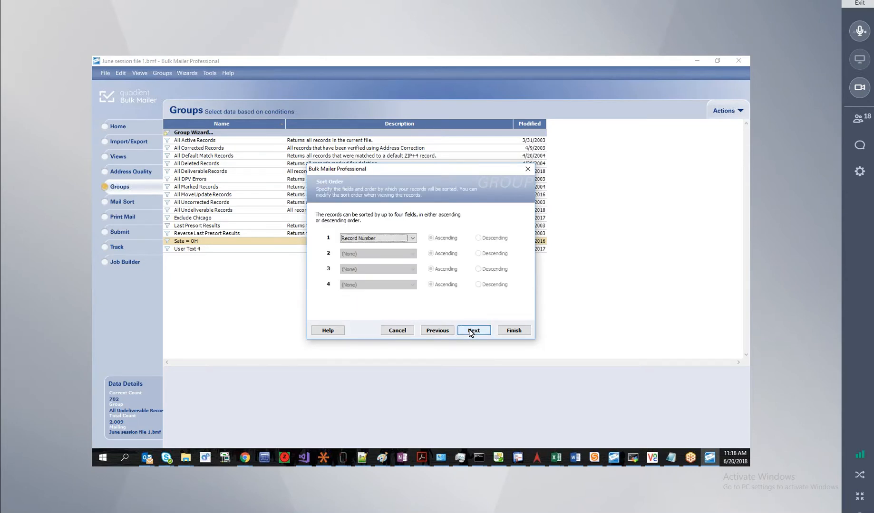
left_click(472, 332)
left_click(472, 296)
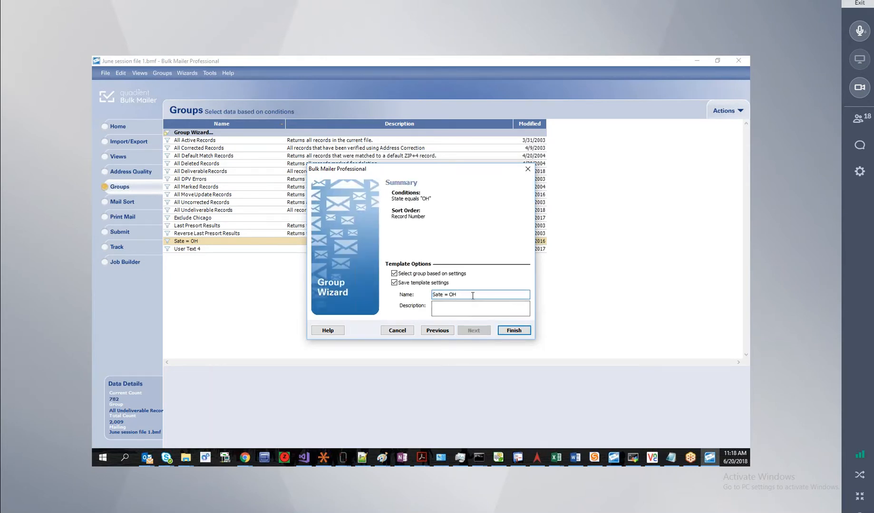
key("Left")
left_click(437, 295)
type("t")
left_click(514, 331)
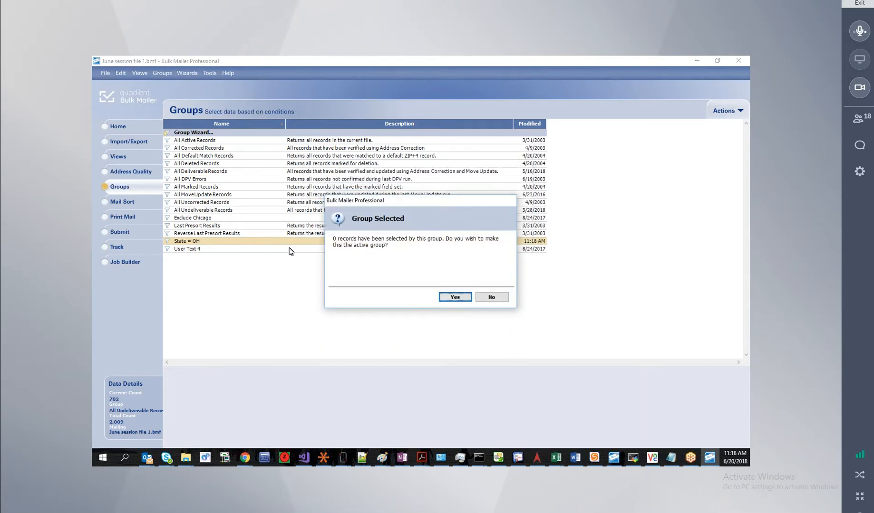
left_click(457, 300)
right_click(207, 242)
Add a State equals IL condition to the State = OH group, joined to OH with OR.
left_click(229, 249)
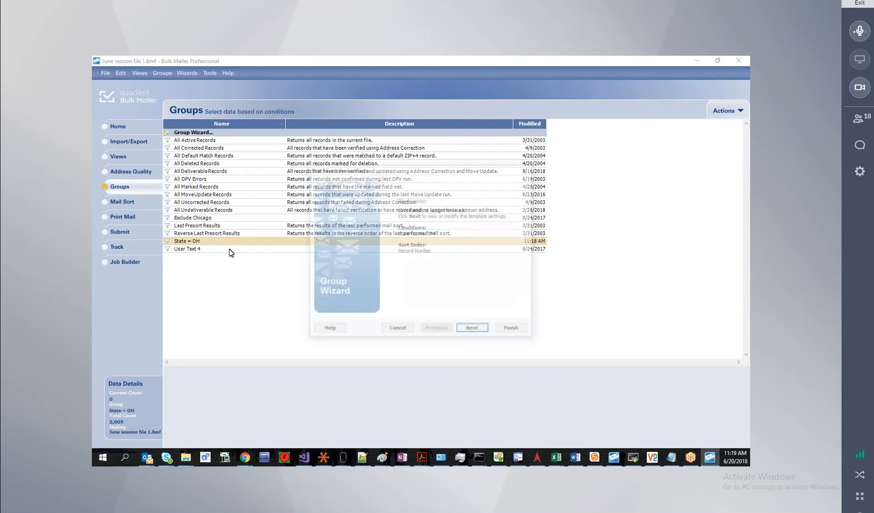
left_click(472, 331)
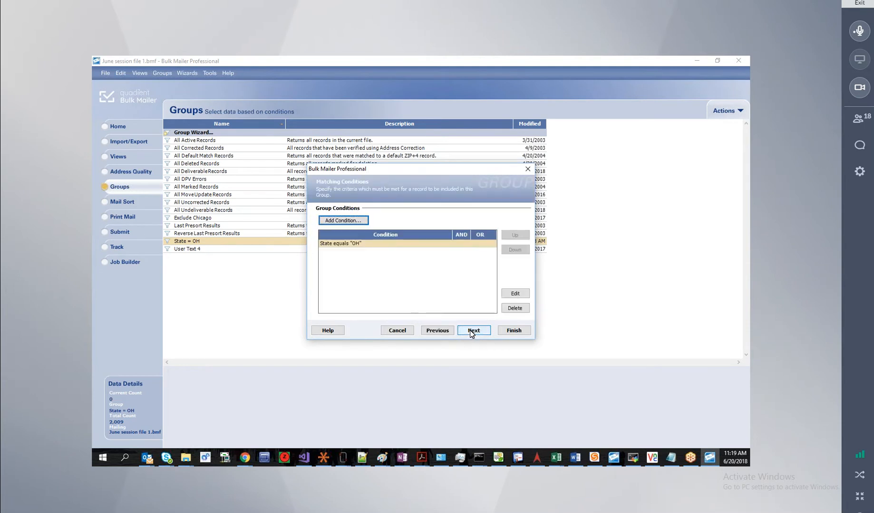
left_click(344, 222)
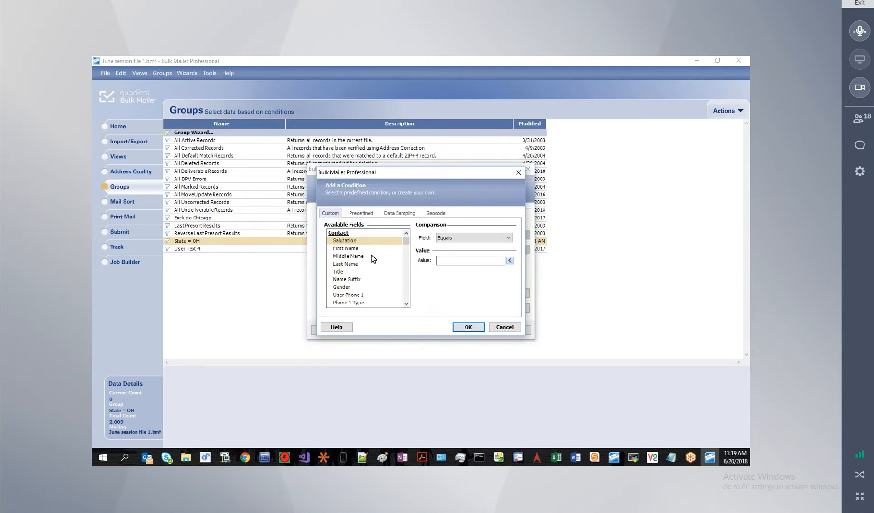
scroll(371, 261, "down", 9)
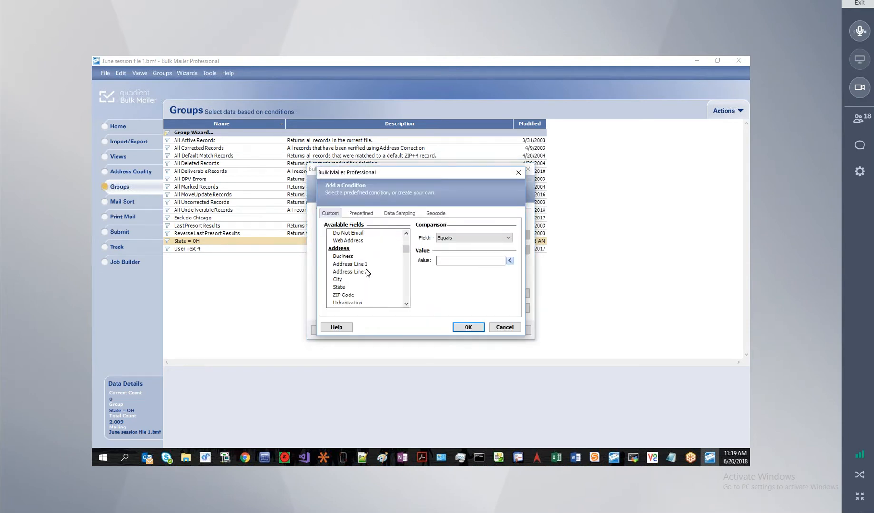
scroll(366, 272, "down", 2)
left_click(340, 241)
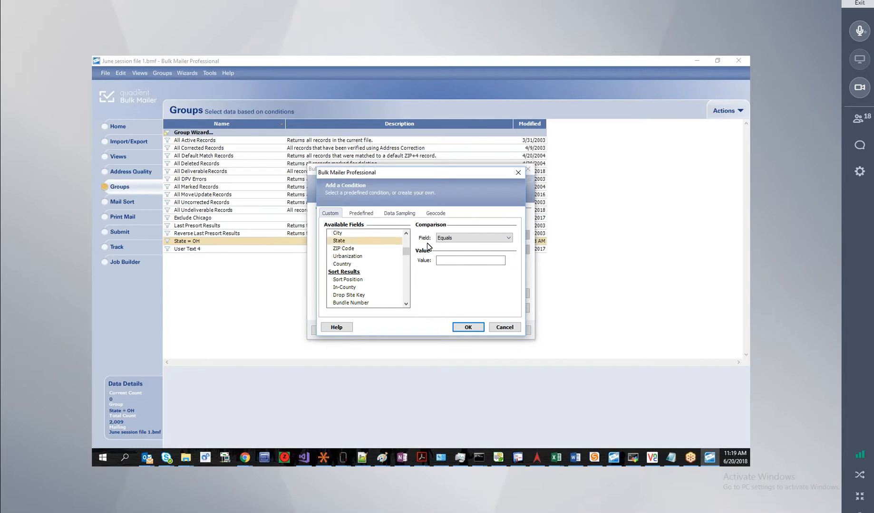
left_click(443, 261)
type("IL")
left_click(468, 327)
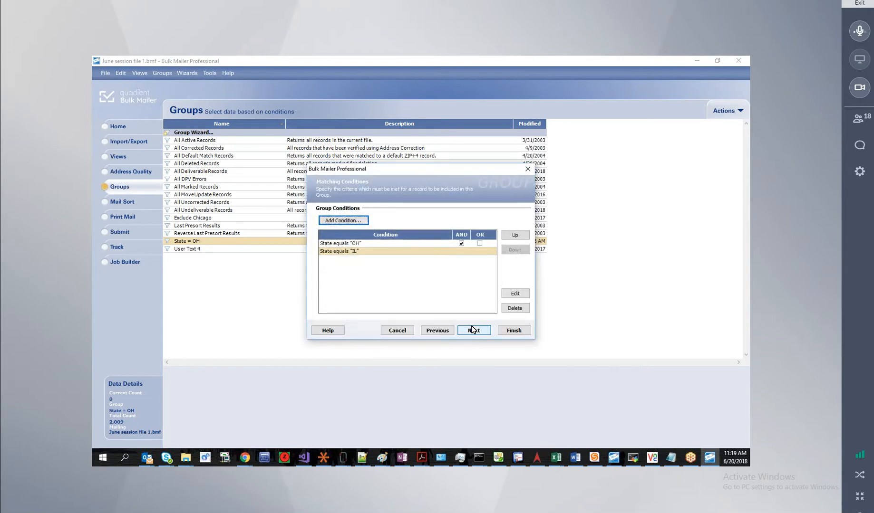
left_click(480, 243)
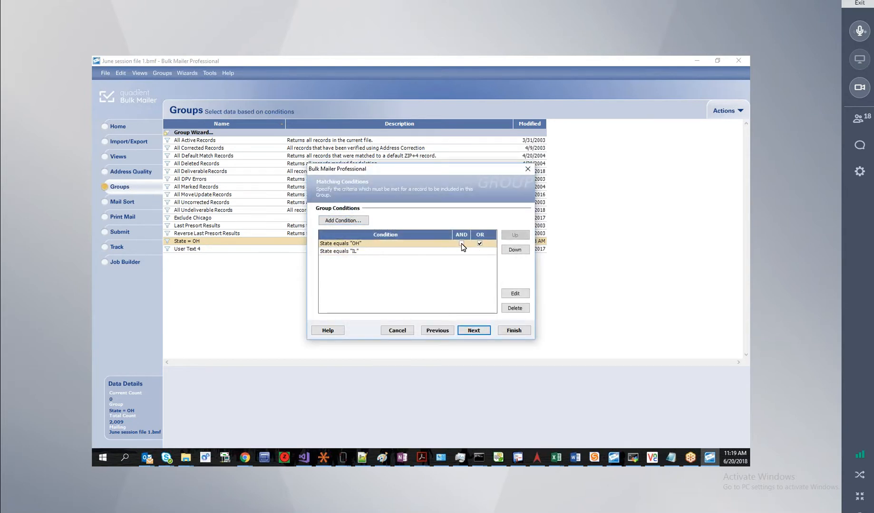
Rename the group to State = OH or "IL", save it, and make it active.
left_click(473, 331)
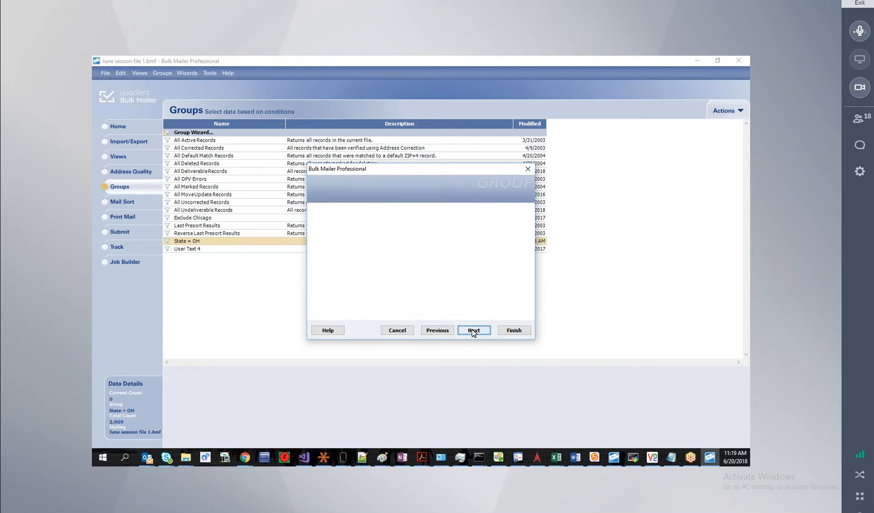
left_click(473, 331)
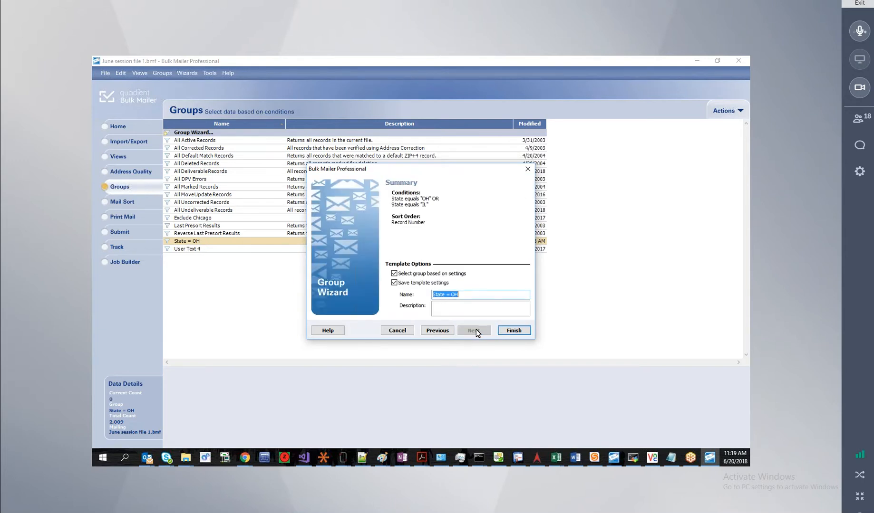
left_click(469, 295)
type("or \"IL")
left_click(513, 330)
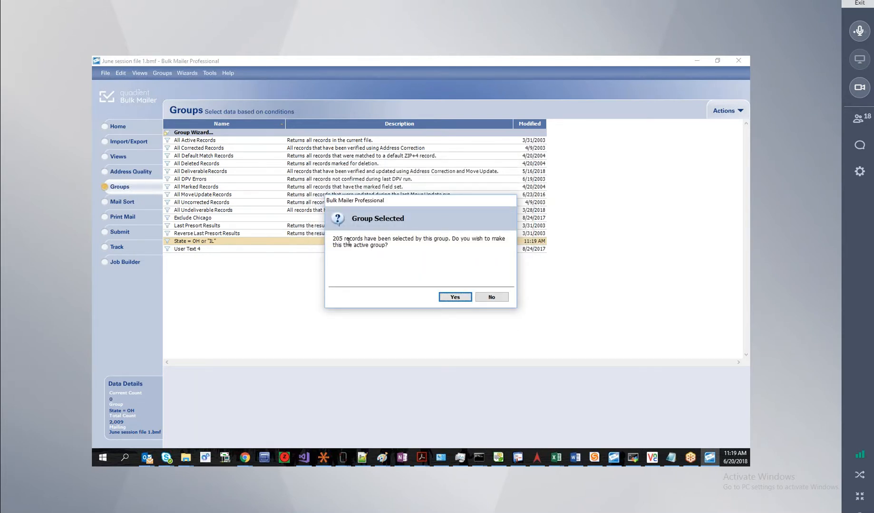
left_click(453, 298)
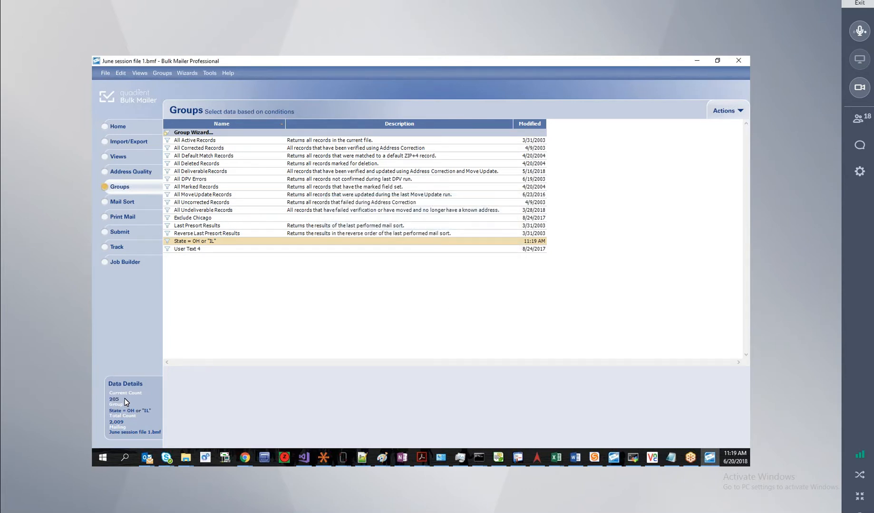
Browse the 205 grouped OH/IL records in the list grid, then return to the Views templates.
left_click(125, 162)
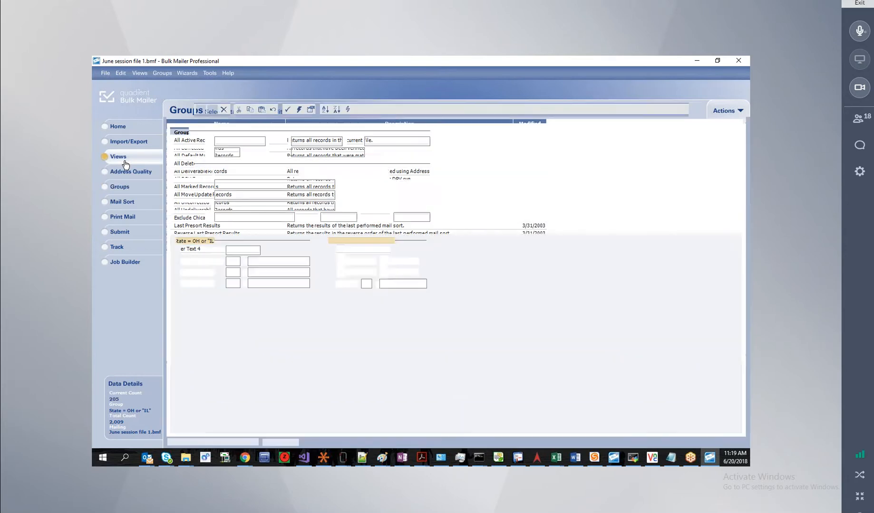
left_click(183, 108)
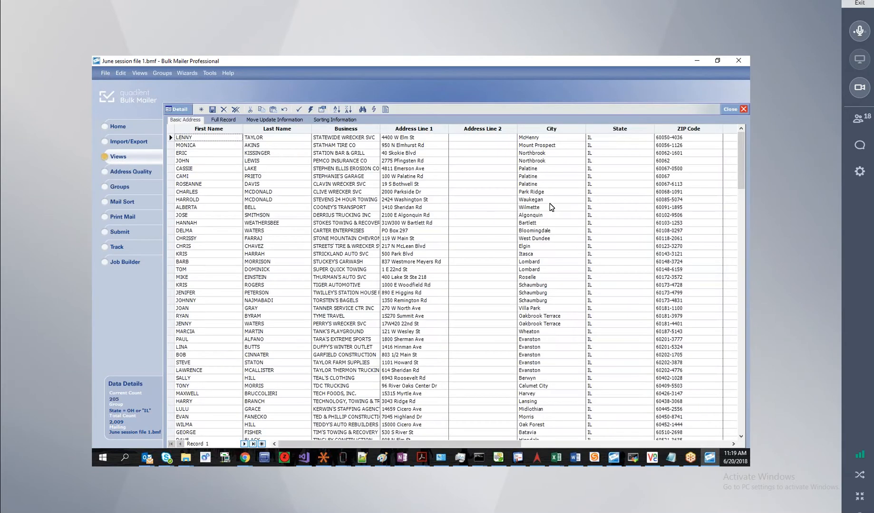
scroll(617, 258, "down", 10)
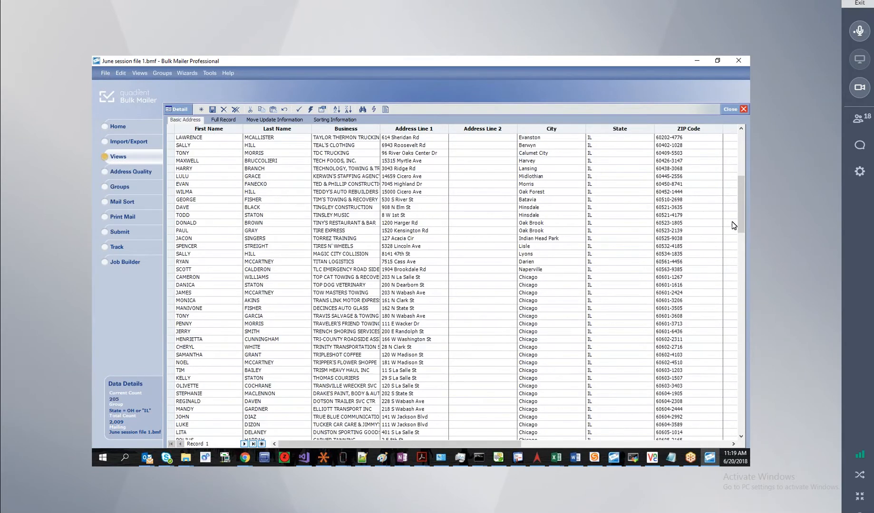
left_click_drag(742, 216, 744, 148)
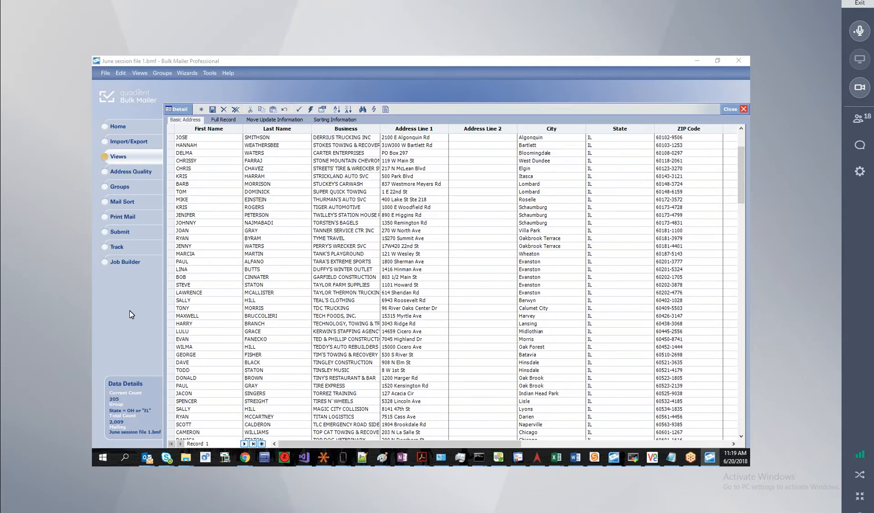
left_click(122, 157)
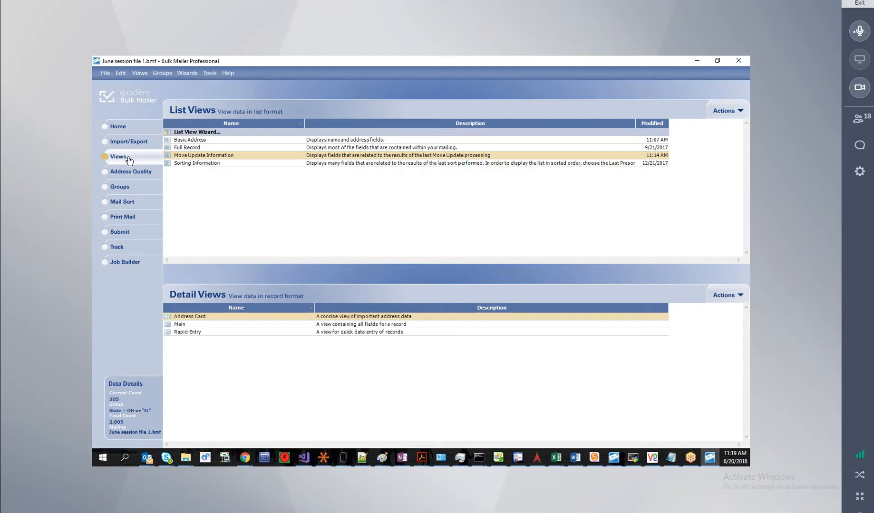
Open the Basic Address list view, then make All Active Records (2,009) the active group.
left_click(219, 141)
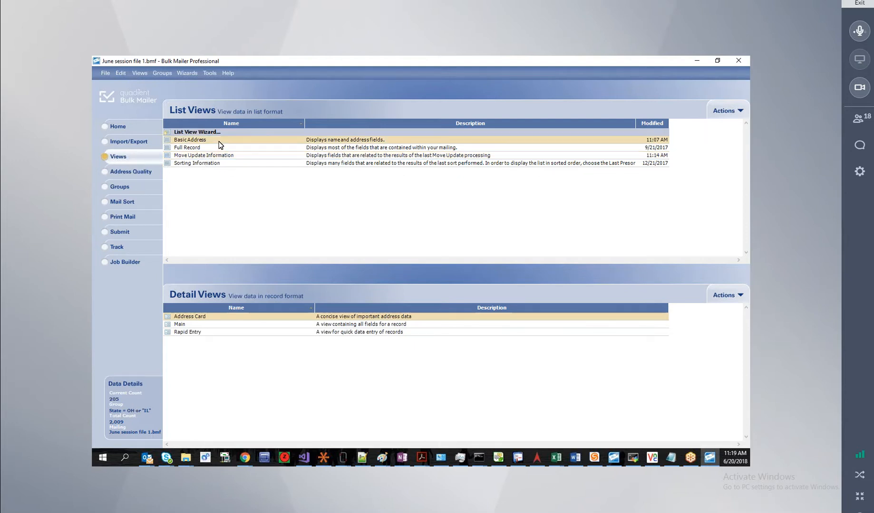
double_click(191, 140)
right_click(477, 296)
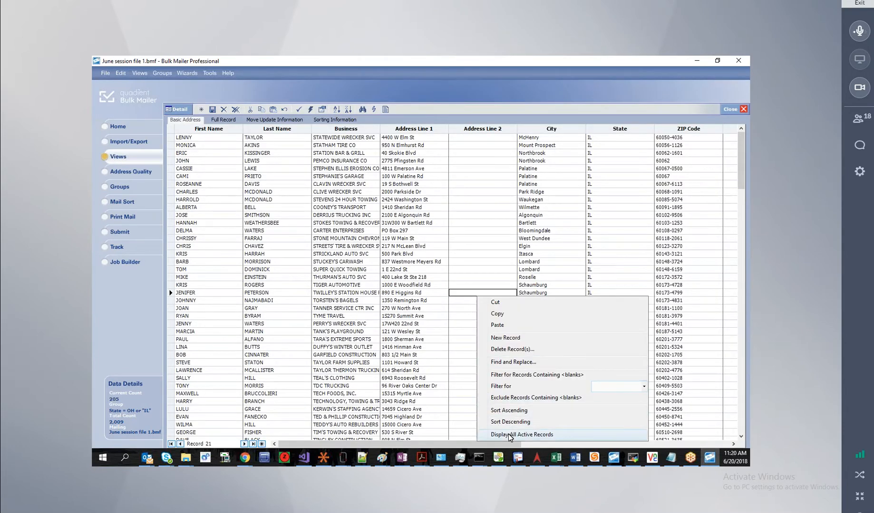
left_click(124, 188)
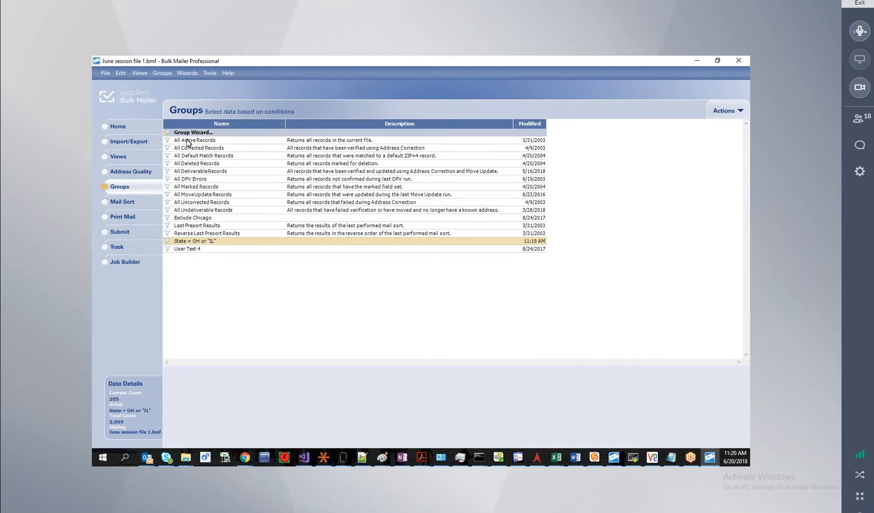
double_click(188, 142)
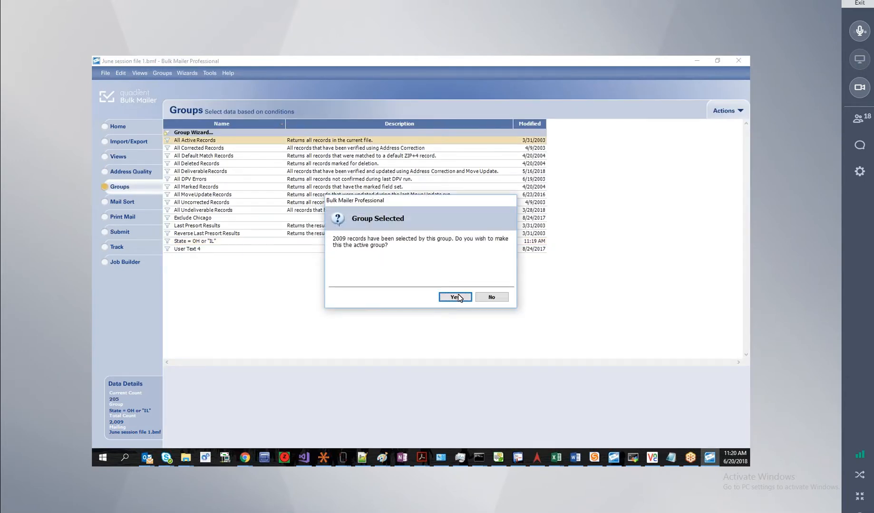
left_click(456, 298)
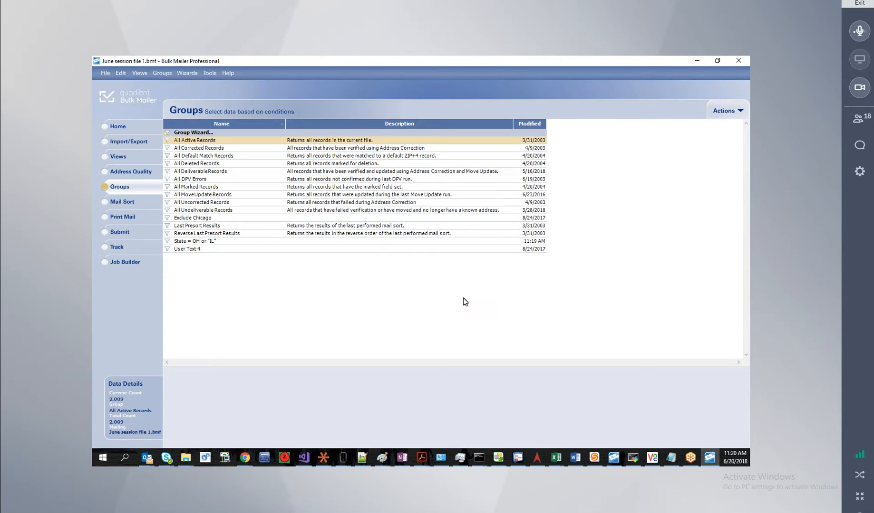
Scroll the Views grid to the top, select the first and third records, then go Home.
left_click(123, 158)
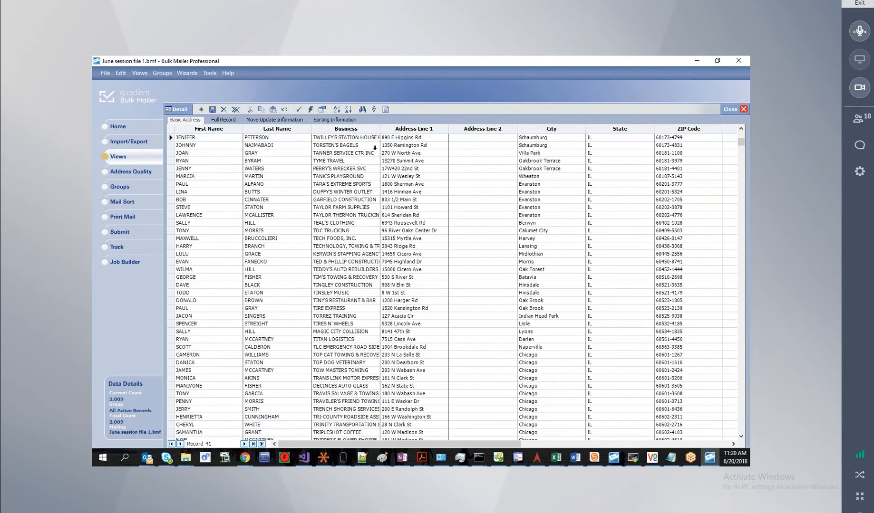
scroll(199, 176, "up", 13)
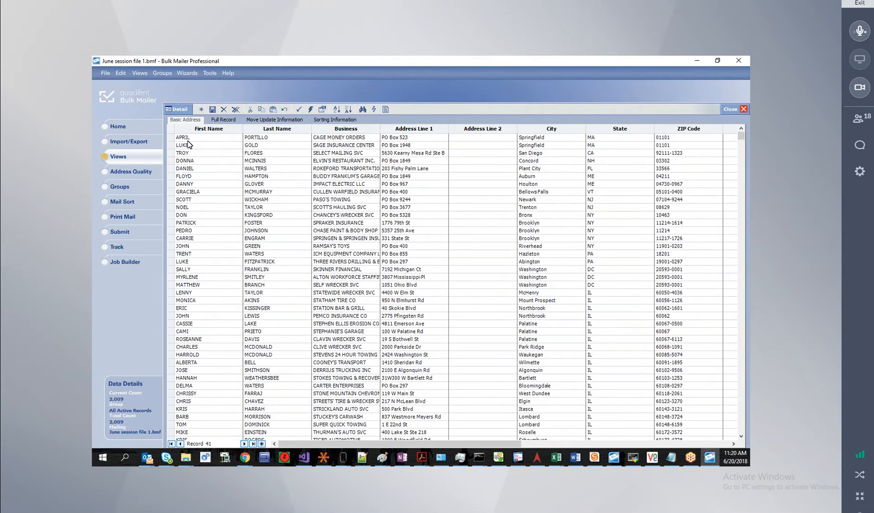
left_click(193, 139)
left_click(198, 154)
left_click(123, 128)
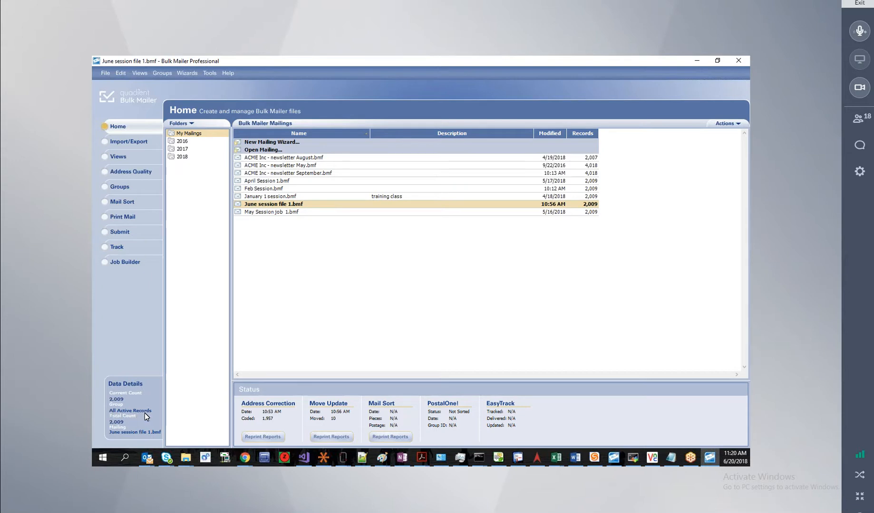
Go through Groups to the Mail Sort jobs page and open its Actions dropdown.
left_click(126, 190)
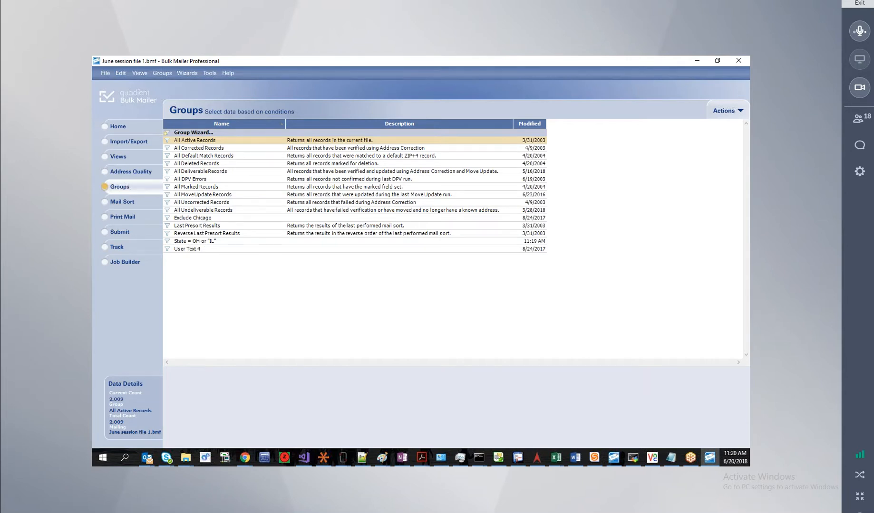
left_click(132, 204)
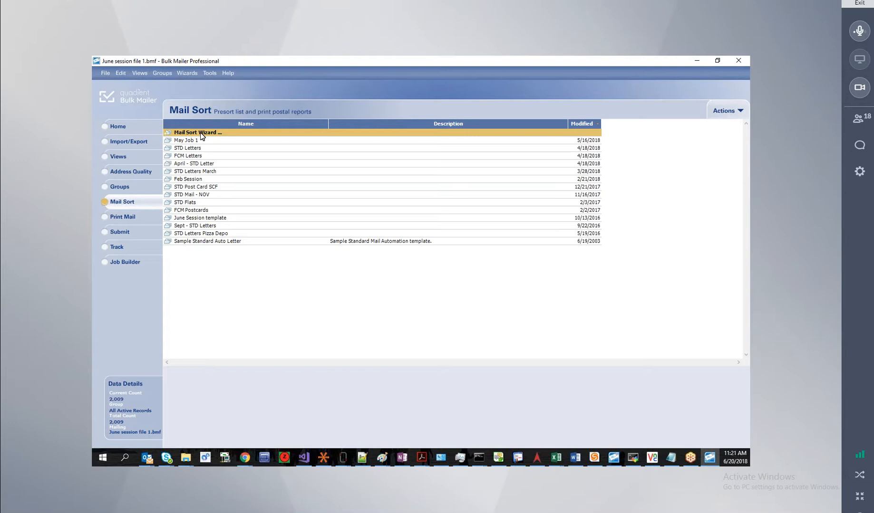
left_click(725, 114)
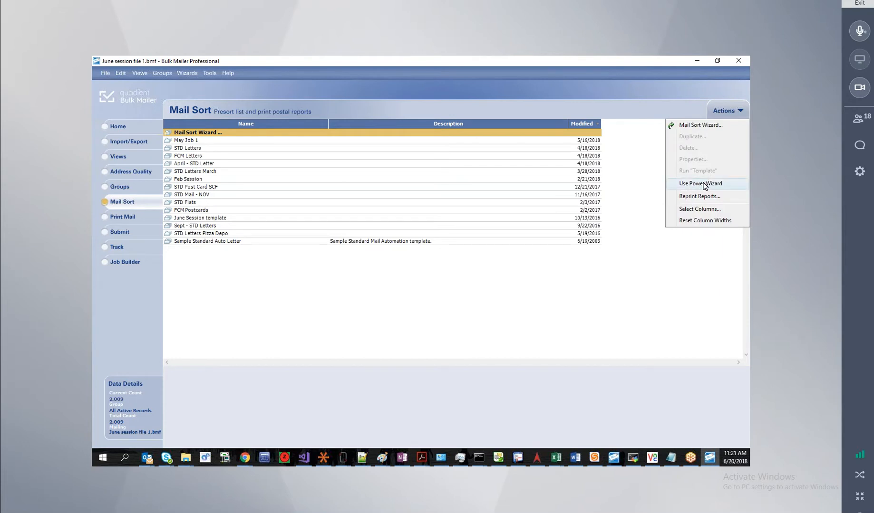
left_click(676, 186)
left_click(721, 113)
double_click(188, 133)
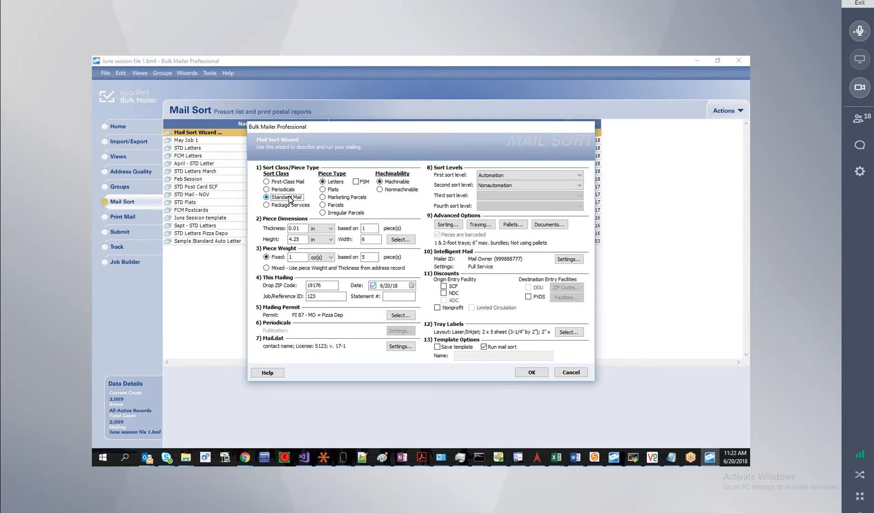
left_click(452, 286)
left_click(446, 295)
left_click(266, 182)
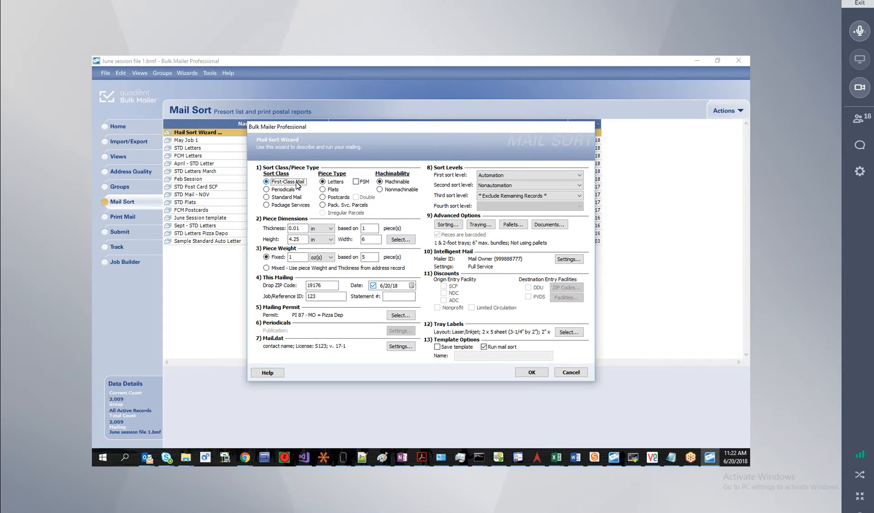
left_click(513, 196)
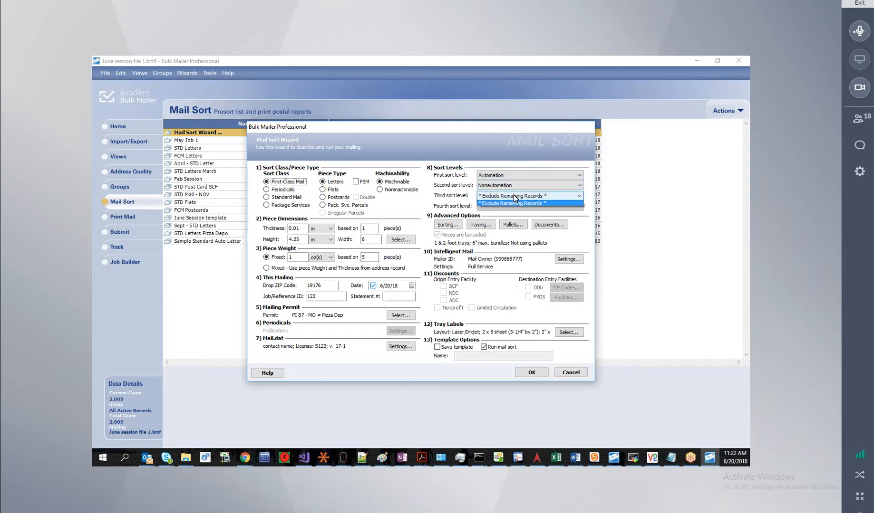
left_click(505, 207)
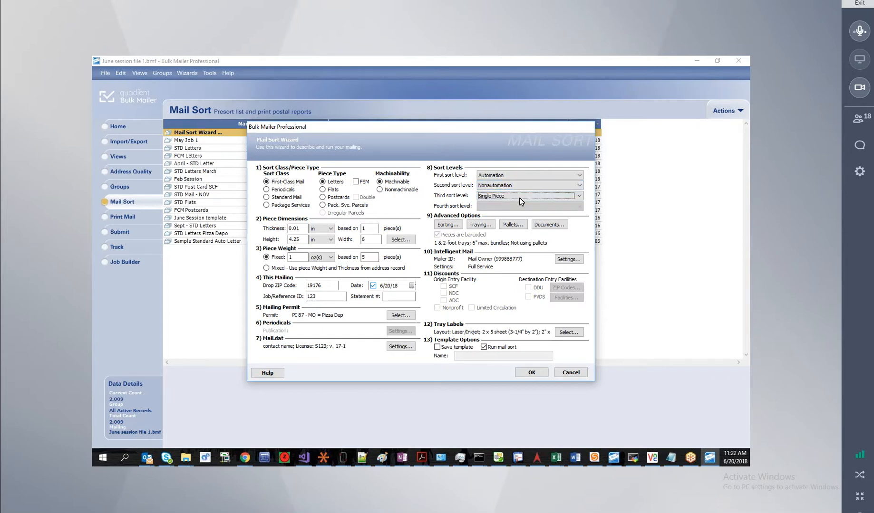
left_click(266, 198)
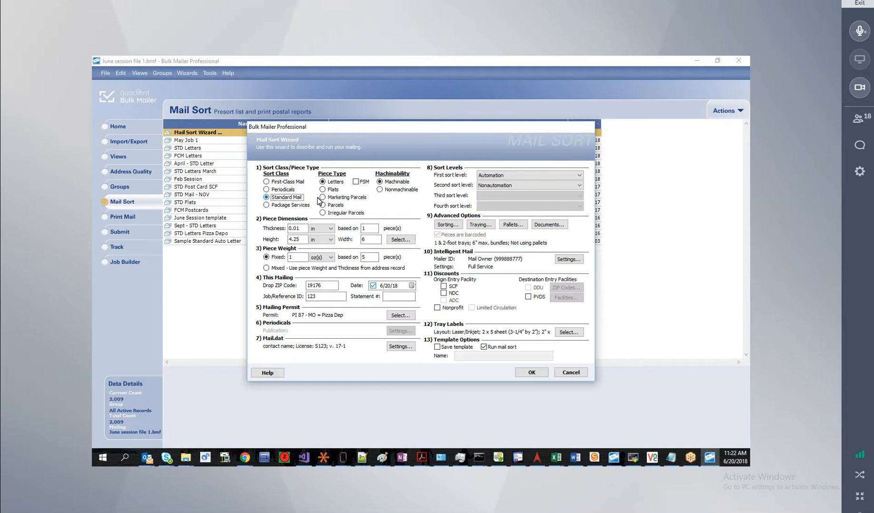
left_click(516, 186)
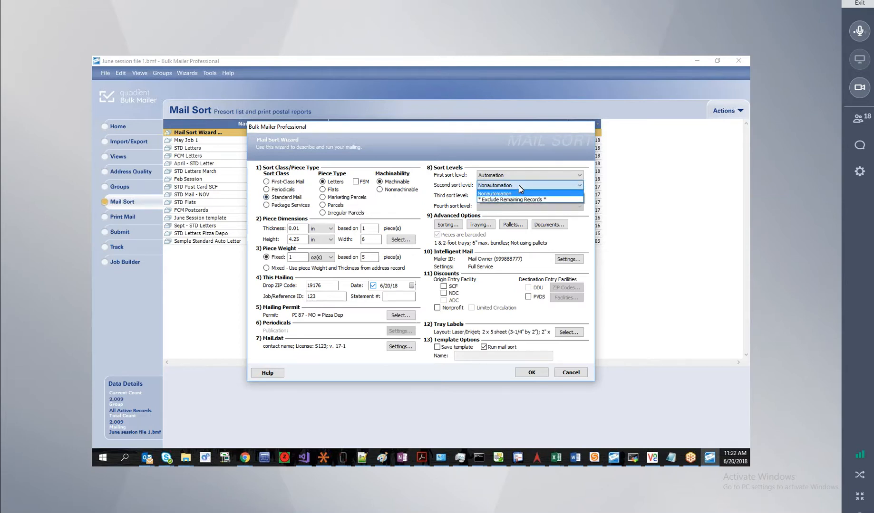
left_click(519, 186)
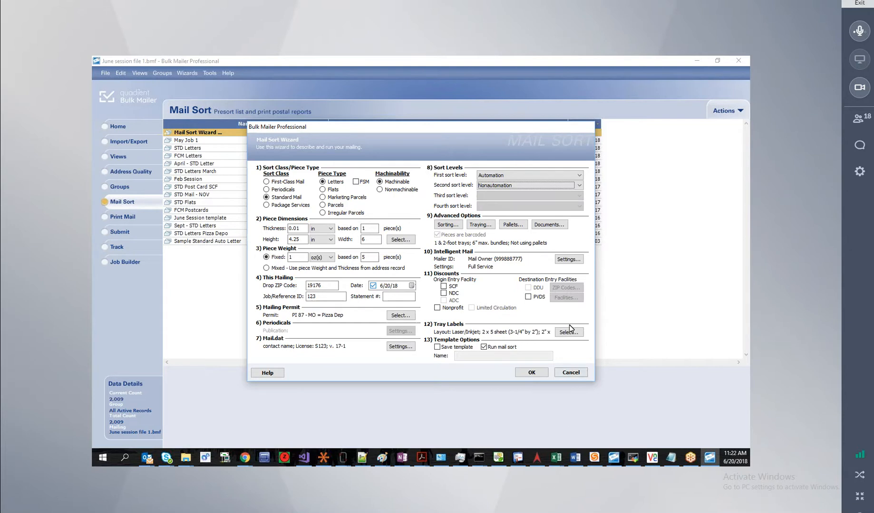
left_click(570, 373)
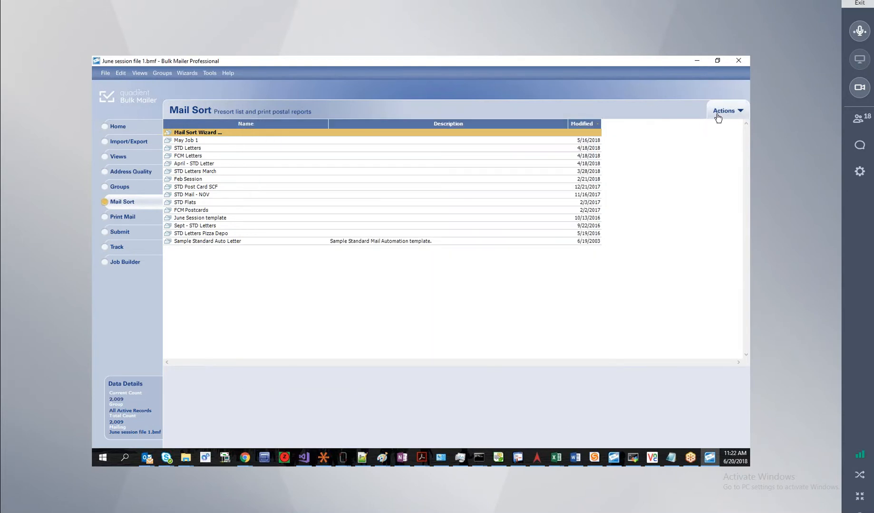
Turn off Use Power Wizard and launch the step-by-step Mail Sort Wizard past its welcome page.
left_click(718, 111)
left_click(687, 182)
double_click(218, 133)
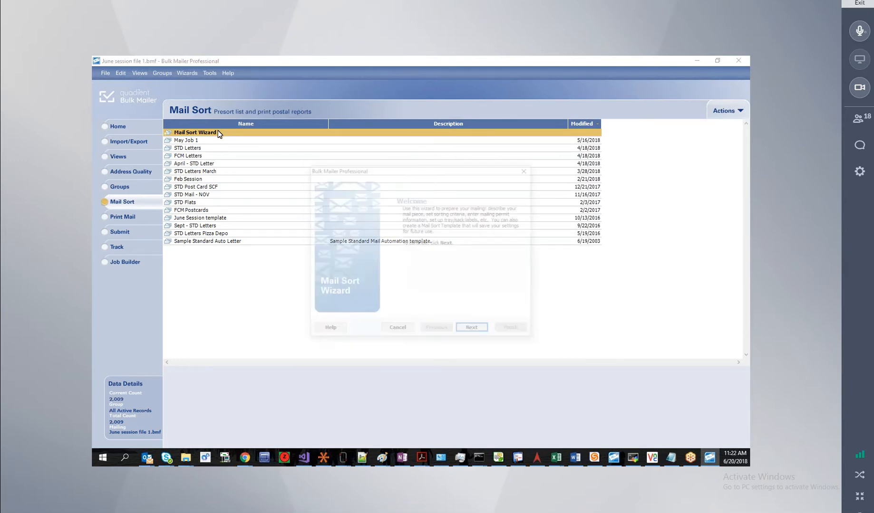
left_click(470, 332)
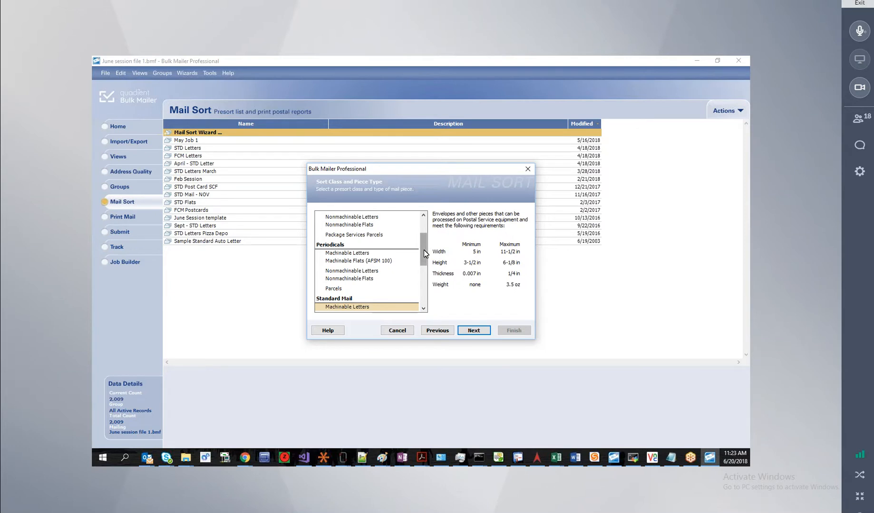
Choose Standard Mail Machinable Letters as the piece type and continue to piece dimensions.
scroll(424, 258, "down", 1)
scroll(424, 261, "down", 1)
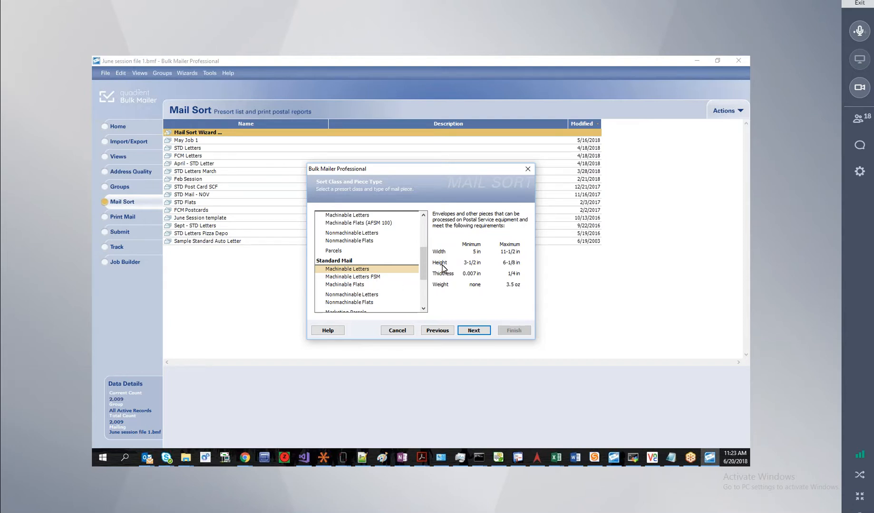
left_click(357, 285)
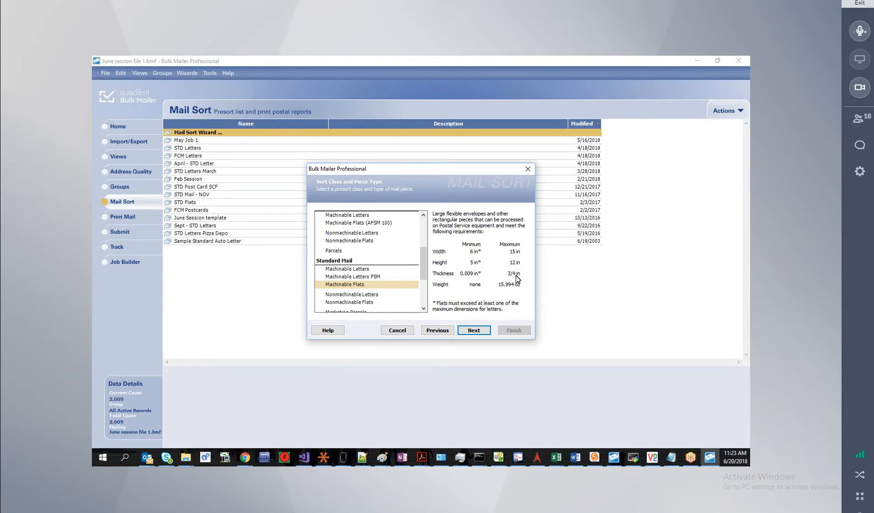
left_click(348, 269)
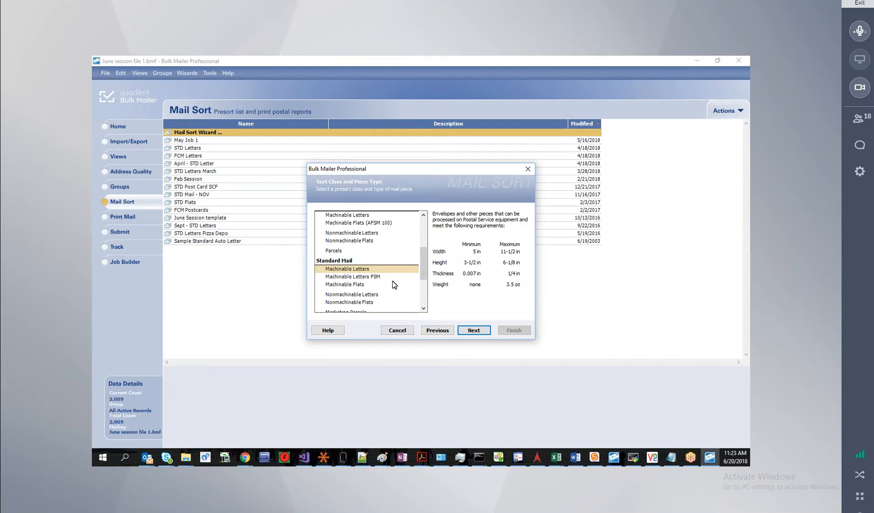
left_click(474, 331)
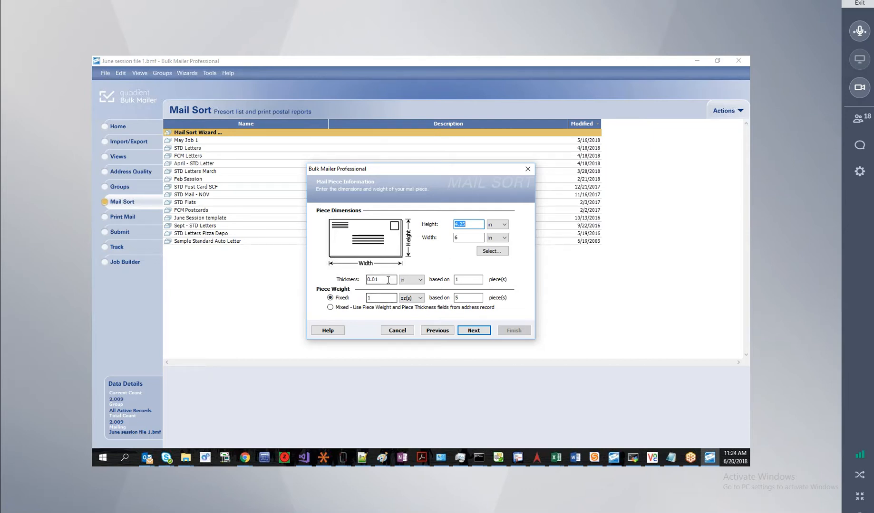
Set piece thickness to 1 in and weight to 1 oz, each based on 10 pieces.
left_click(466, 283)
type("0")
key("BackSpace")
key("BackSpace")
key("BackSpace")
type("1")
left_click(458, 281)
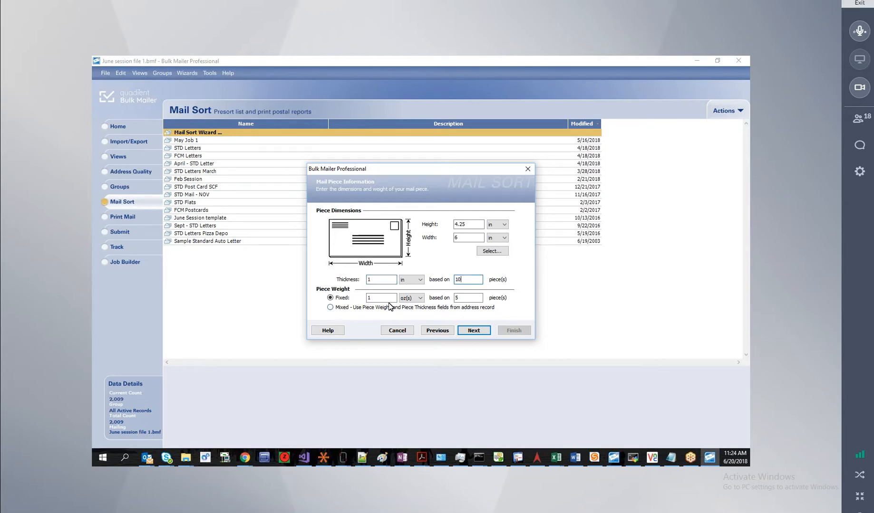
key("Tab")
key("Tab")
key("Tab")
type("10")
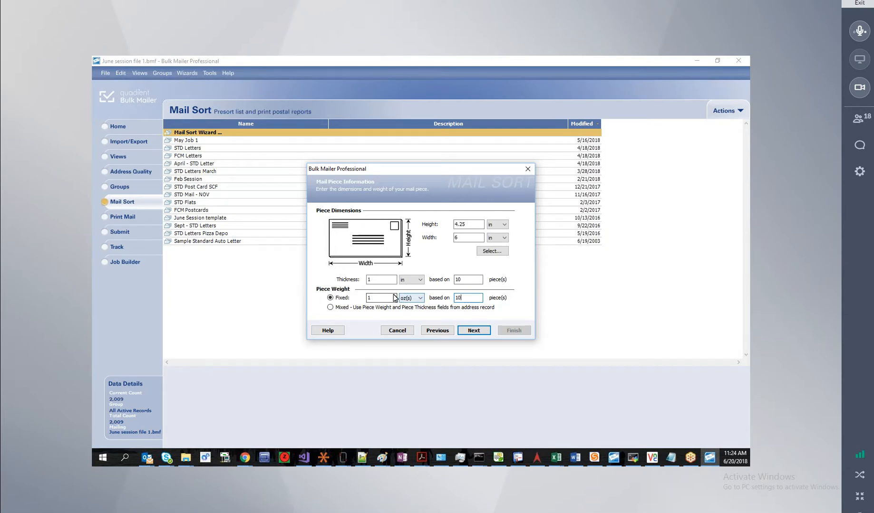
left_click(474, 330)
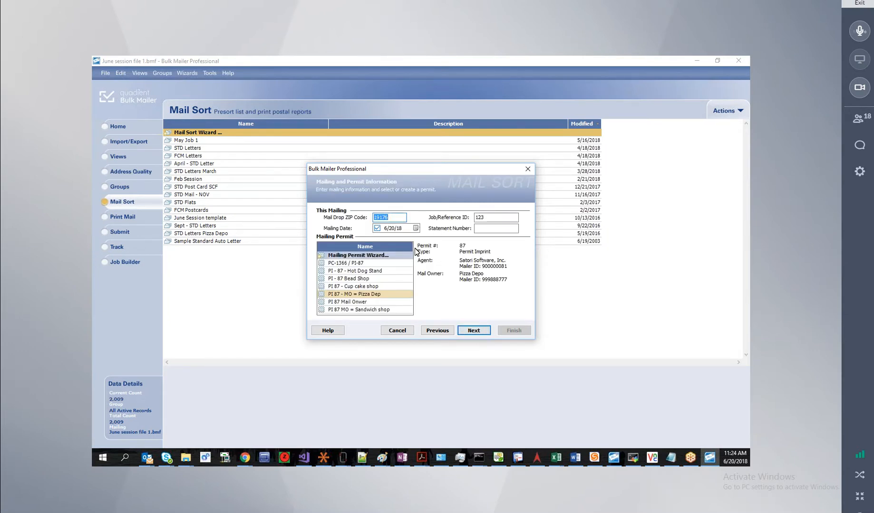
Set the mailing date to 6/27/18 with drop ZIP 19176, and select the job reference ID.
left_click(395, 216)
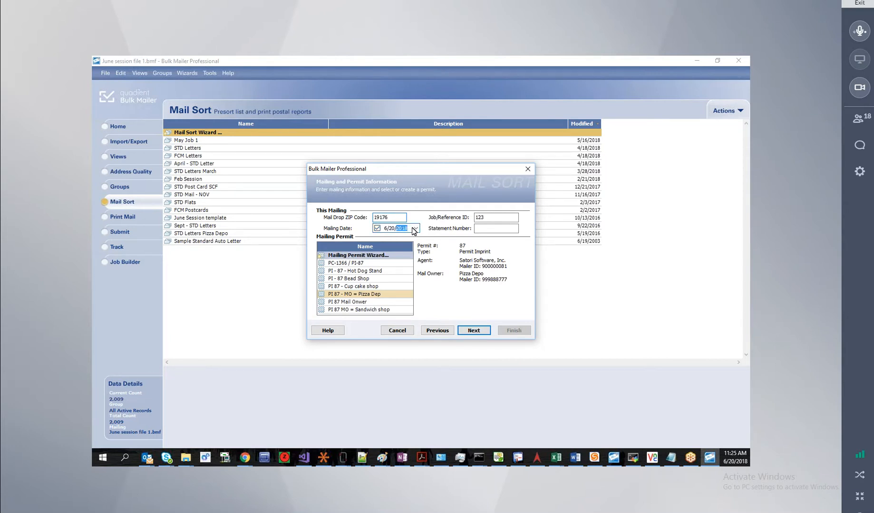
left_click(416, 229)
left_click(424, 286)
double_click(481, 218)
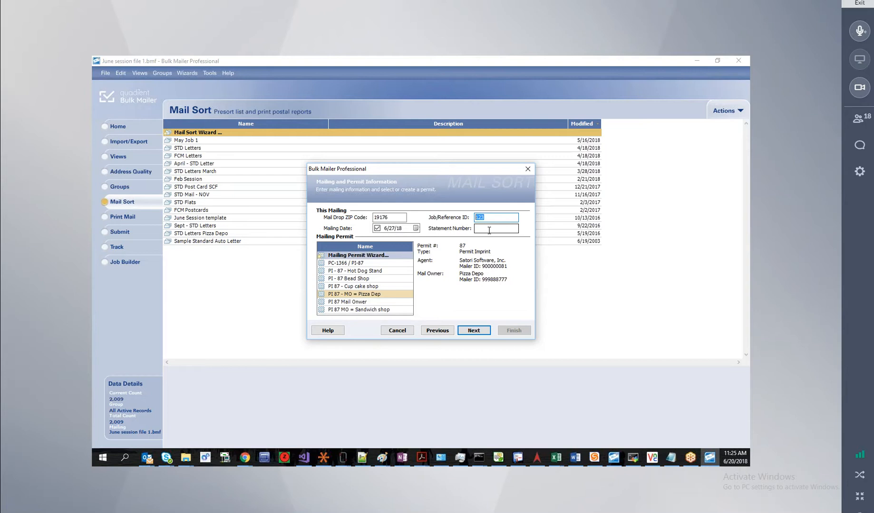
left_click(488, 230)
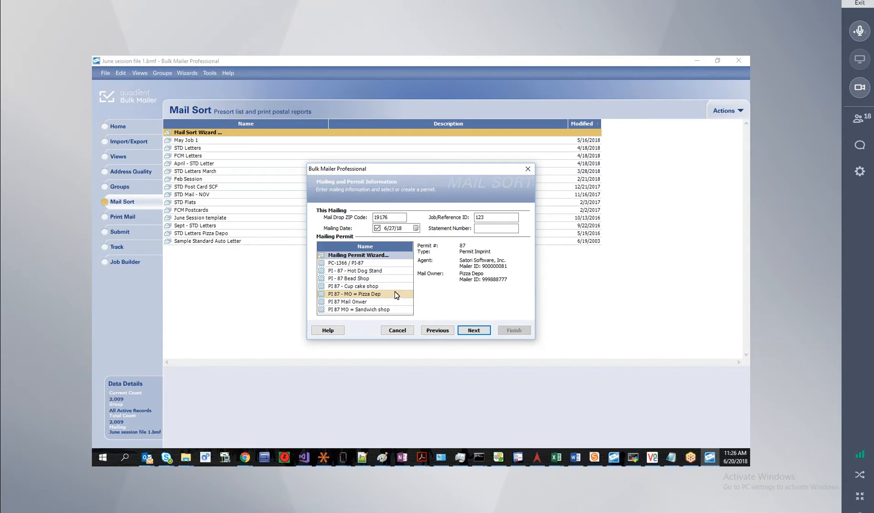
Open the PI 87 Mail Onwer permit template in the Permit Wizard.
left_click(367, 302)
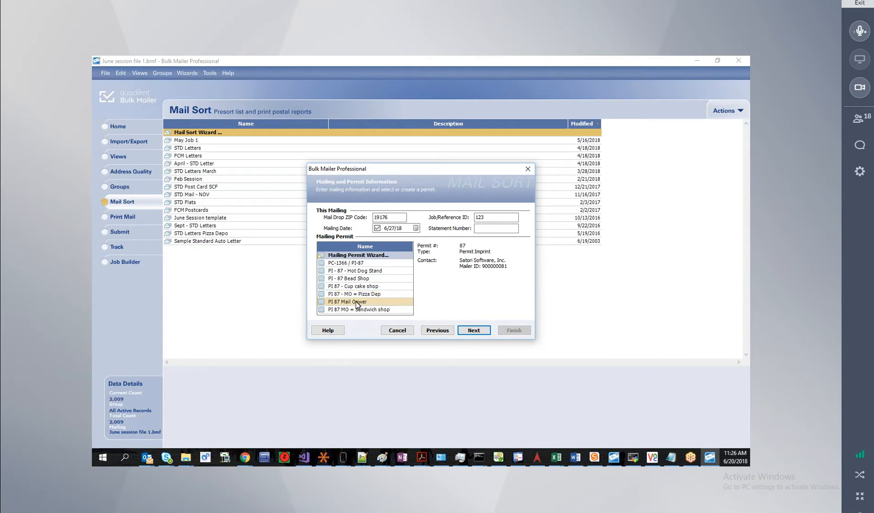
double_click(356, 303)
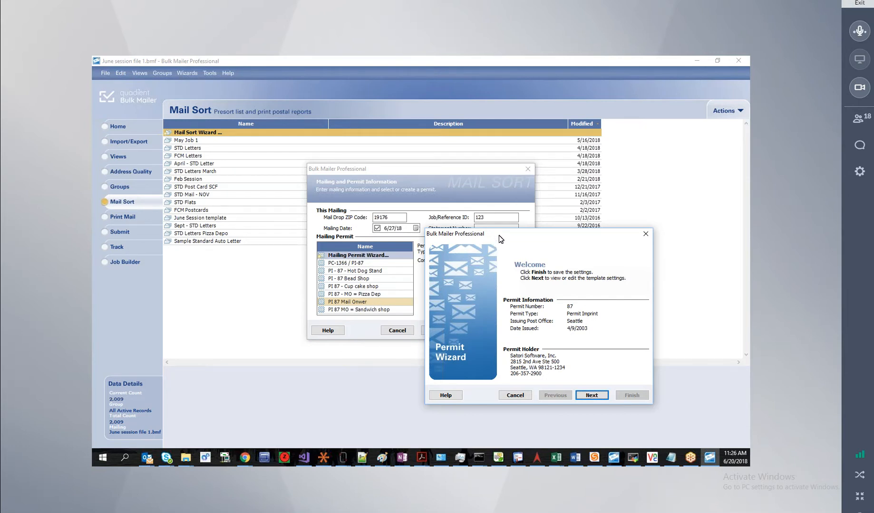
Switch the mailing role to Mailing Agent, then back to Mail Owner.
left_click_drag(499, 235, 468, 164)
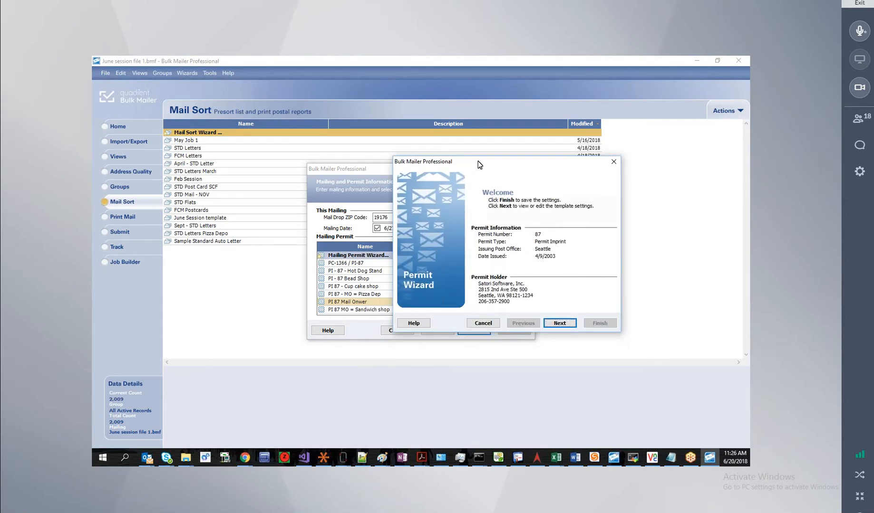
left_click(560, 323)
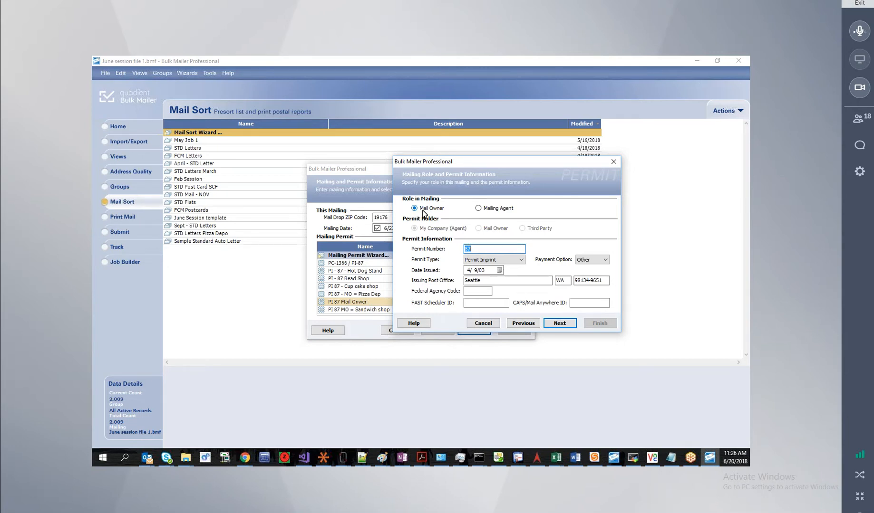
left_click(479, 209)
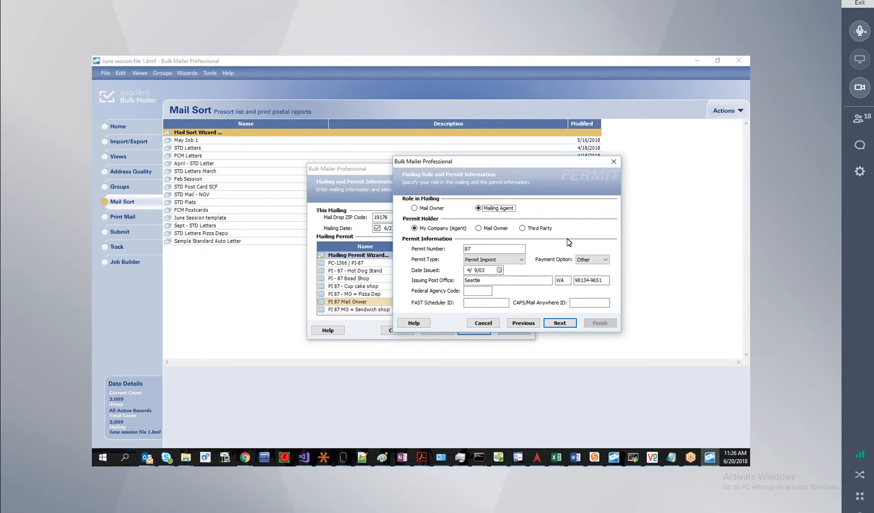
left_click(417, 209)
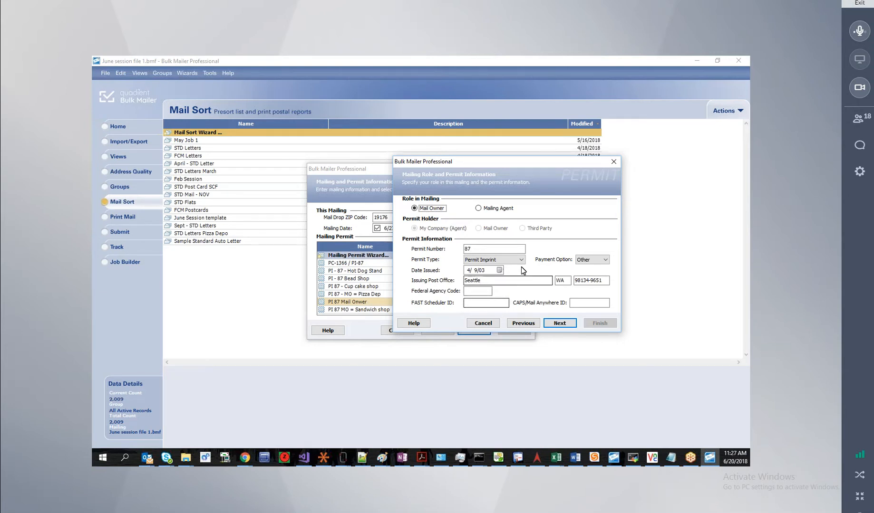
Check permit number 87 and the issuing post office ZIP 98134-9651.
left_click(479, 248)
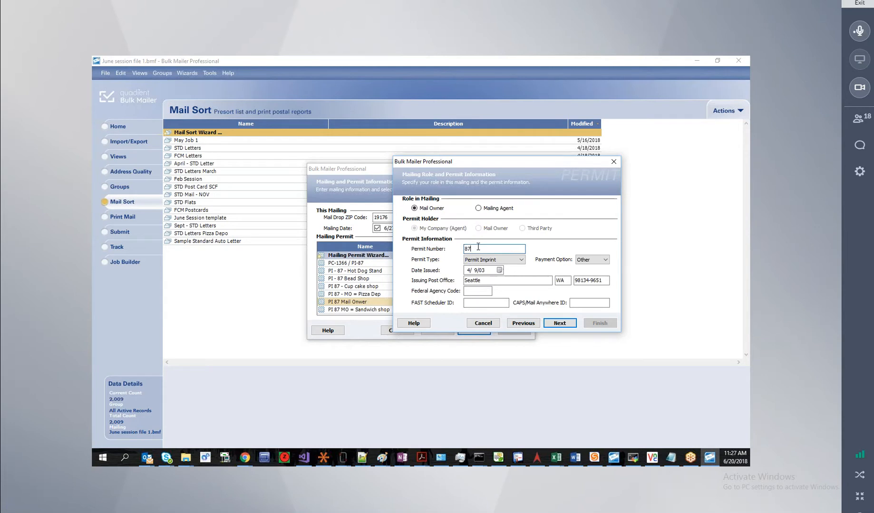
left_click(495, 280)
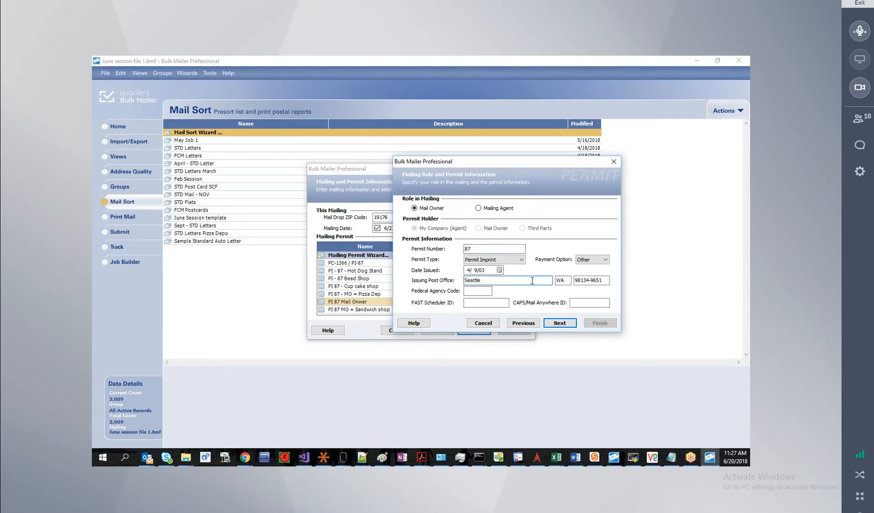
left_click_drag(605, 281, 574, 282)
left_click(607, 282)
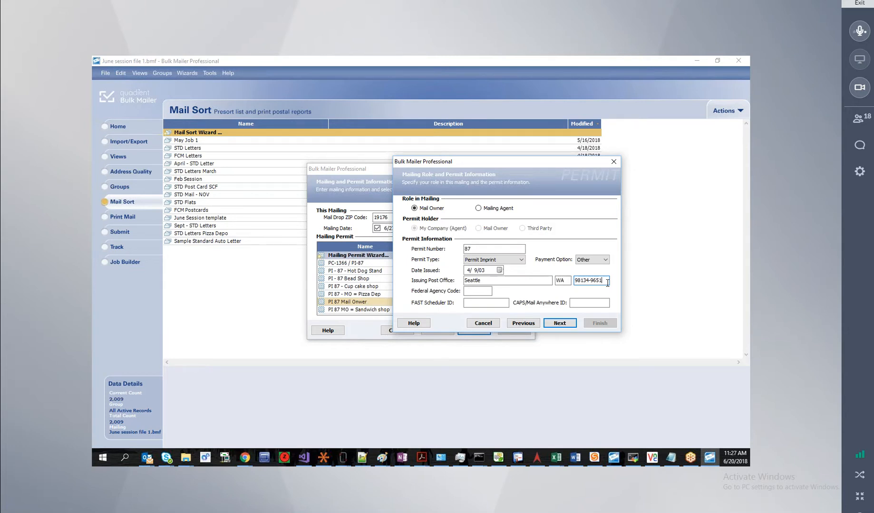
left_click_drag(607, 282, 570, 283)
left_click_drag(480, 249, 465, 249)
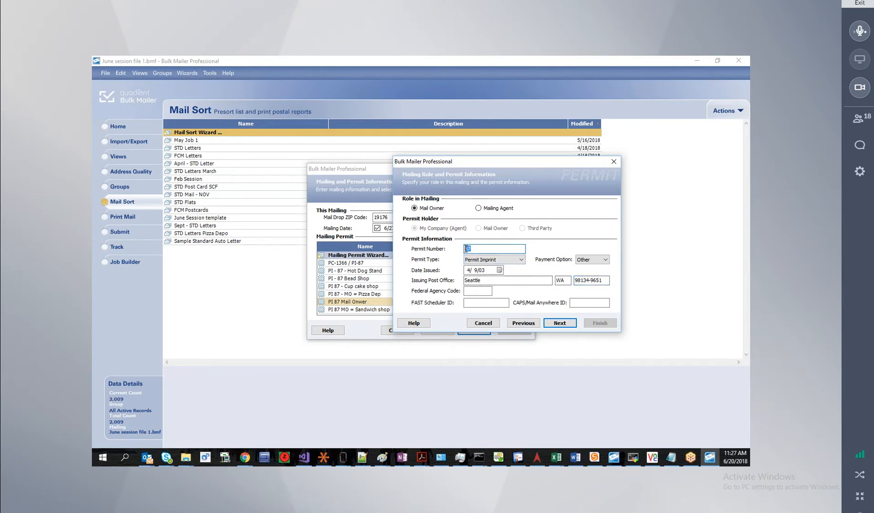
left_click(604, 280)
left_click_drag(604, 281, 574, 283)
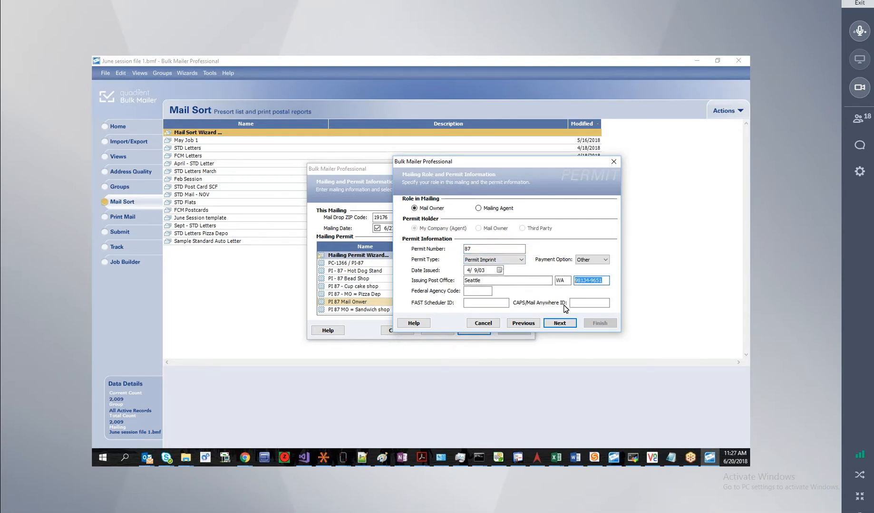
Review the permit holder's Customer Reg. ID on the contact details page.
left_click(559, 324)
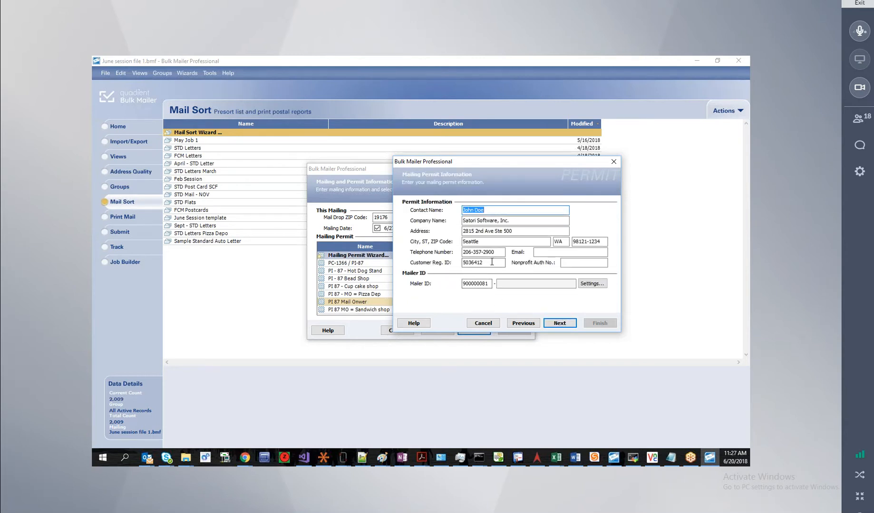
left_click(477, 263)
double_click(477, 263)
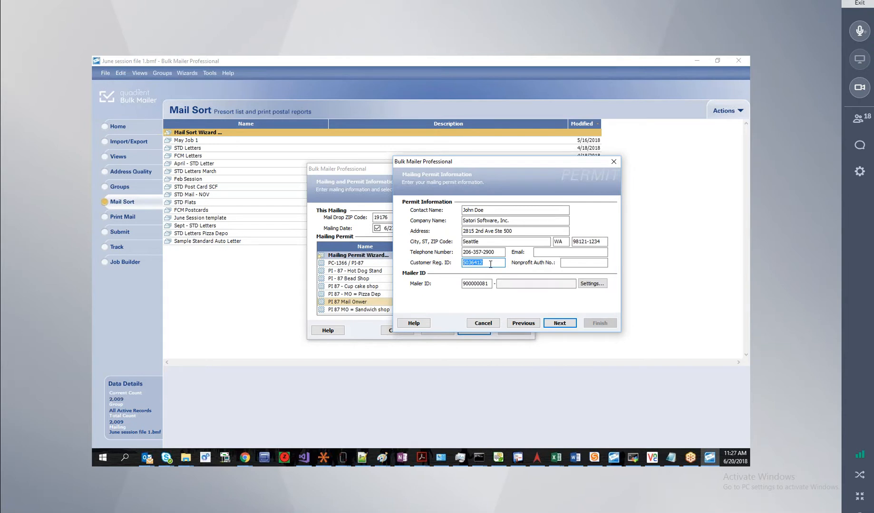
Recheck the post office ZIP, then finish and save the PI 87 Mail Onwer template.
left_click(525, 324)
left_click(606, 280)
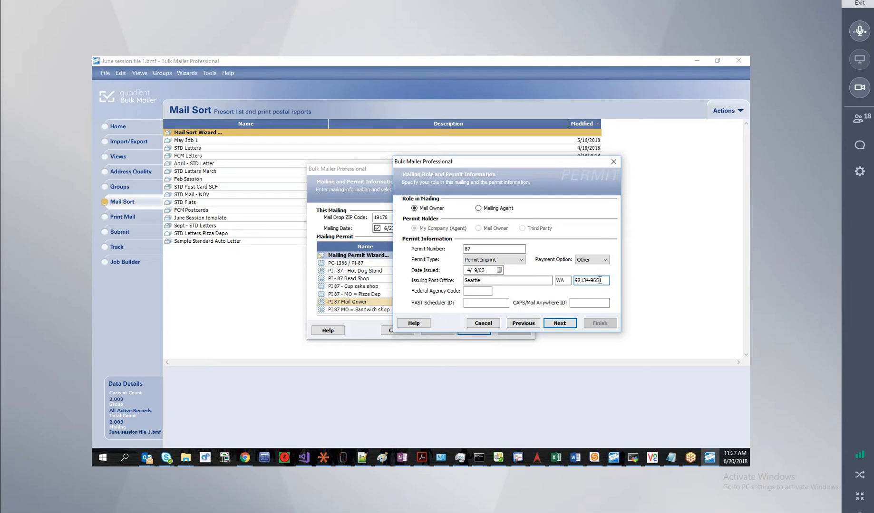
left_click(559, 323)
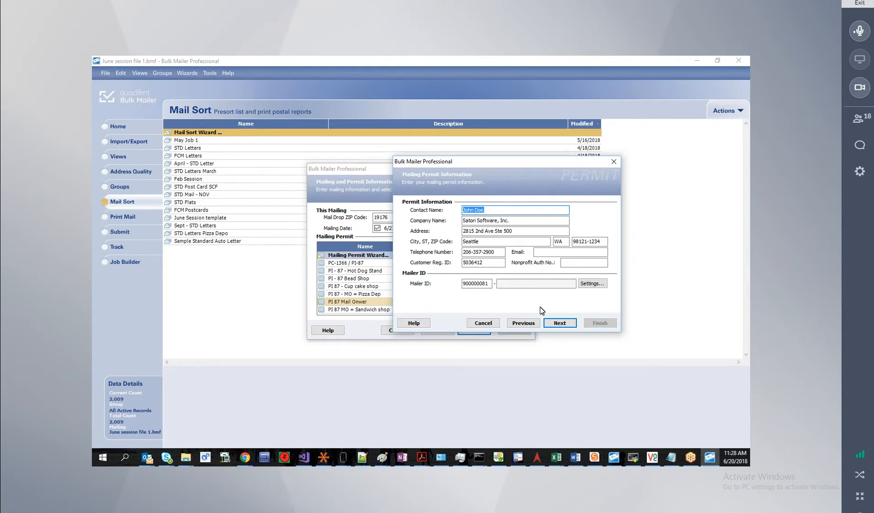
left_click(559, 323)
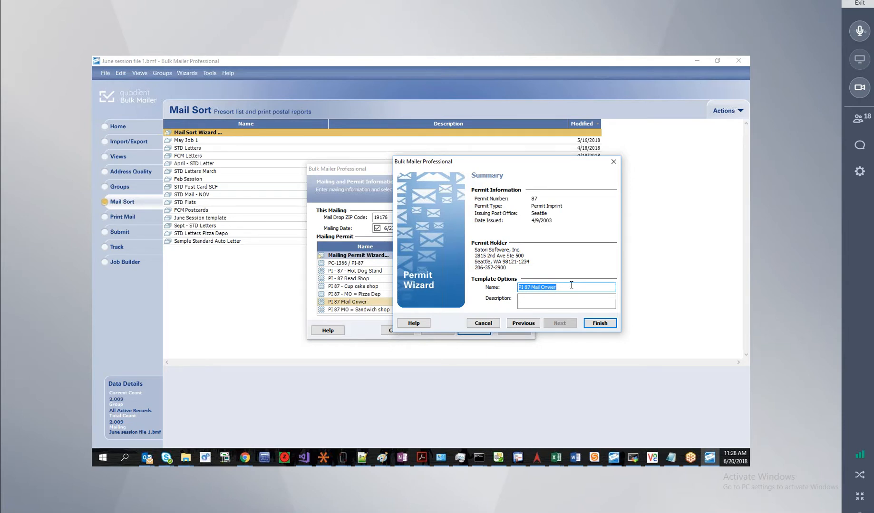
left_click(598, 324)
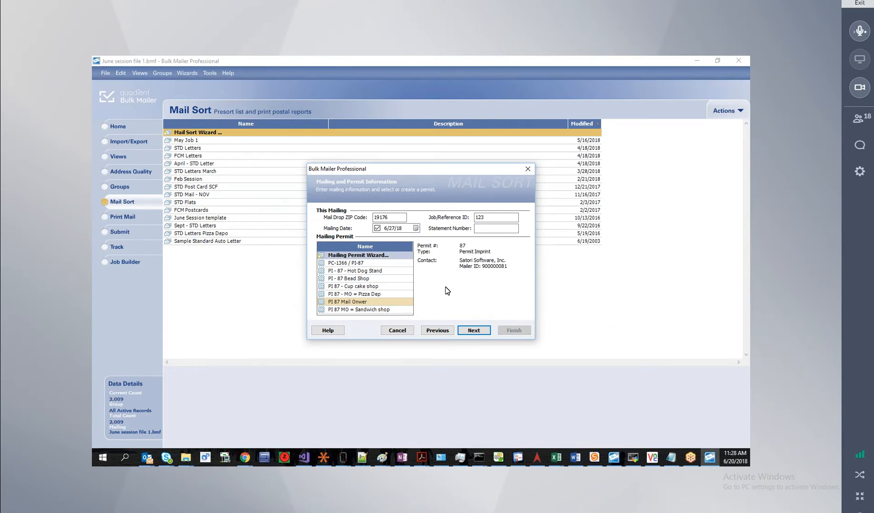
Open the Pizza Depo permit, view its mailing role page, and cancel without changes.
double_click(381, 295)
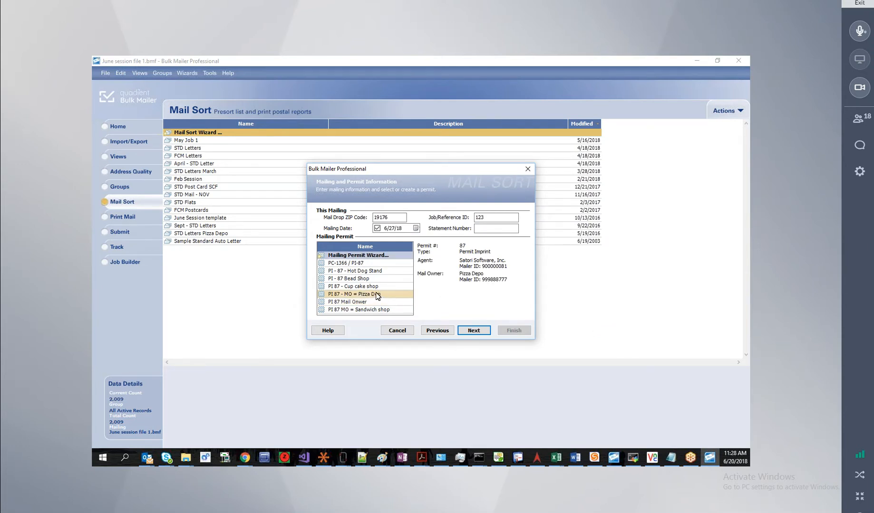
left_click(481, 339)
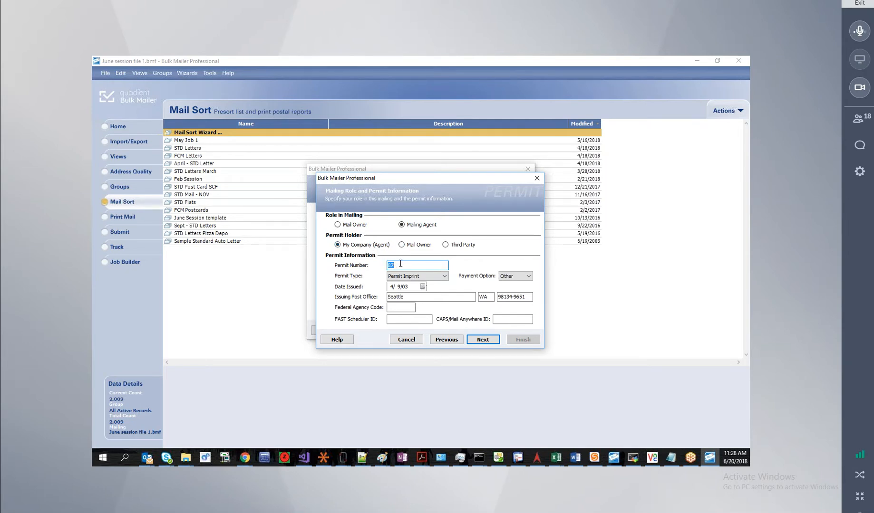
left_click(409, 339)
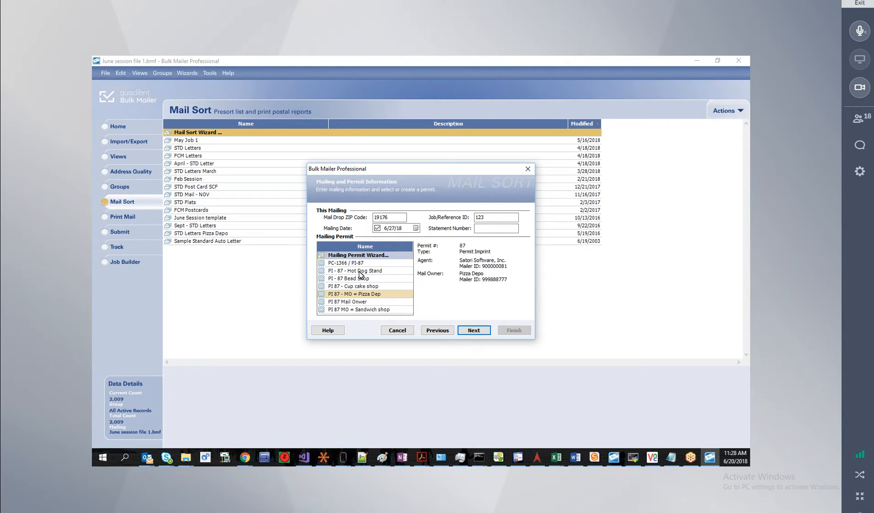
Reopen the Pizza Depo permit, review the mail owner's Customer Reg. ID and mailer ID, and cancel.
double_click(356, 296)
left_click(483, 340)
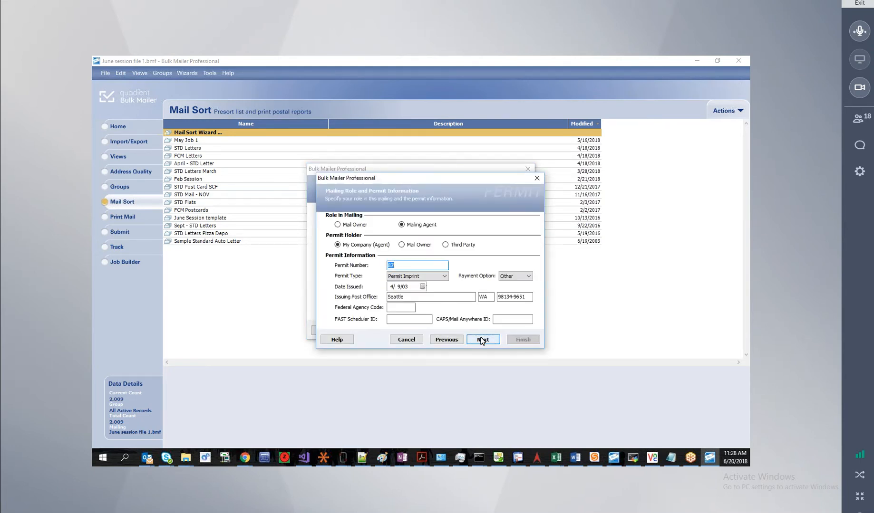
left_click(482, 339)
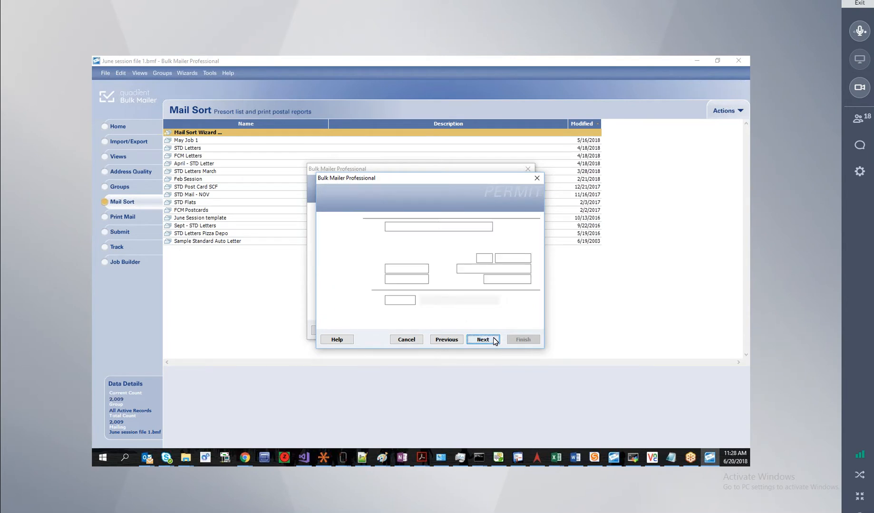
left_click(485, 340)
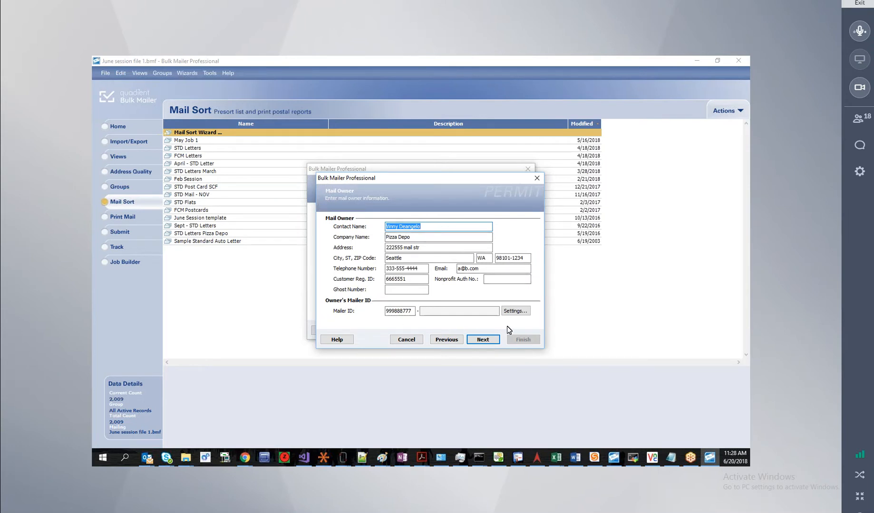
double_click(394, 279)
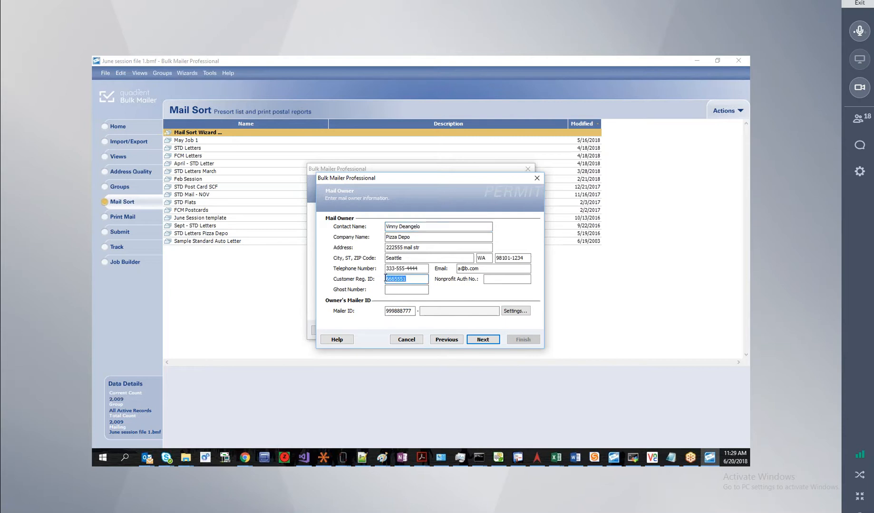
double_click(398, 311)
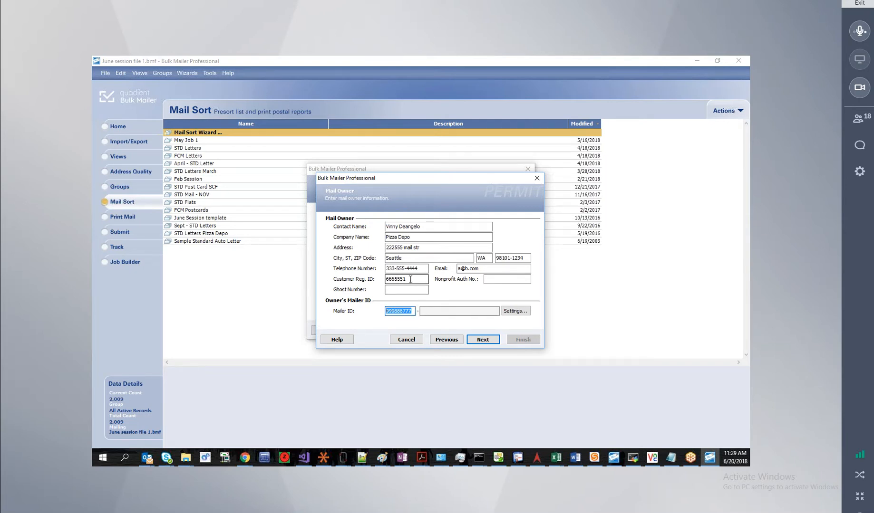
left_click(406, 339)
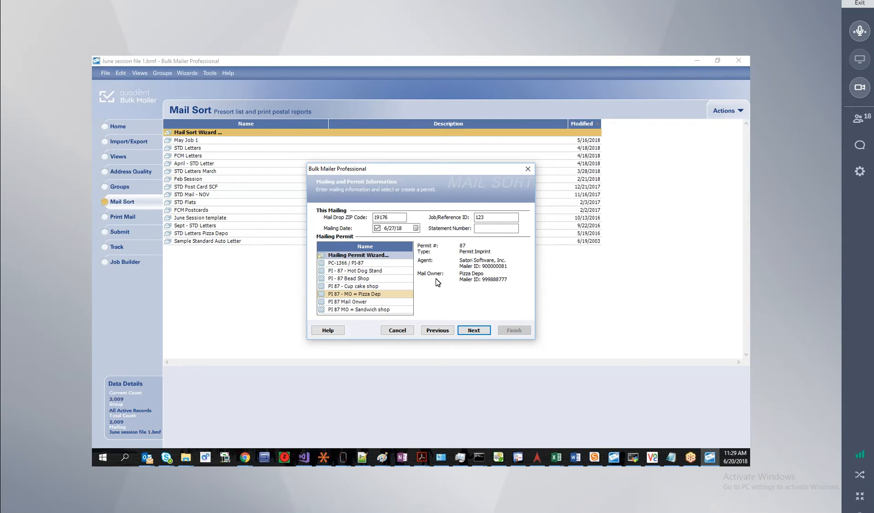
double_click(351, 257)
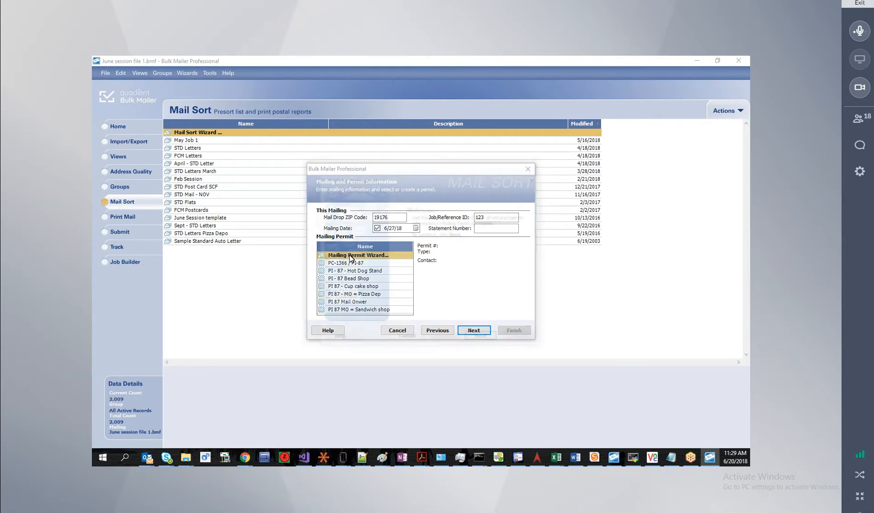
left_click(481, 339)
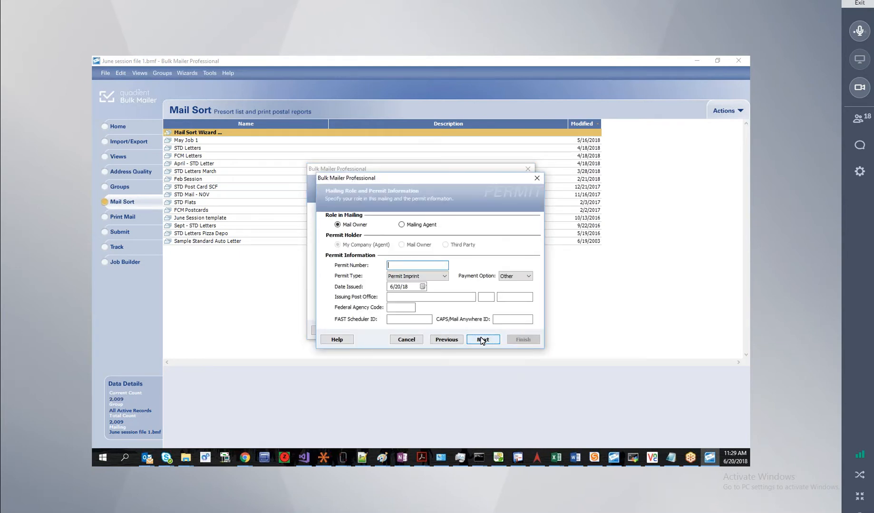
type("87")
left_click(426, 296)
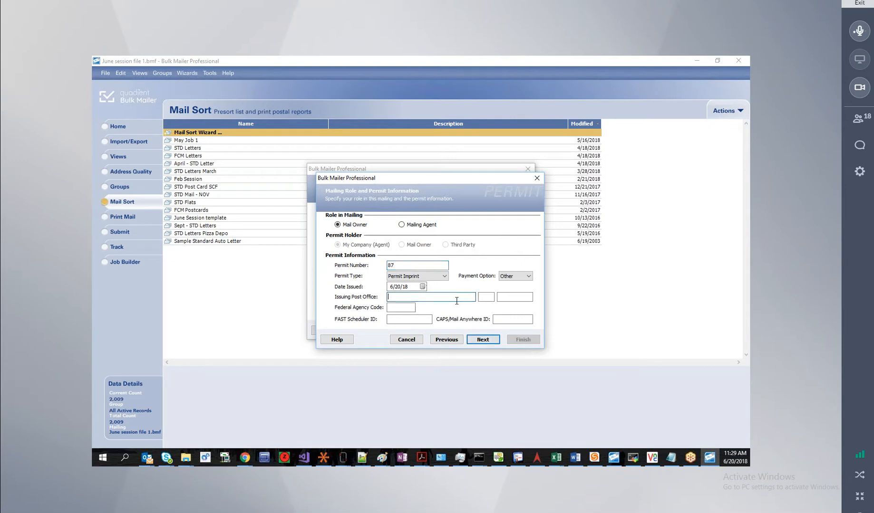
left_click(502, 297)
type("98")
left_click(410, 341)
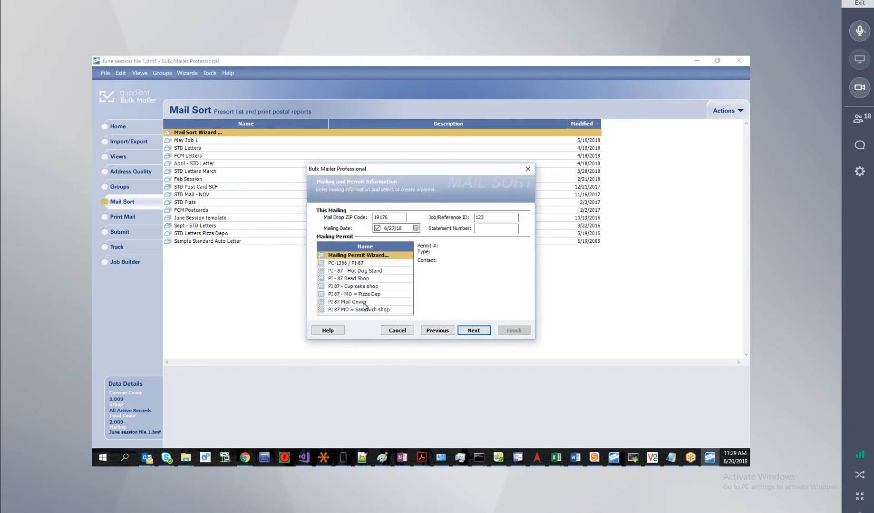
left_click(369, 295)
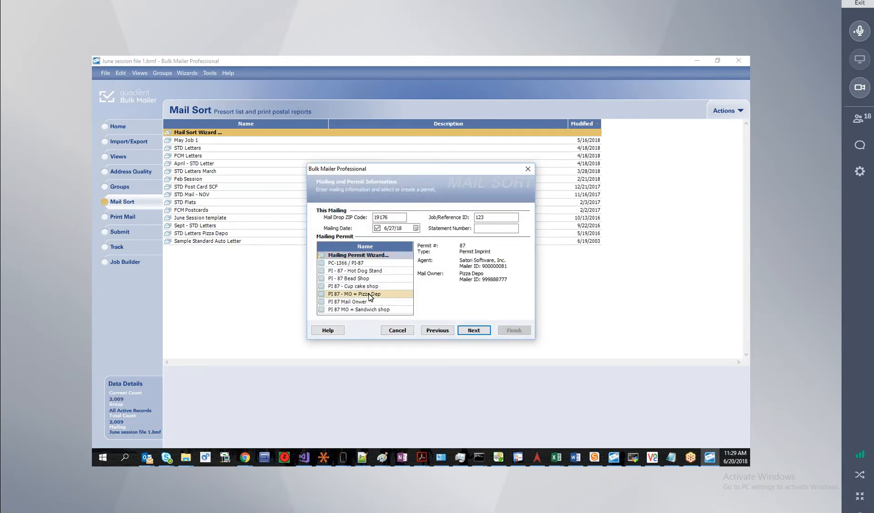
Duplicate the Pizza Depo permit and name the copy 'PI 87 new mail owner'.
right_click(368, 293)
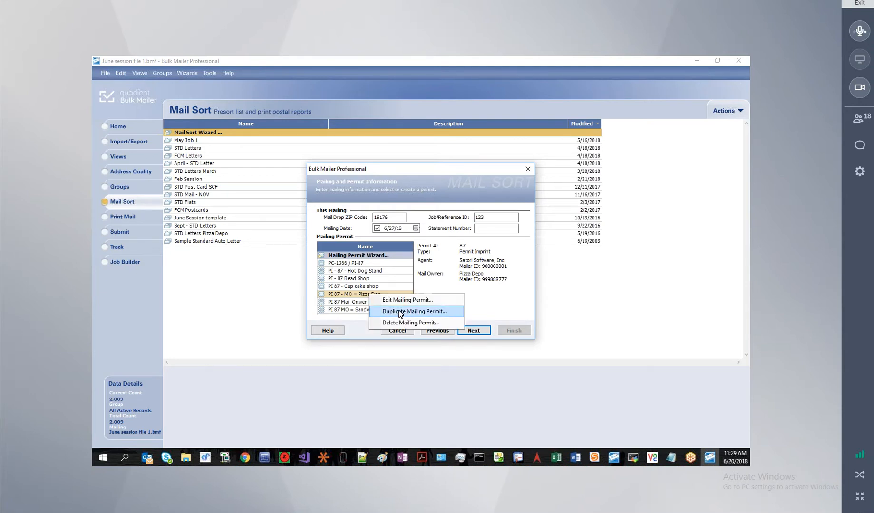
left_click(399, 312)
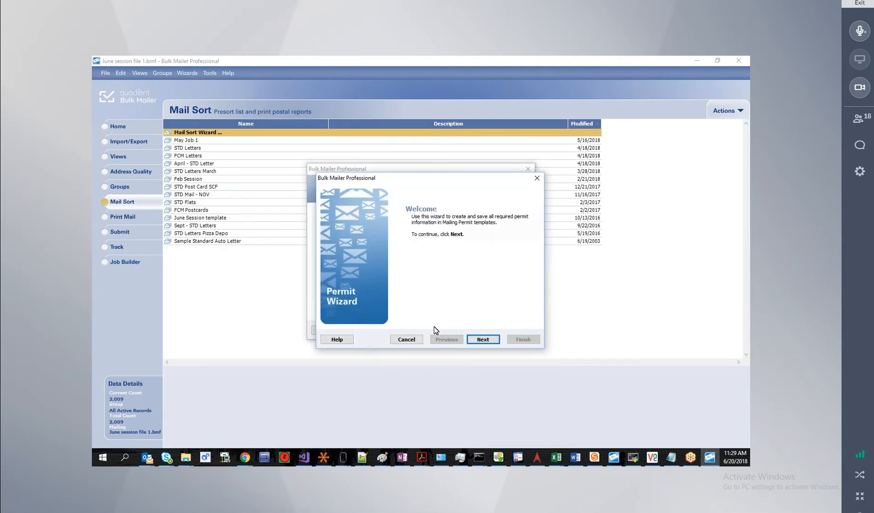
left_click(481, 340)
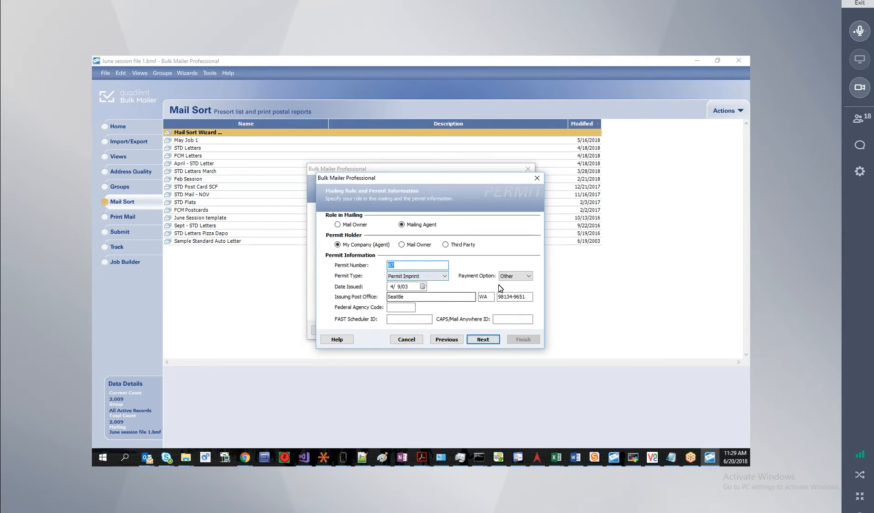
left_click(527, 298)
left_click(482, 340)
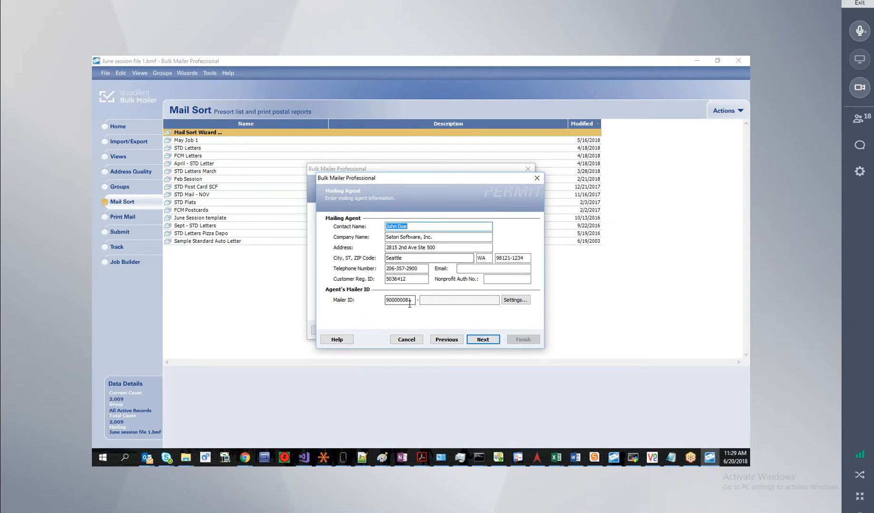
left_click(482, 339)
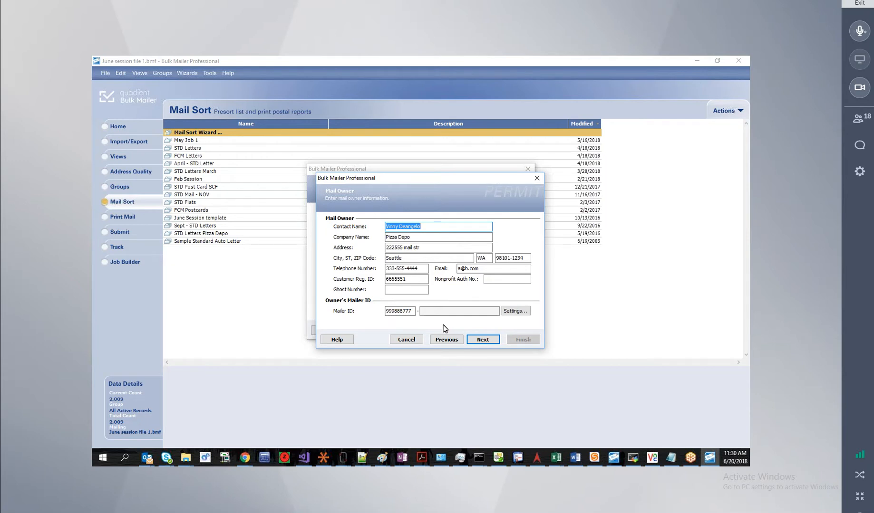
left_click(473, 339)
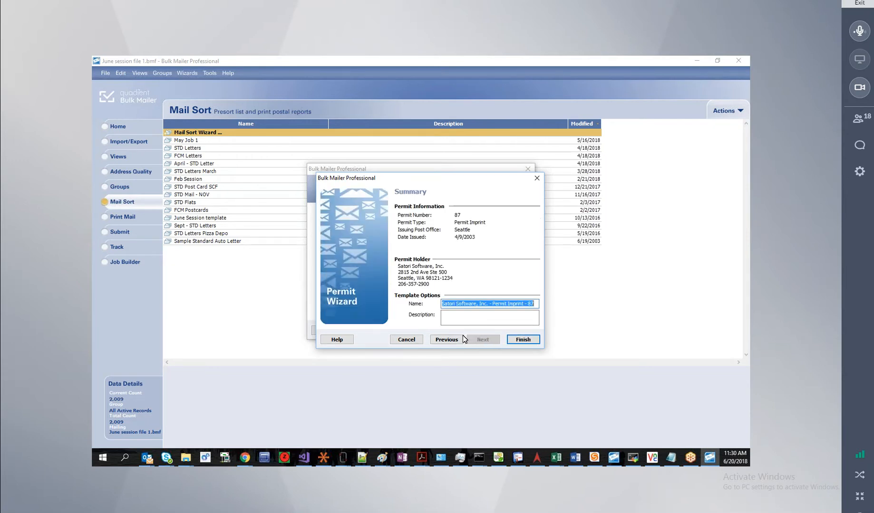
type("PI")
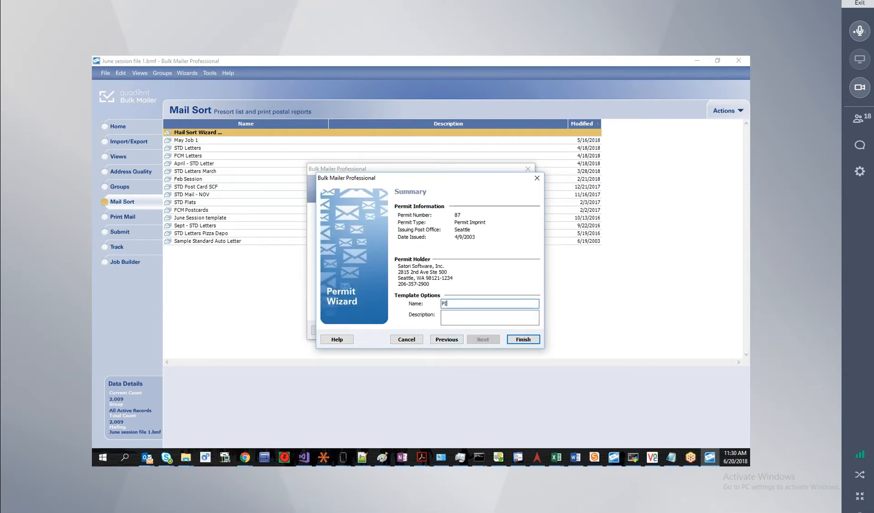
type(" 87 new mail owner")
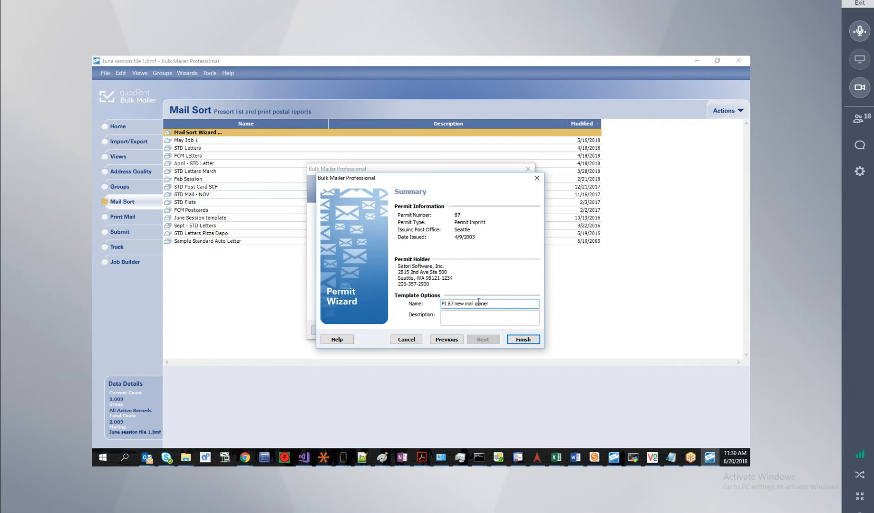
left_click(522, 339)
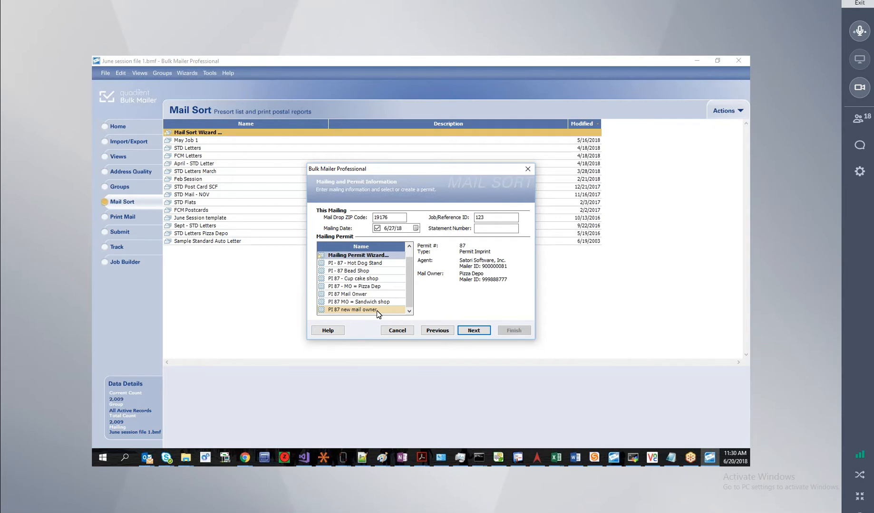
Delete the PI 87 new mail owner permit.
right_click(378, 312)
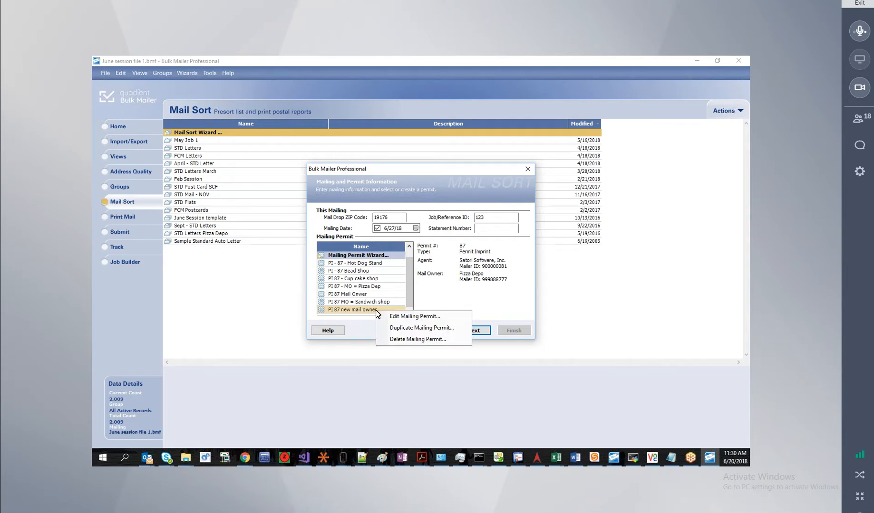
left_click(417, 339)
left_click(456, 297)
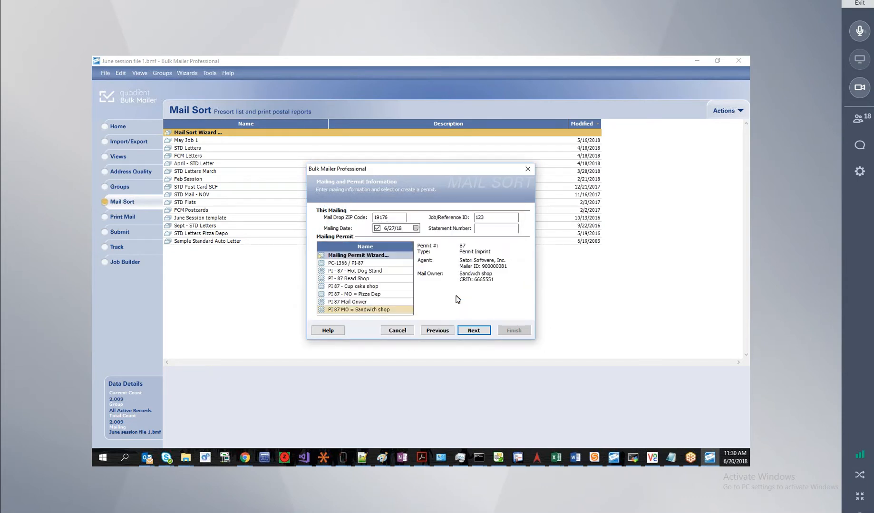
Look over the Cup cake shop and Hot Dog Stand permits, then cancel the mail sort wizard.
left_click(395, 287)
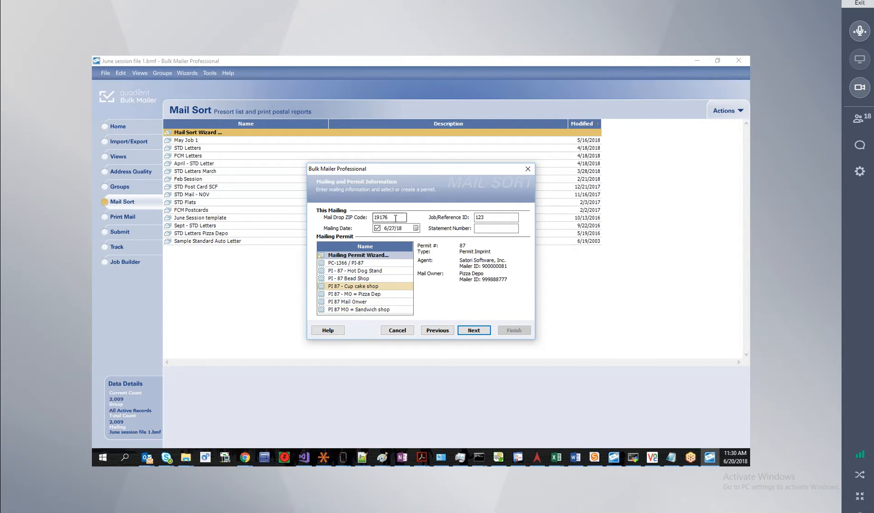
left_click(379, 272)
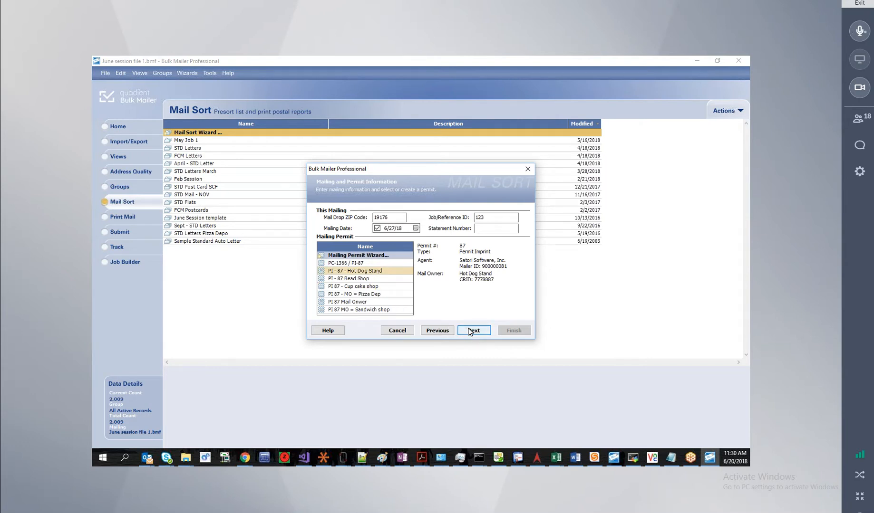
left_click(400, 327)
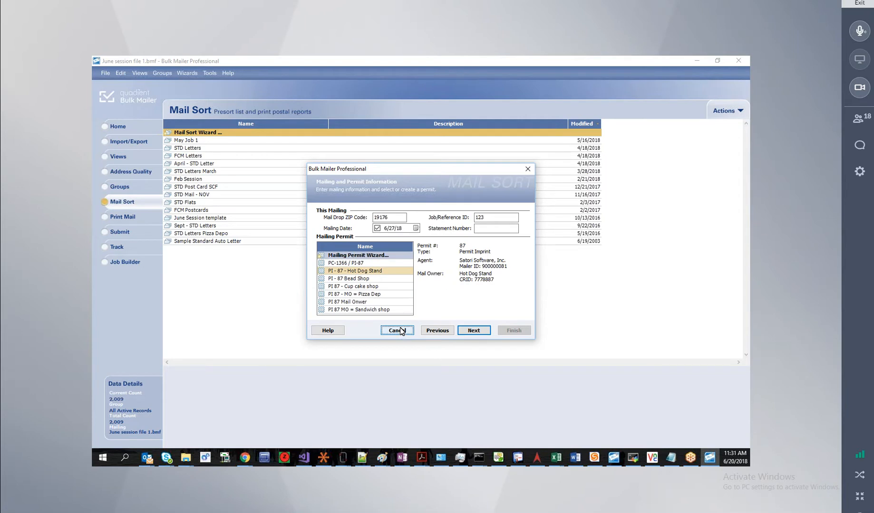
Restart the Mail Sort Wizard, keep the earlier pages, and pick 27 in the Mailing Date calendar.
double_click(203, 135)
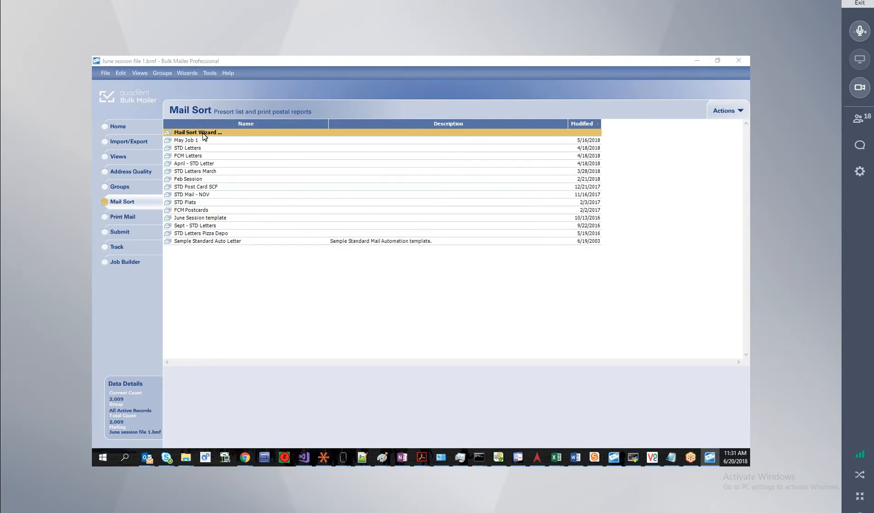
left_click(478, 332)
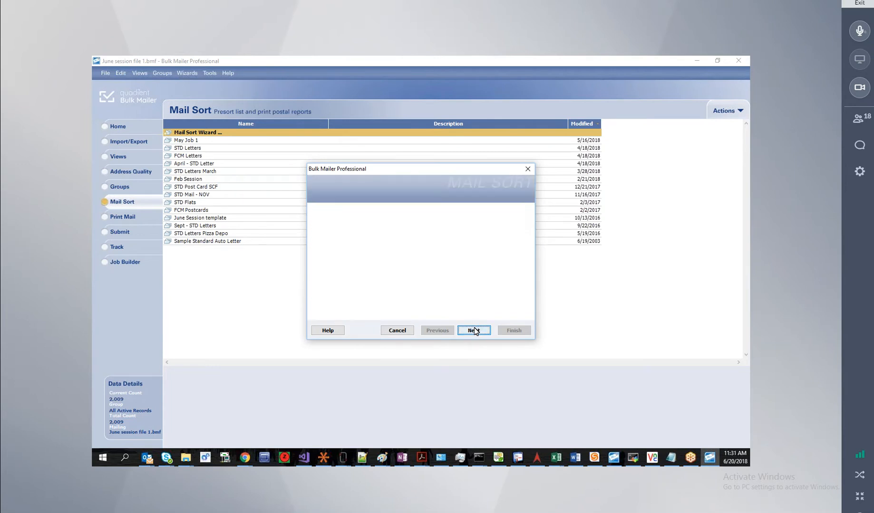
left_click(473, 331)
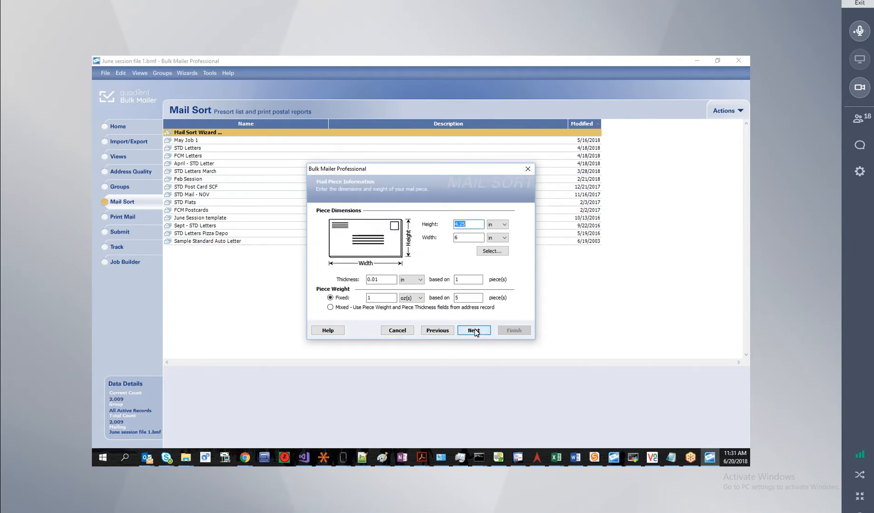
left_click(475, 331)
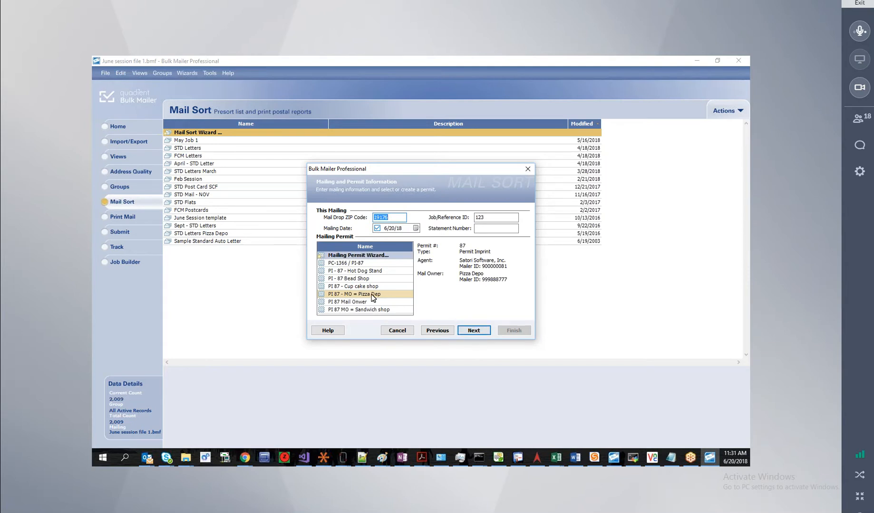
left_click(416, 229)
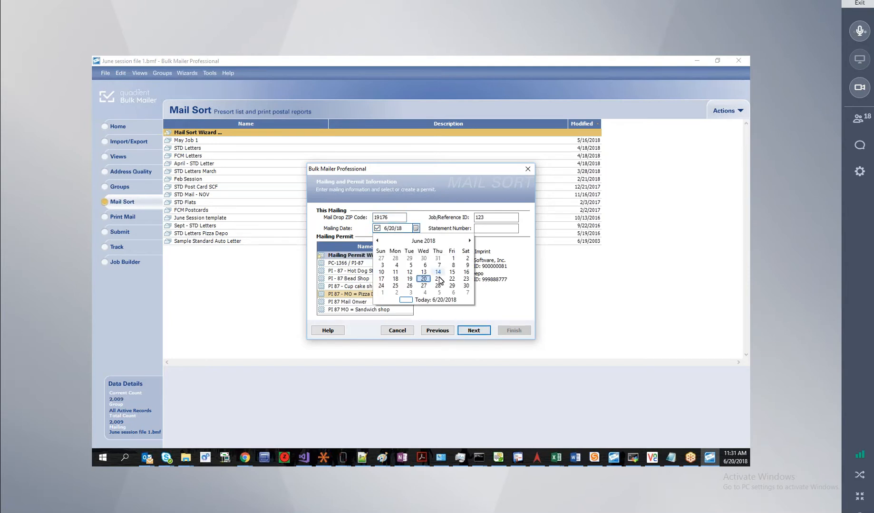
left_click(424, 285)
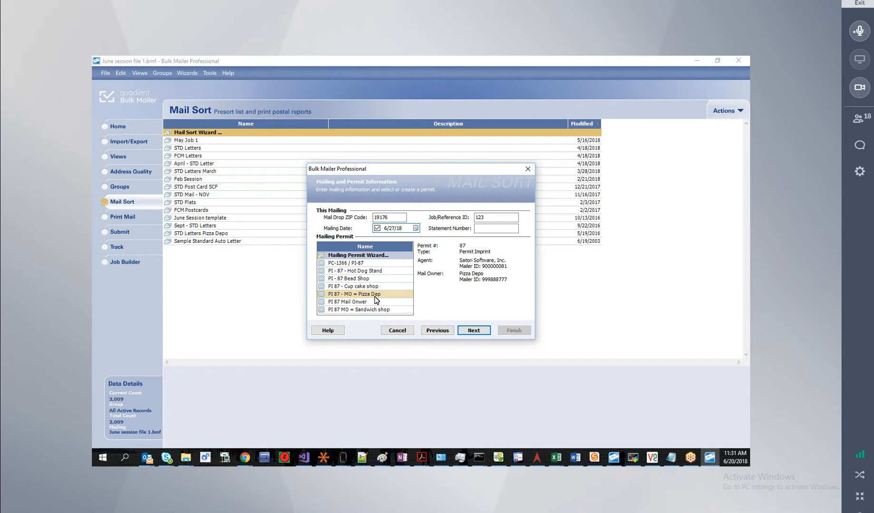
Accept the Mailing and Permit and the Mail.dat pages to reach Sorting Preparation.
left_click(471, 333)
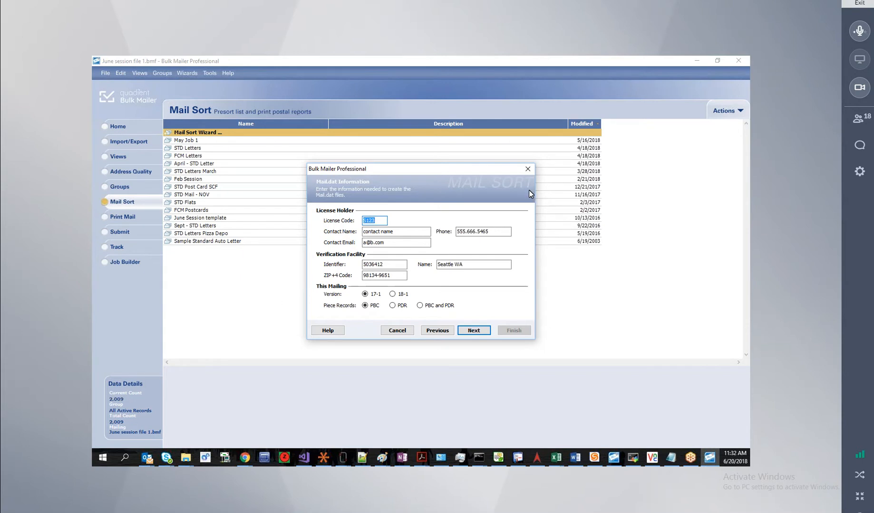
left_click(473, 331)
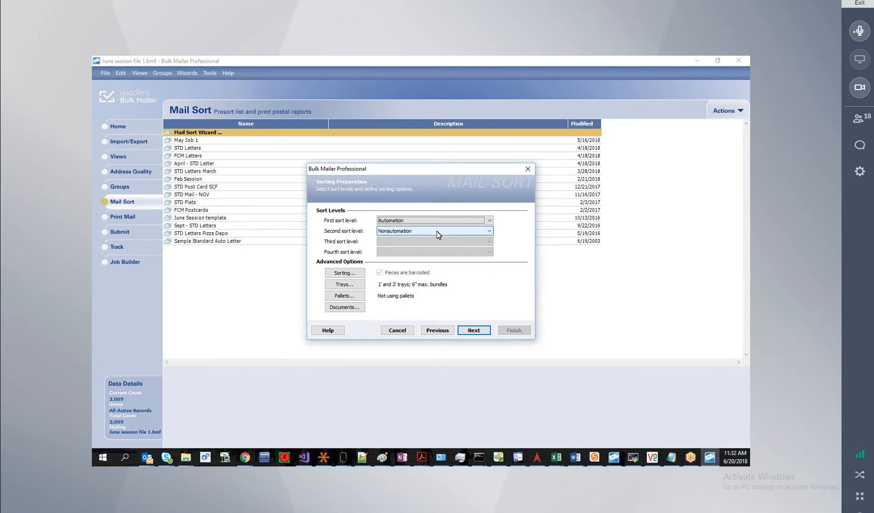
left_click(445, 221)
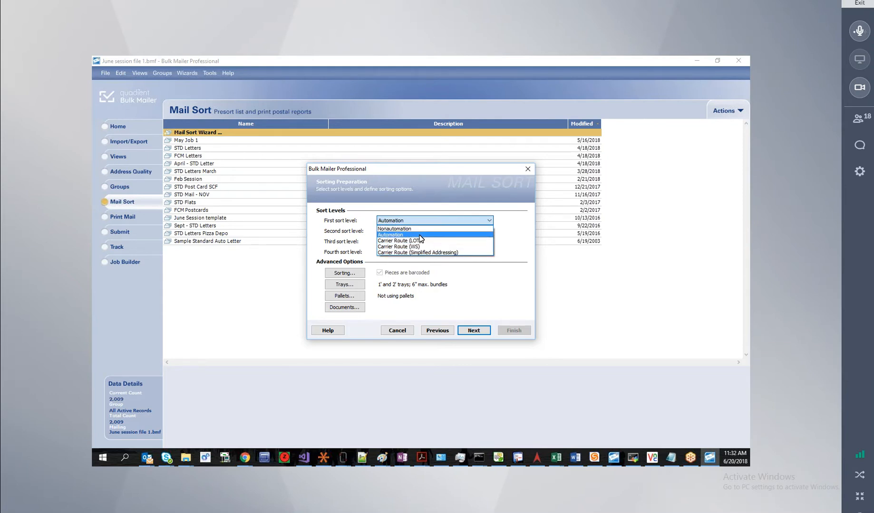
left_click(419, 234)
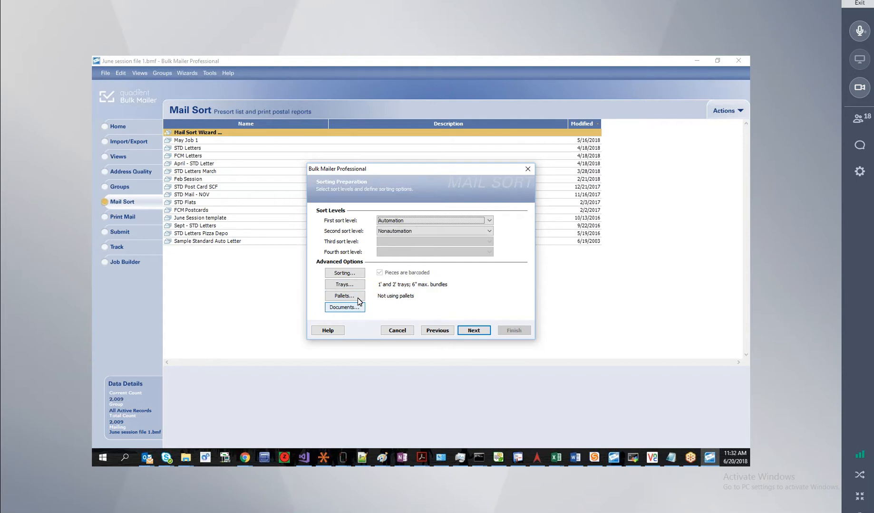
left_click(353, 274)
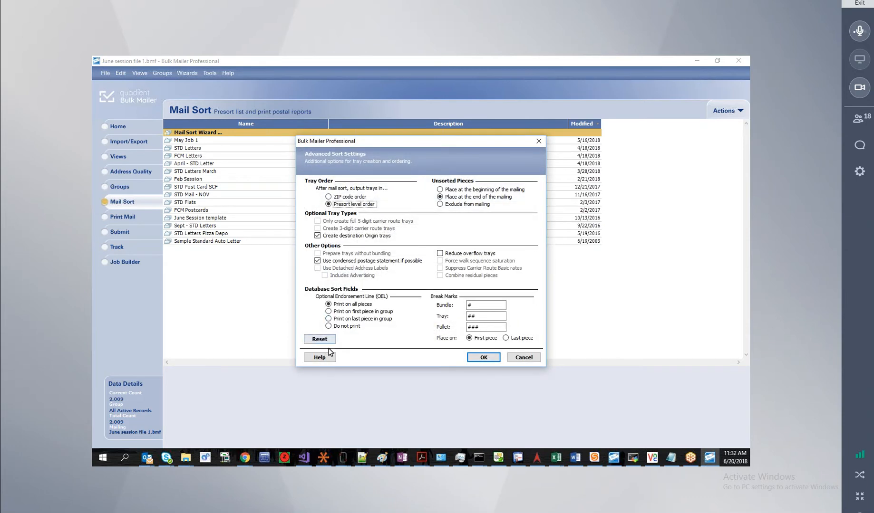
left_click(327, 357)
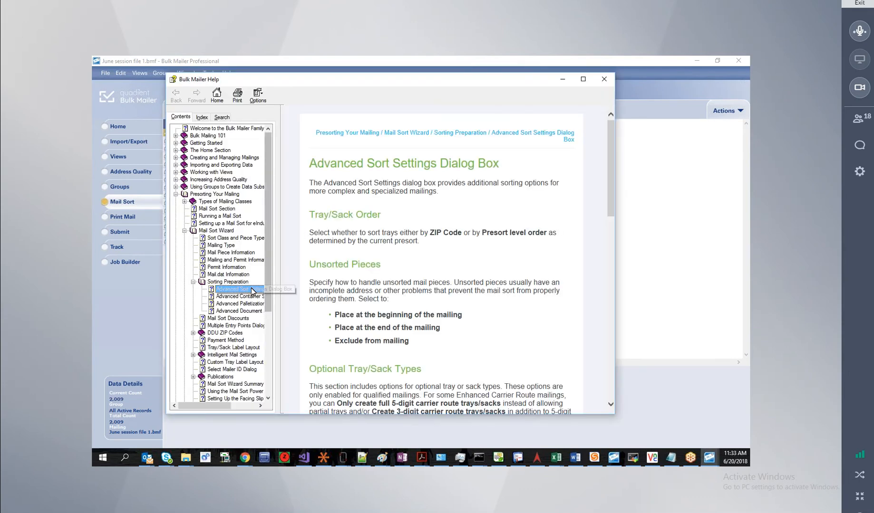
left_click(243, 292)
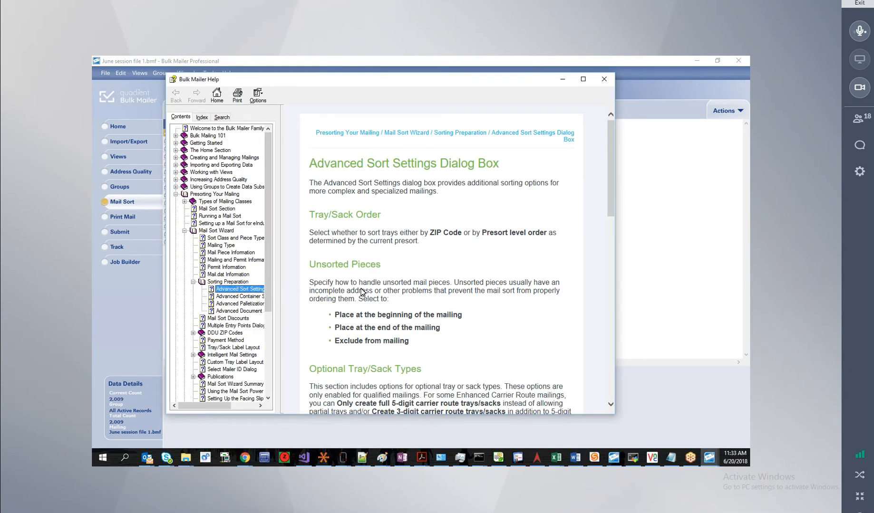
scroll(370, 341, "down", 1)
scroll(369, 340, "up", 1)
left_click(604, 79)
left_click(483, 358)
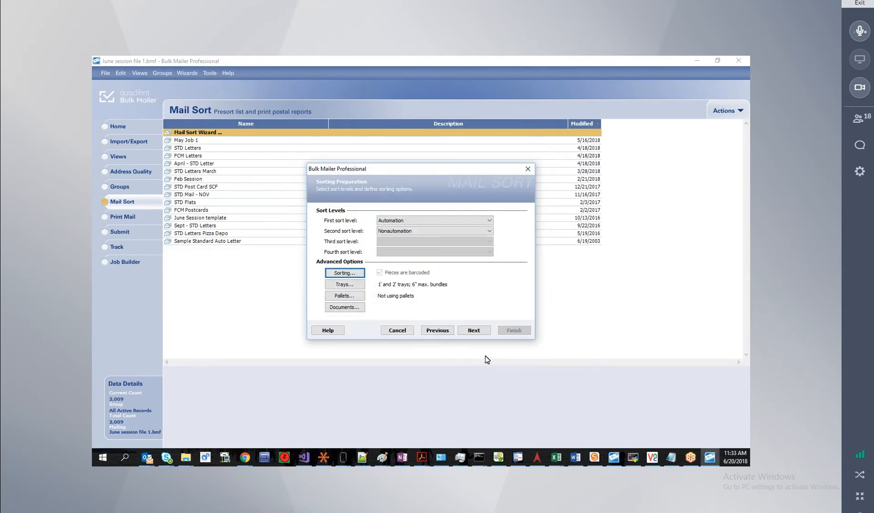
Leave IMb Tracing off on Intelligent Mail Settings and continue to Mail Sort Discounts.
left_click(475, 331)
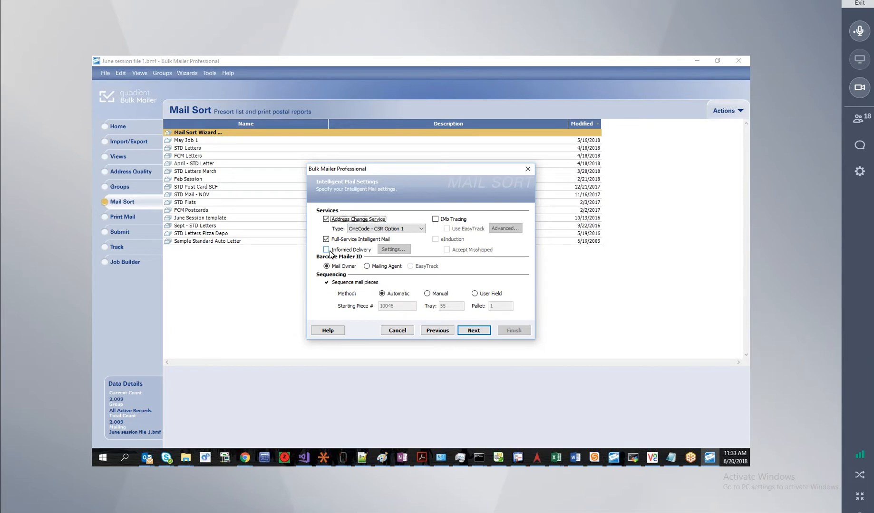
left_click(435, 219)
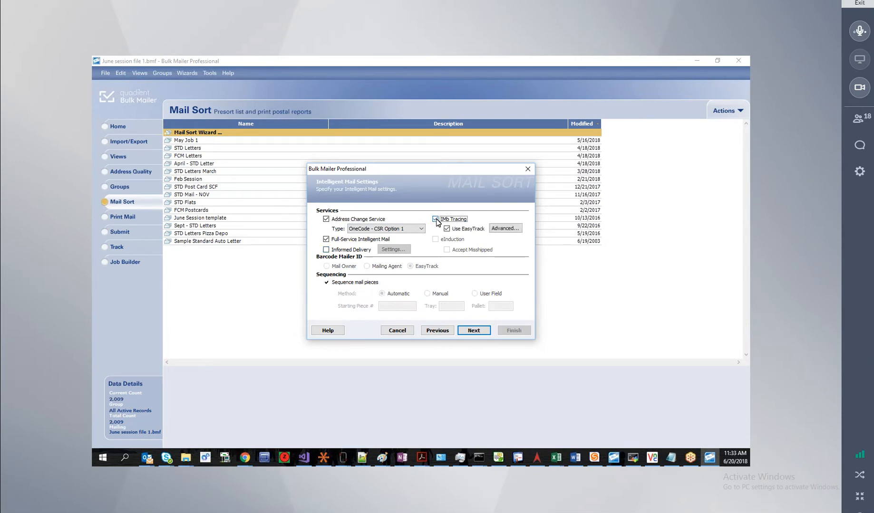
left_click(435, 220)
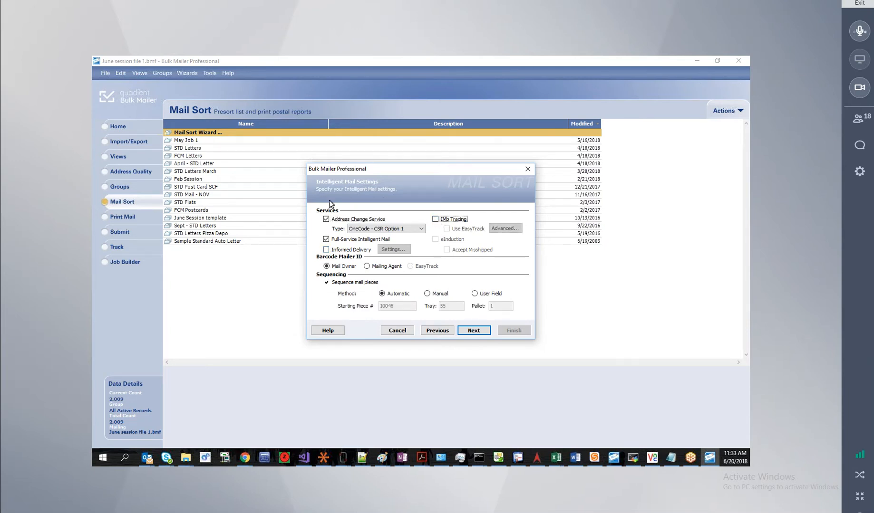
key("super+c")
left_click(470, 331)
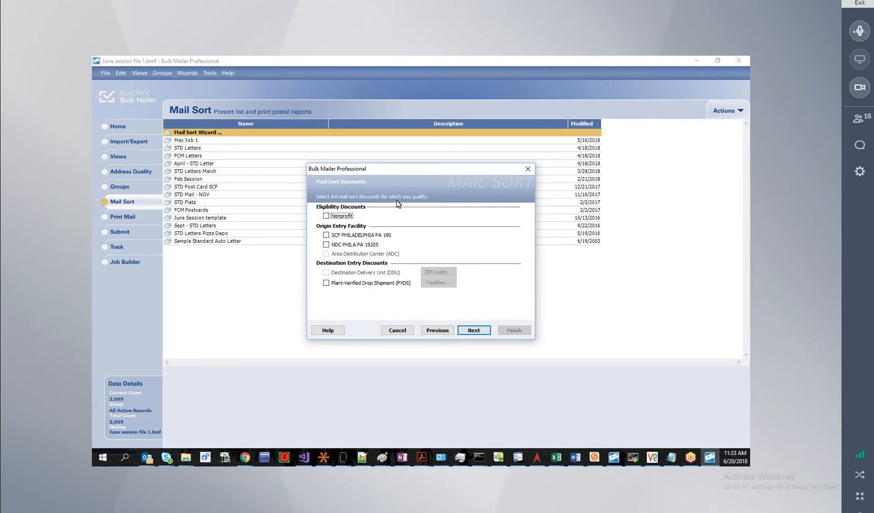
Claim the SCF PHILADELPHIA PA 190 origin entry discount and go on to Tray Label Layout.
left_click(327, 235)
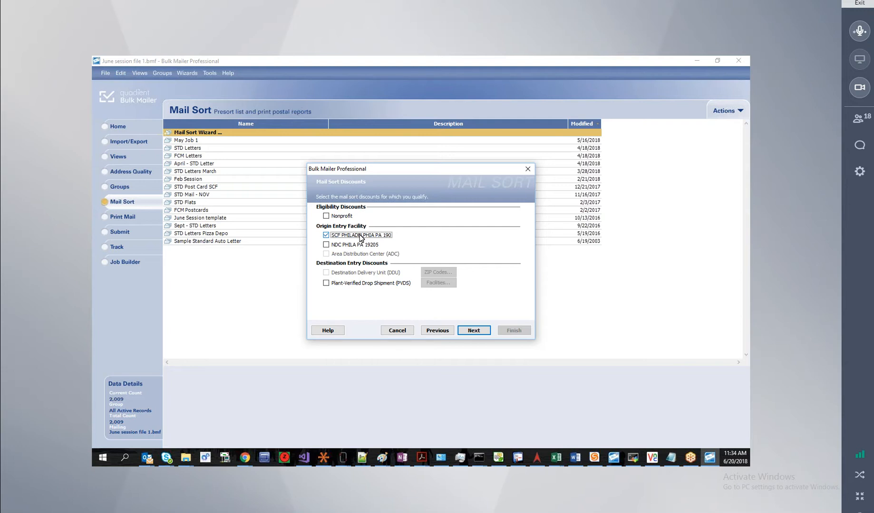
left_click(473, 332)
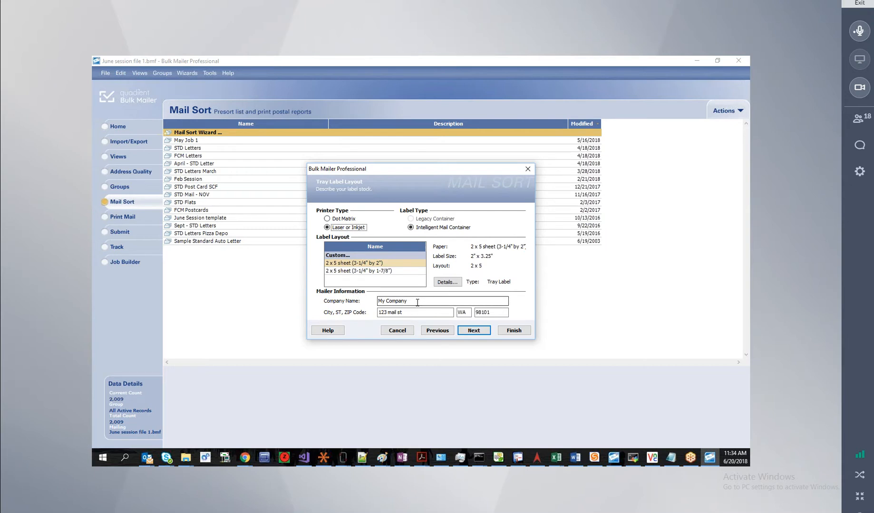
Check the tray label's Company Name text and advance to the Summary page.
left_click_drag(416, 302, 369, 300)
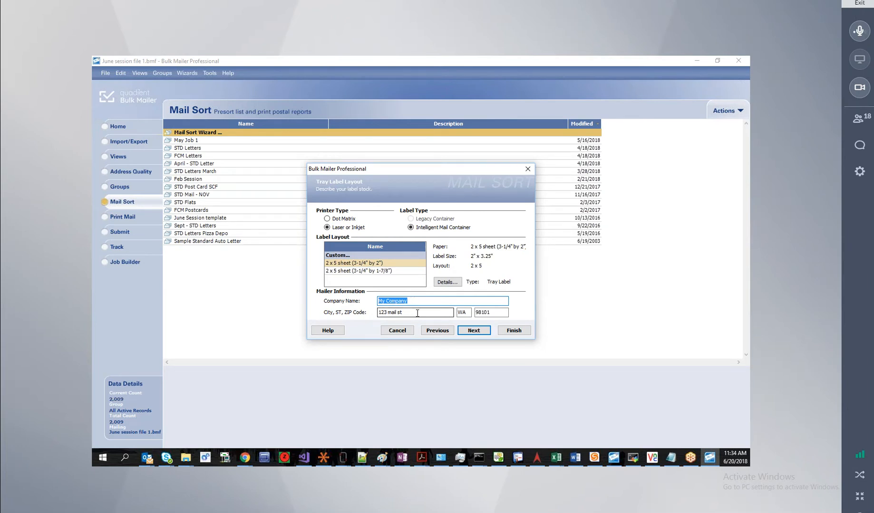
left_click(478, 330)
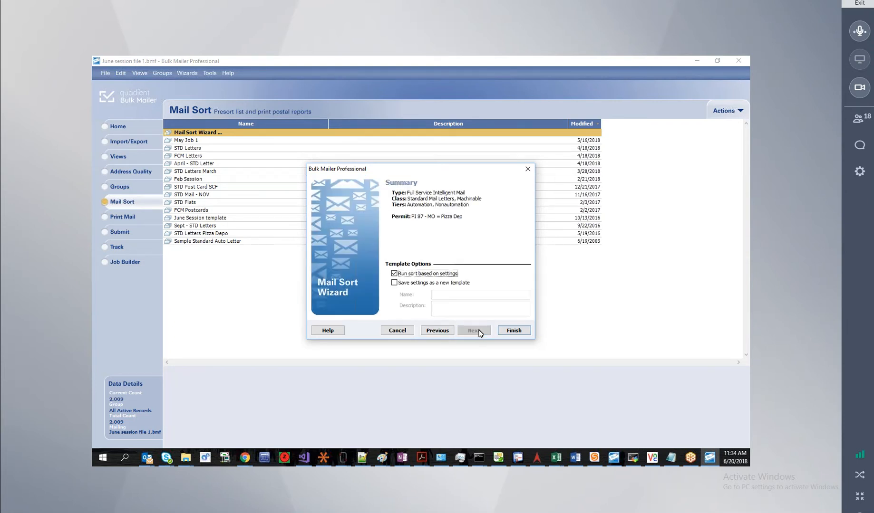
Save the sort settings as new template 'June 1 st', described 'ACS option 1', and run the sort.
left_click(394, 283)
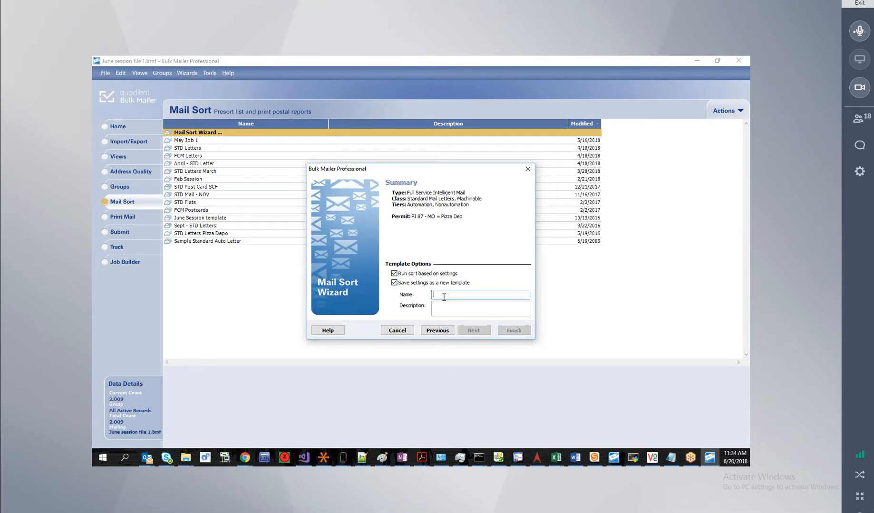
type("June 1 sty")
key("BackSpace")
type("t")
left_click(440, 309)
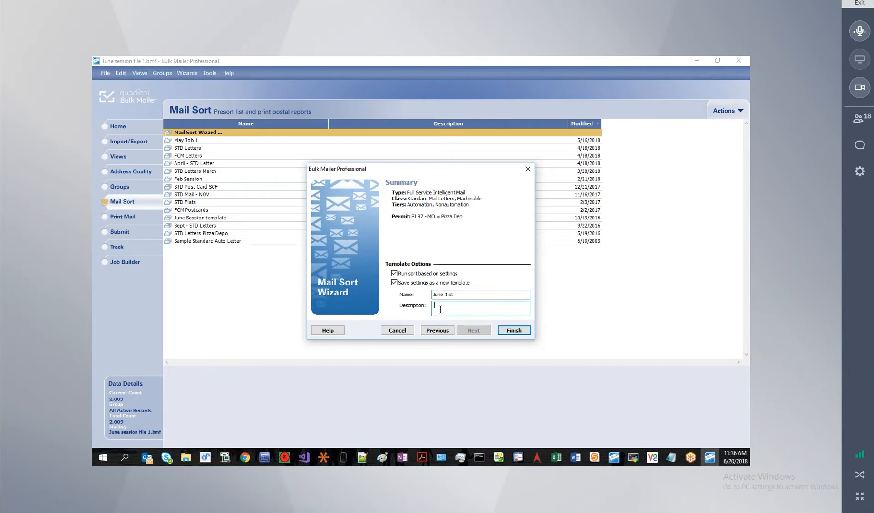
type("ACS option 1")
left_click(514, 330)
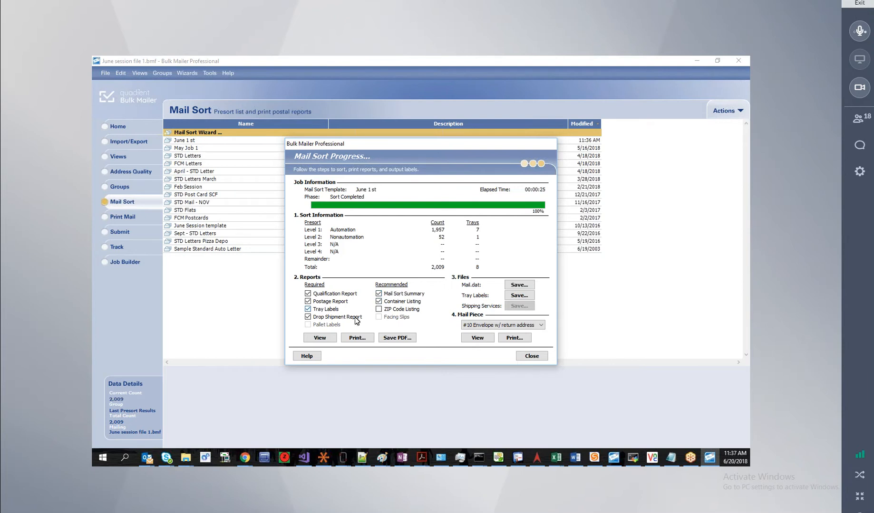
Preview the checked reports from the completed sort.
left_click(327, 332)
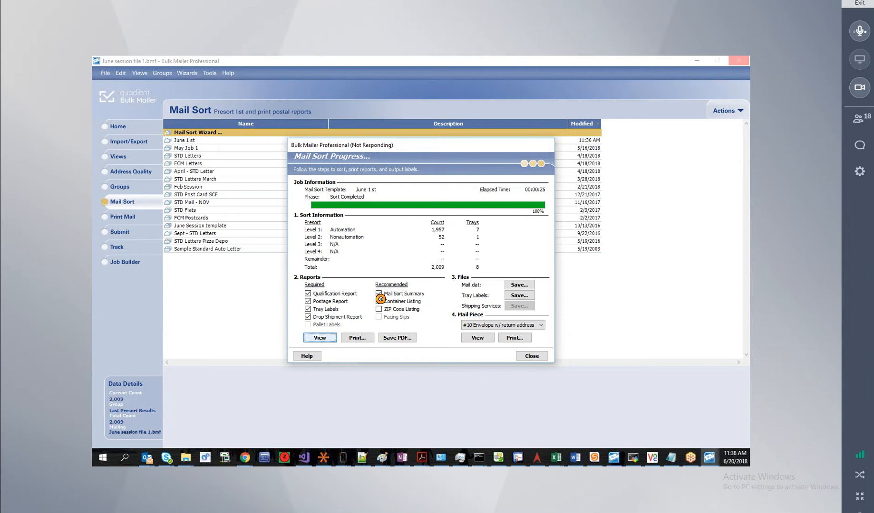
Maximize the report preview and read from the Mail Sort Summary through the postage statement.
left_click(380, 300)
left_click(320, 338)
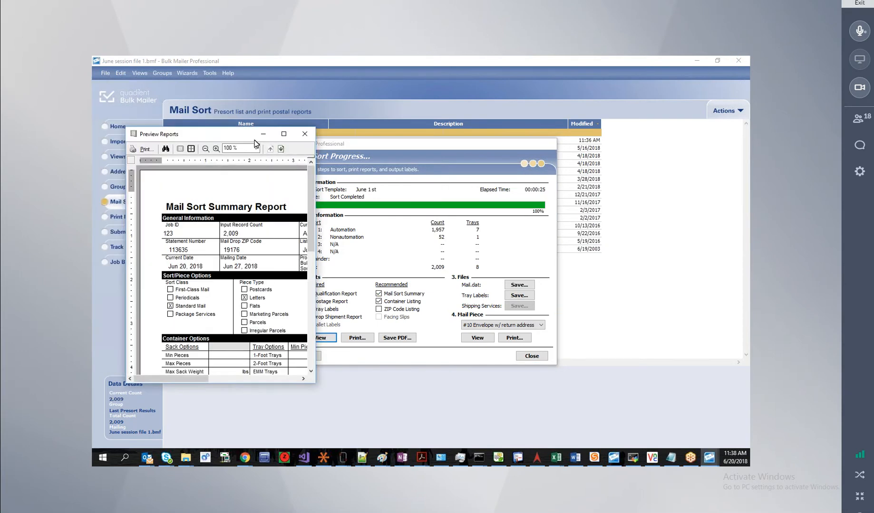
left_click_drag(223, 135, 378, 55)
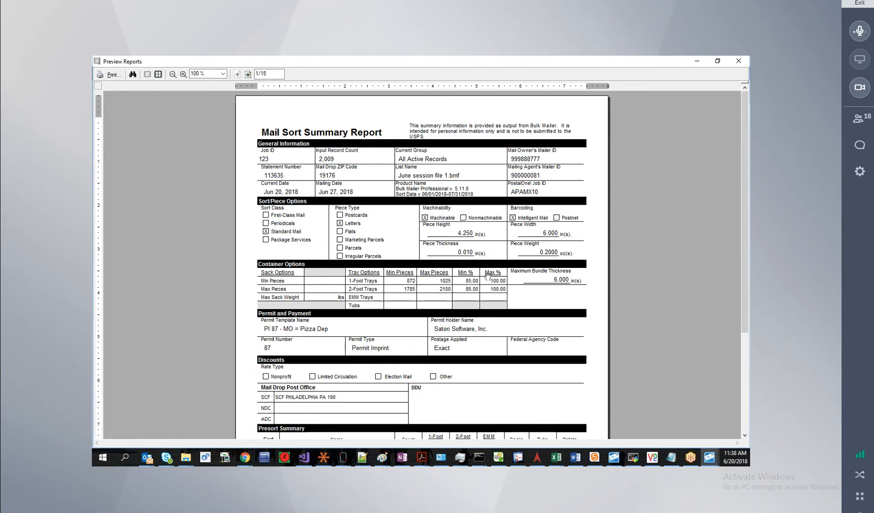
scroll(456, 280, "down", 2)
scroll(455, 281, "down", 3)
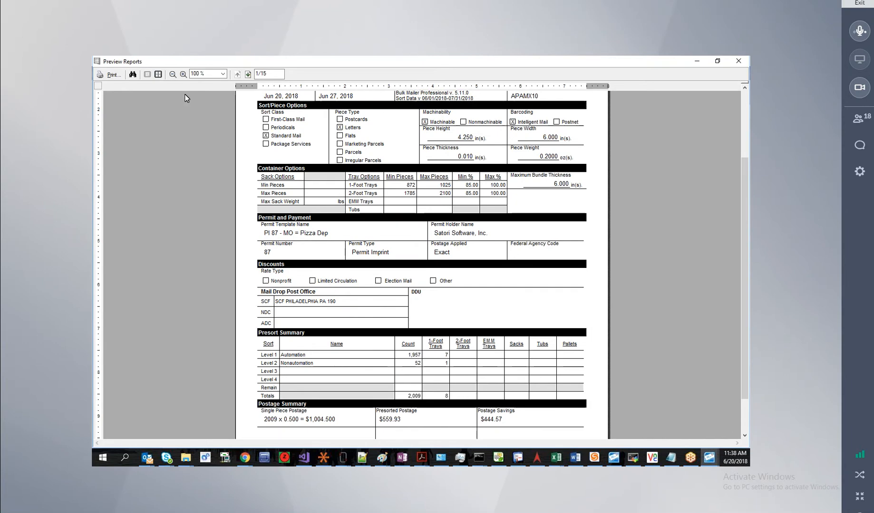
left_click(247, 74)
scroll(365, 274, "down", 5)
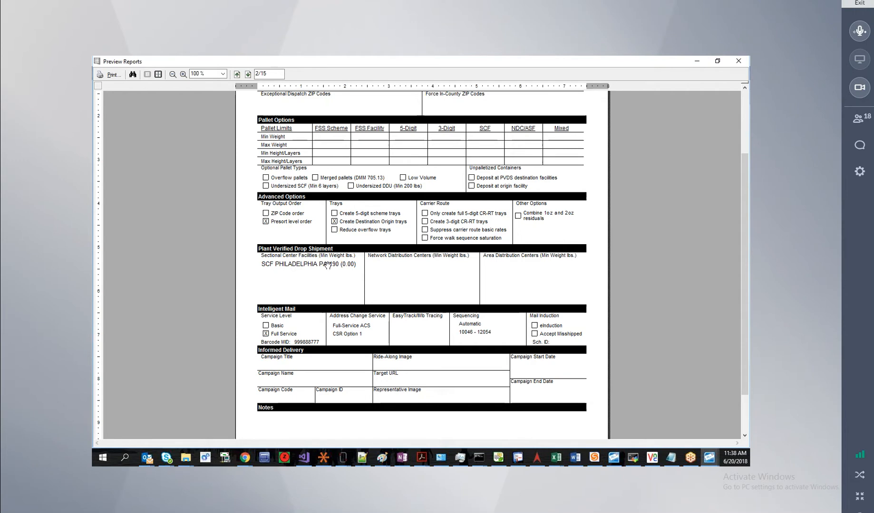
scroll(338, 256, "up", 2)
scroll(338, 257, "up", 2)
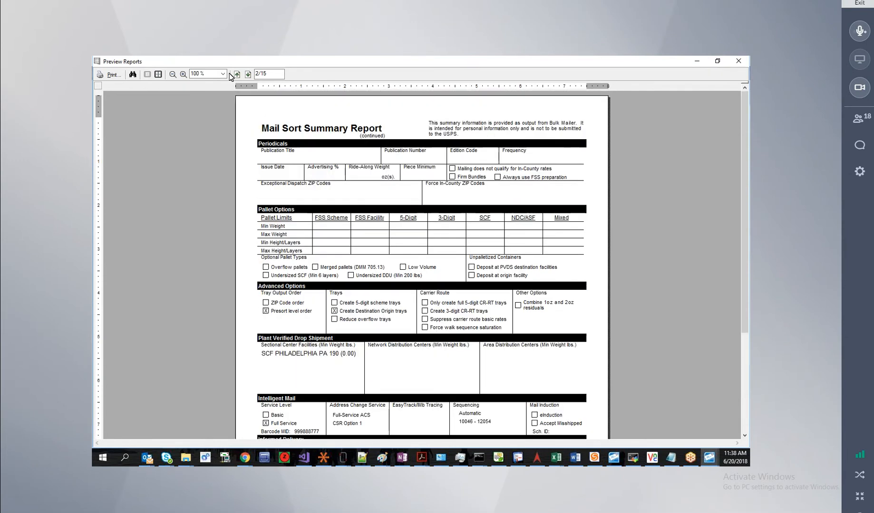
left_click(248, 73)
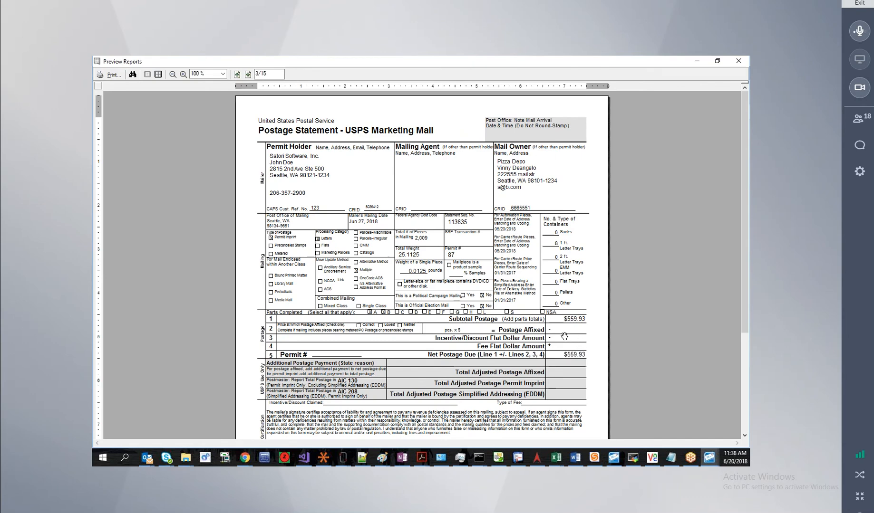
scroll(563, 333, "down", 1)
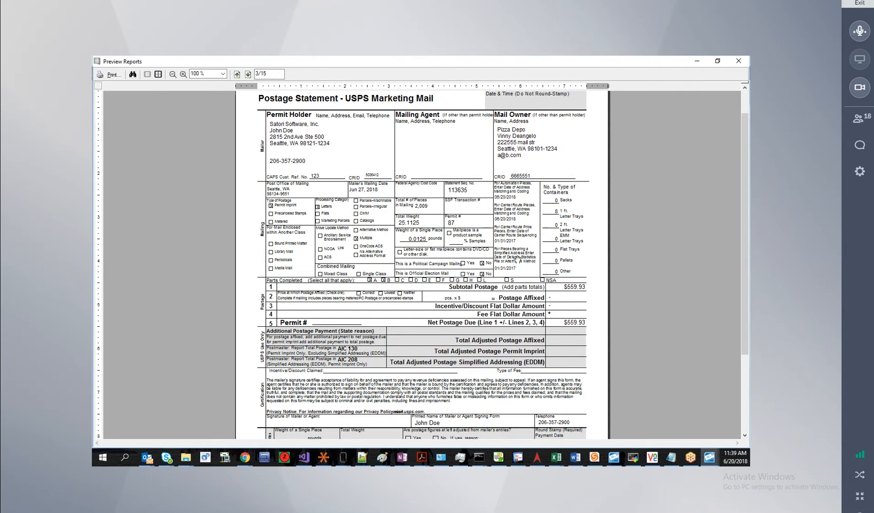
scroll(451, 214, "up", 1)
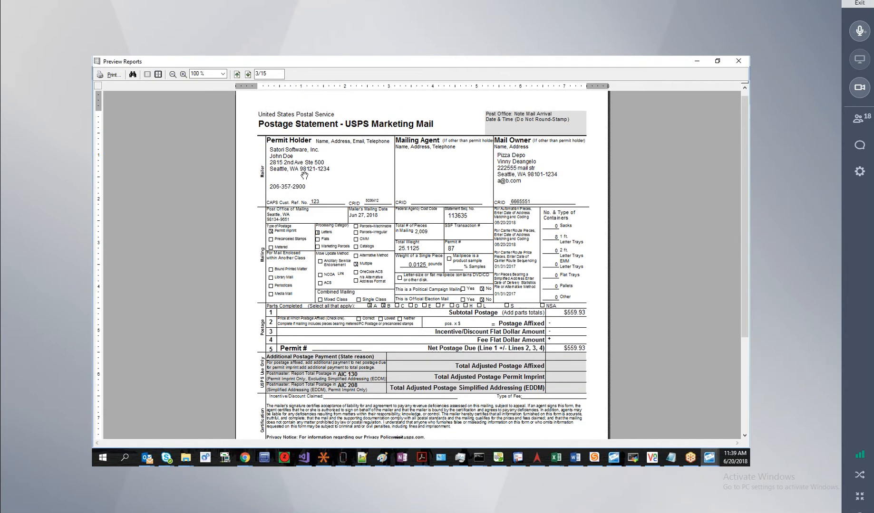
Page through the remaining reports to the final tray labels page, then close the preview.
left_click(248, 74)
left_click(248, 75)
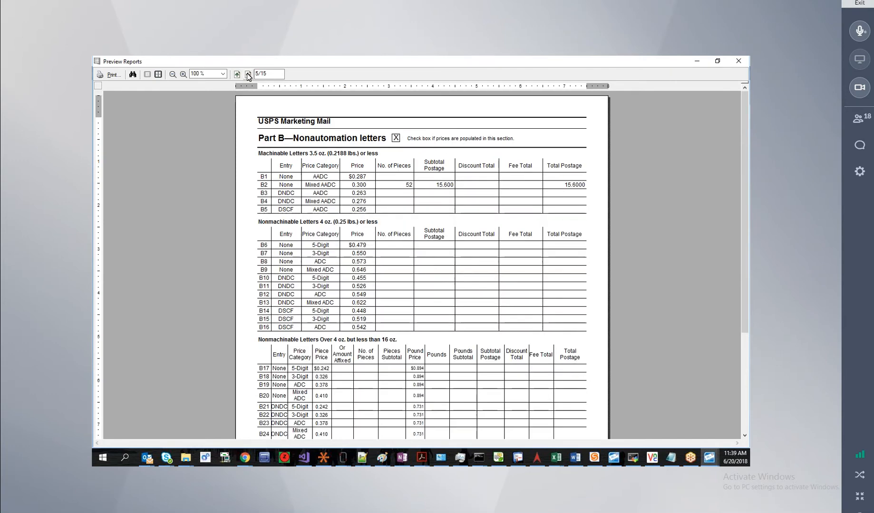
left_click(248, 74)
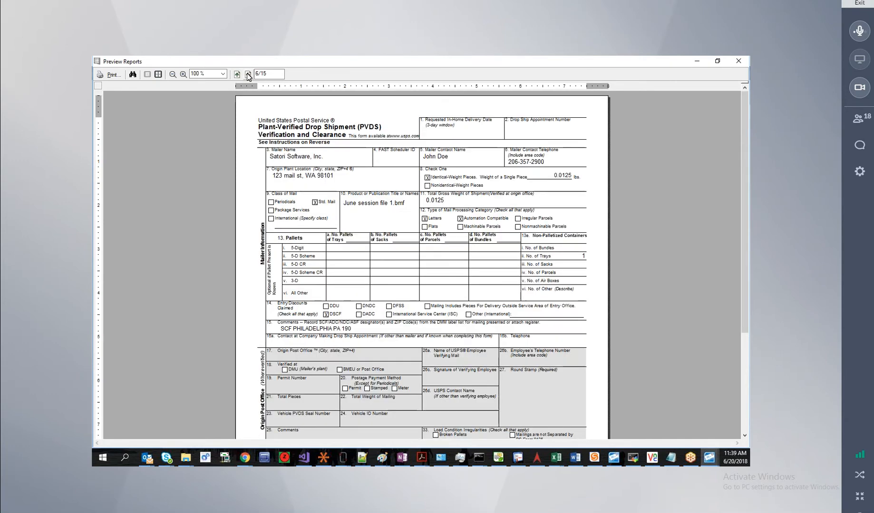
left_click(248, 75)
left_click(248, 75)
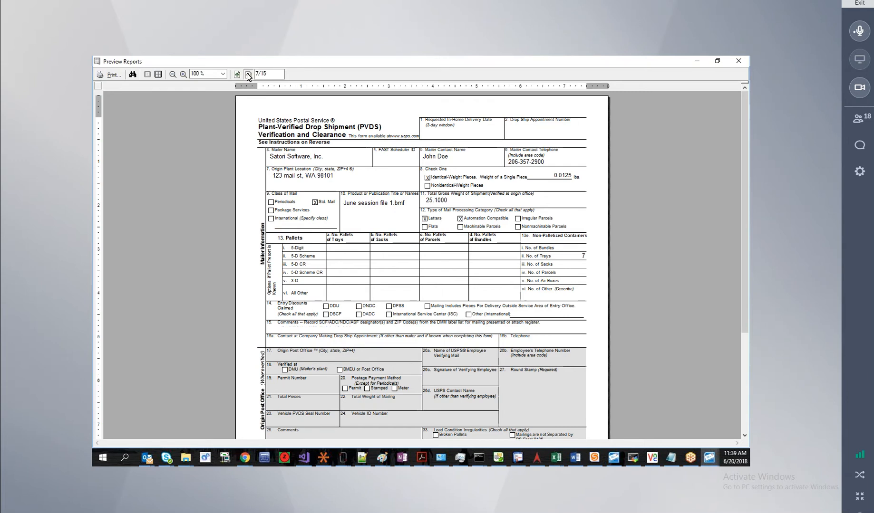
left_click(248, 75)
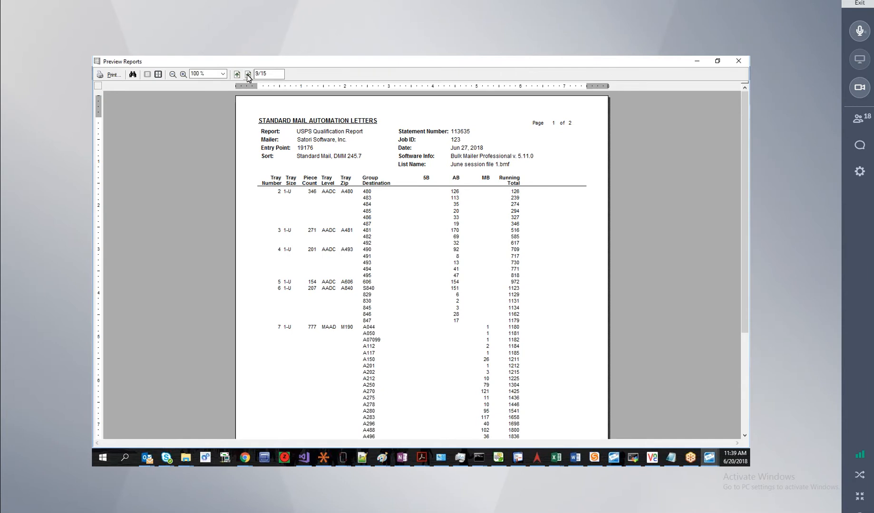
scroll(401, 294, "down", 1)
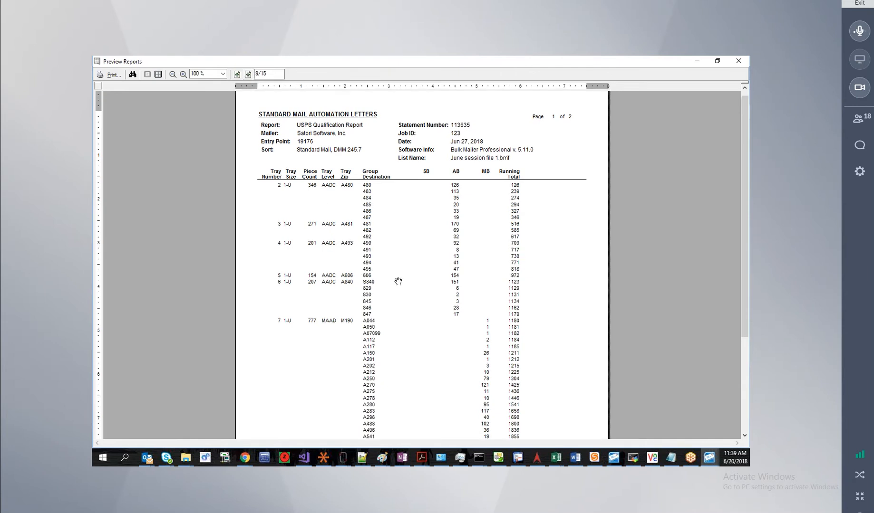
left_click(248, 74)
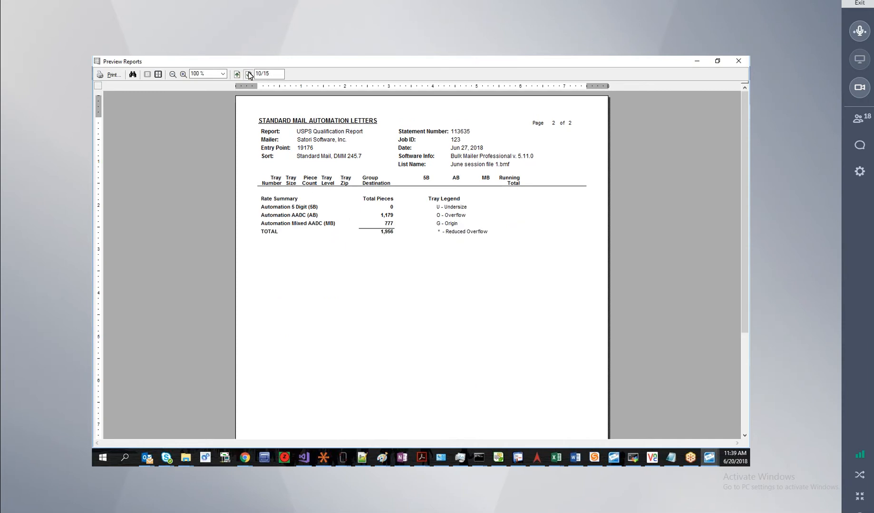
left_click(248, 74)
left_click(248, 75)
left_click(249, 75)
left_click(248, 75)
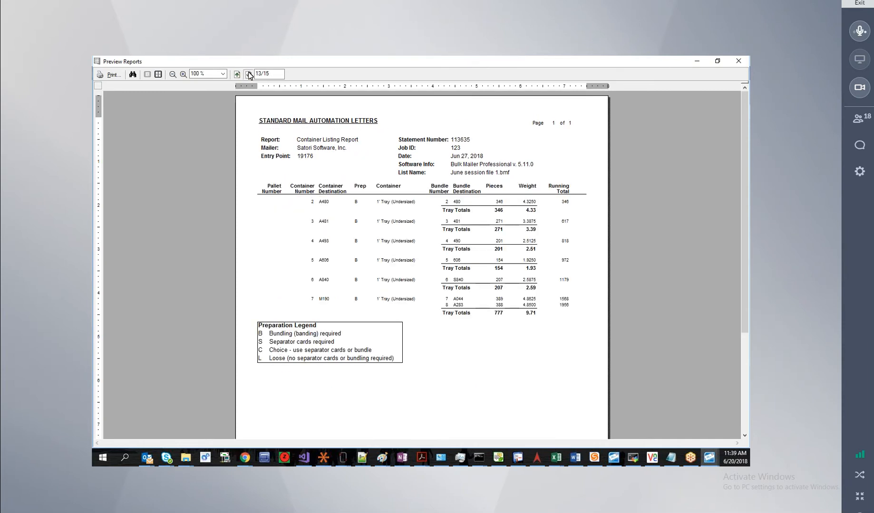
left_click(248, 74)
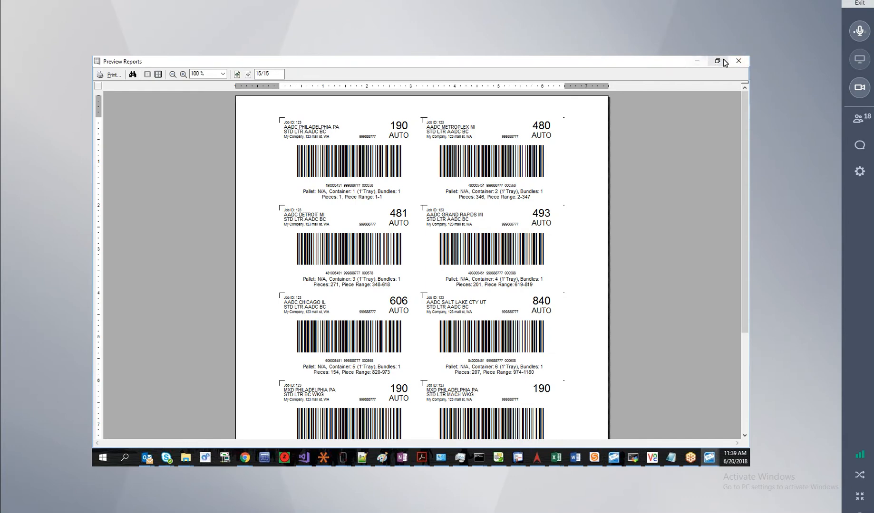
left_click(738, 62)
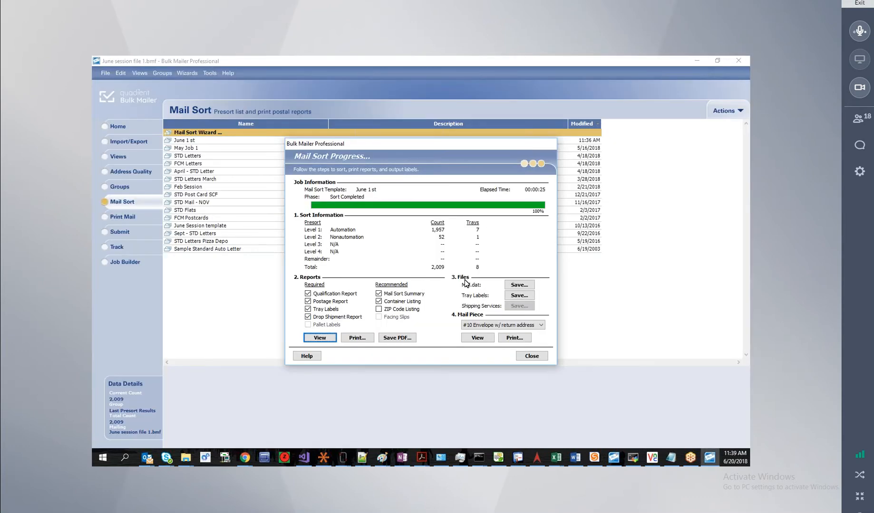
Save the Mail.dat files to C:\_MailDats and close the sort progress window.
left_click(513, 288)
left_click(456, 342)
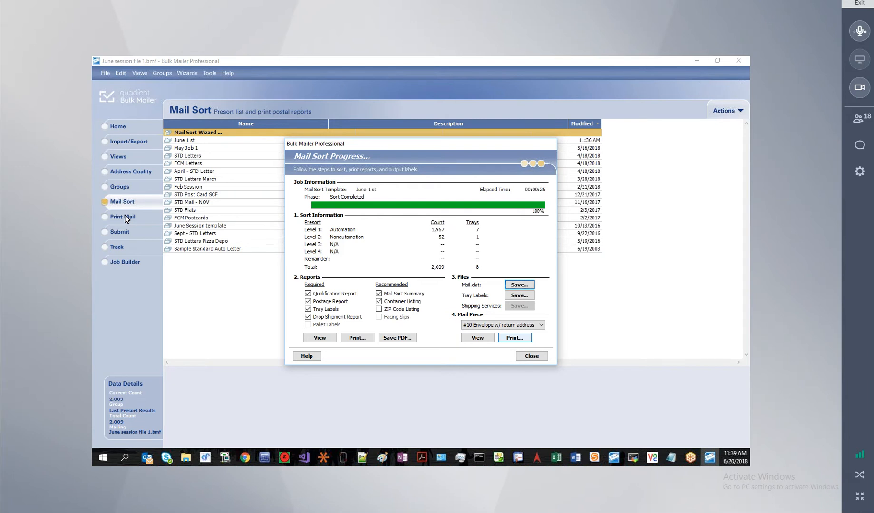
left_click(535, 357)
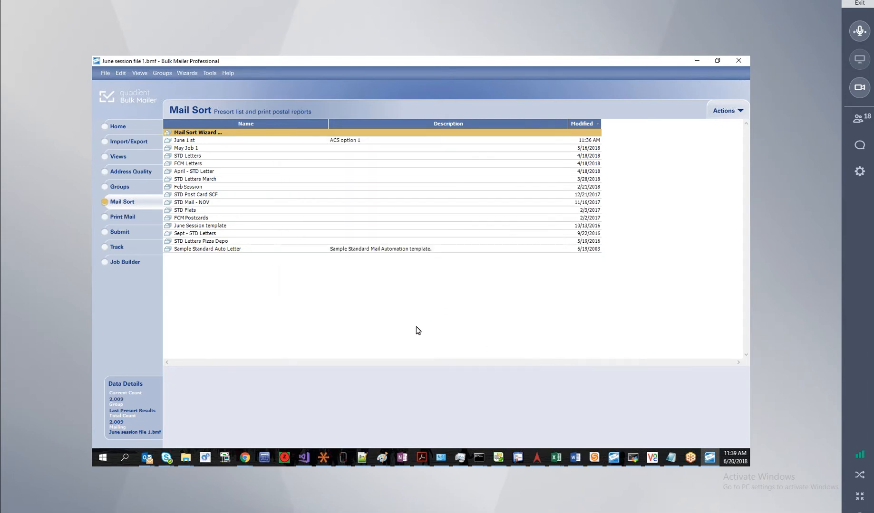
From the Home page, review the June 1st mail sort's reprint reports, then close them.
left_click(118, 126)
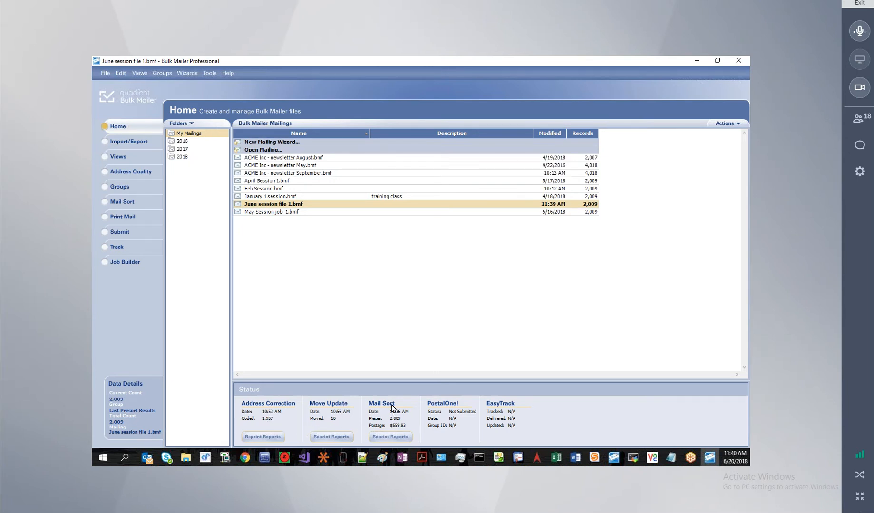
left_click(391, 437)
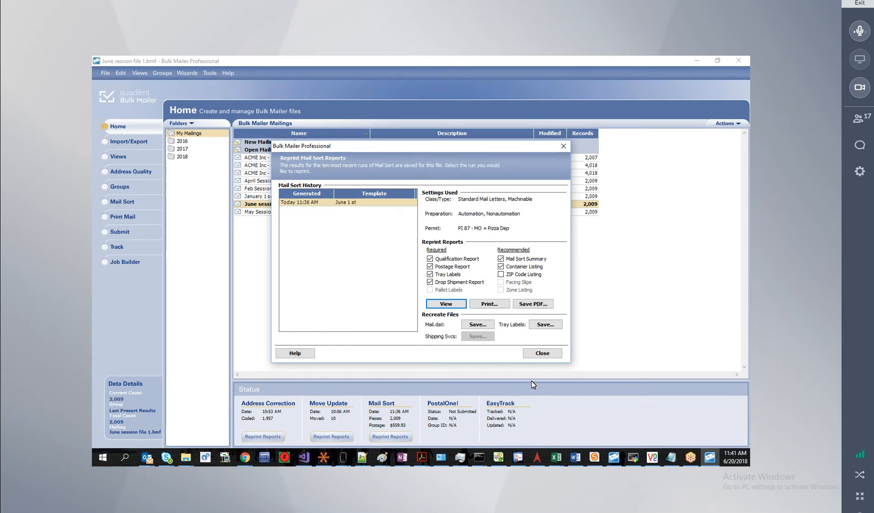
left_click(542, 352)
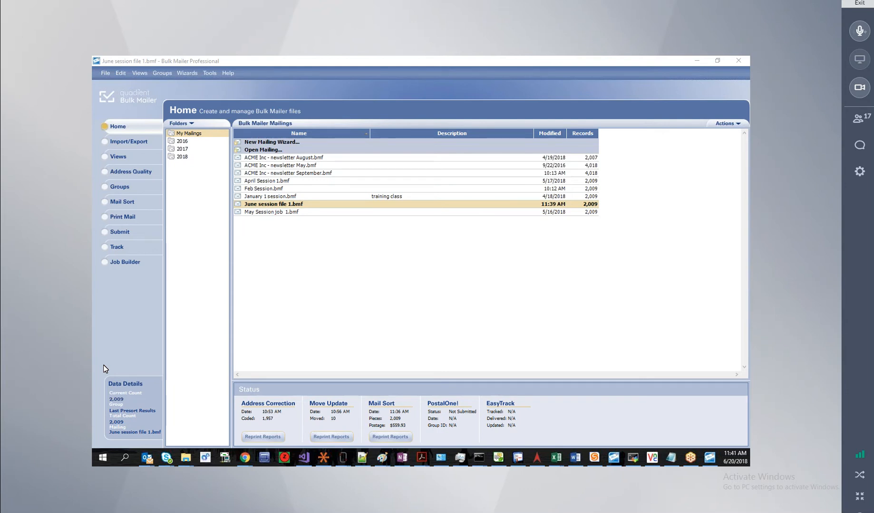
Select the J S DIRECT MARKETING GROUP record in the grid and open it in Detail view.
left_click(122, 157)
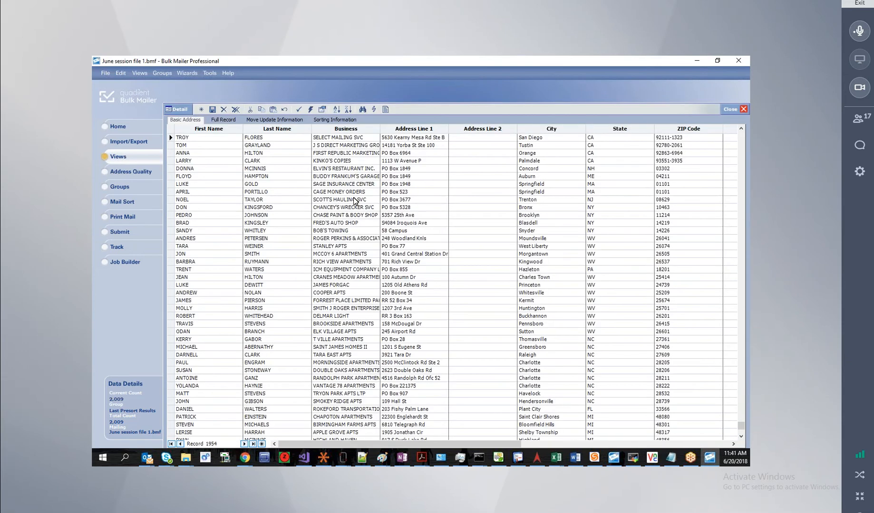
left_click(409, 138)
left_click(350, 139)
left_click(419, 147)
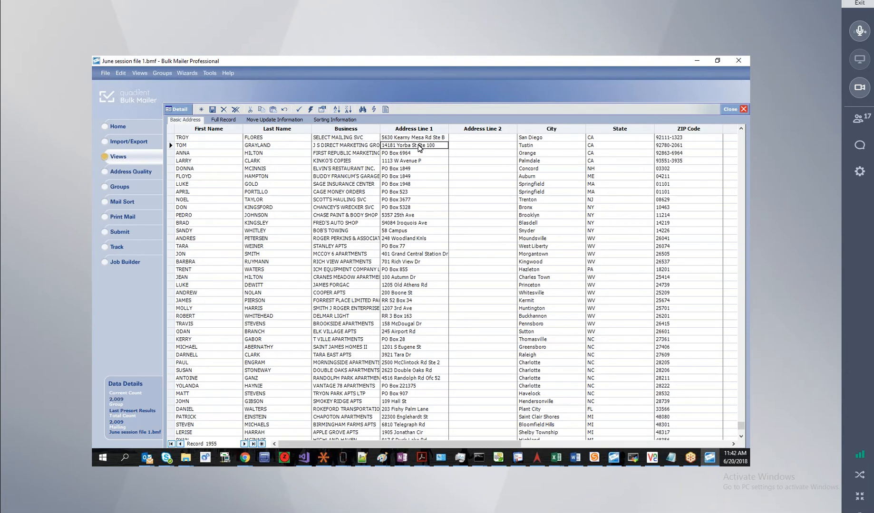
left_click(347, 148)
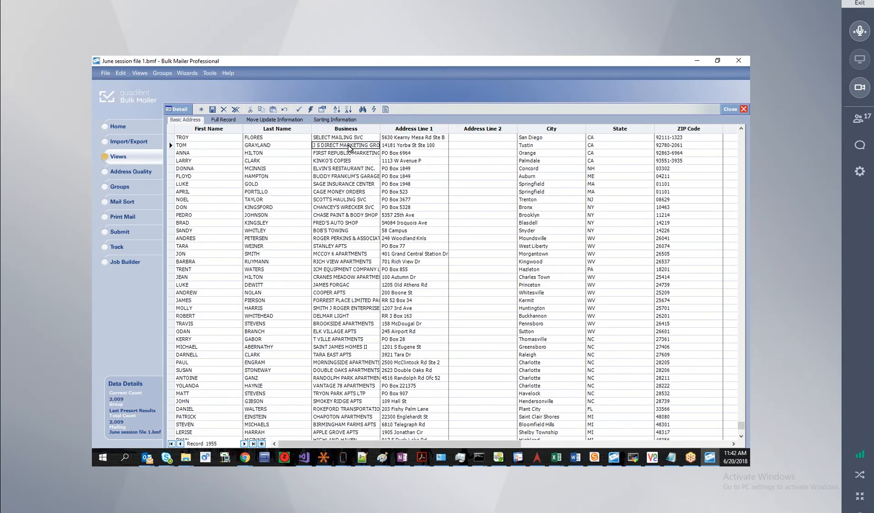
left_click(183, 111)
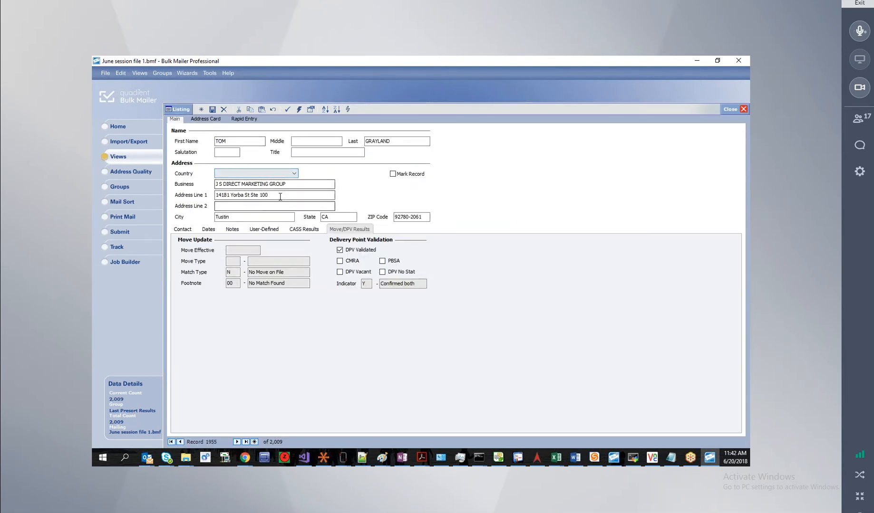
Remove 'Ste 100' from Address Line 1 and re-verify the address.
left_click(281, 196)
key("ctrl+shift+Left")
key("ctrl+shift+Left")
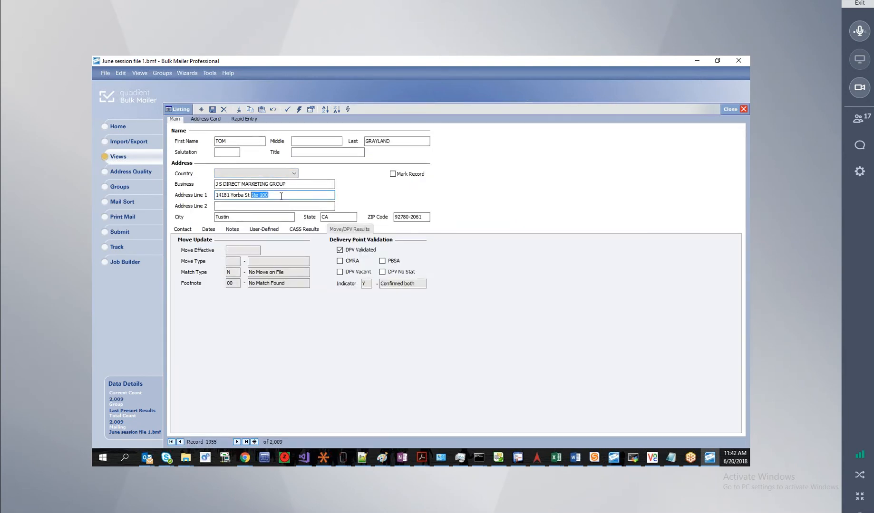
key("Delete")
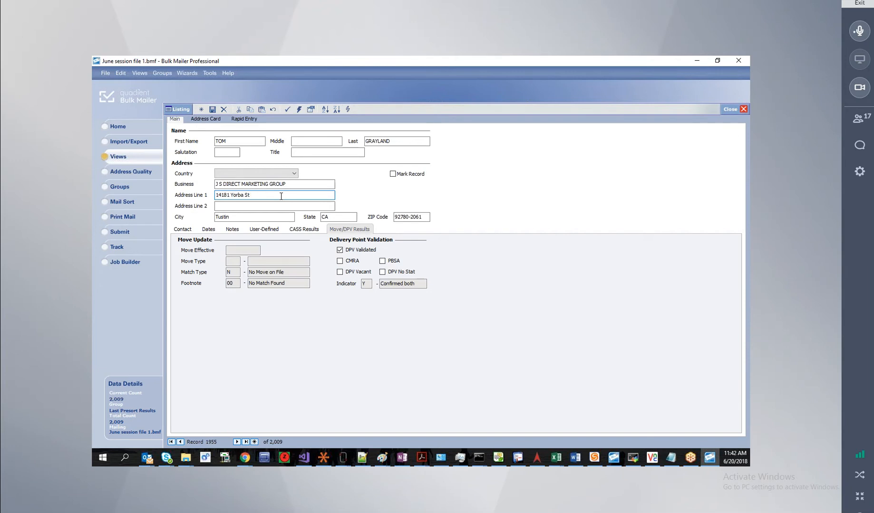
left_click(288, 110)
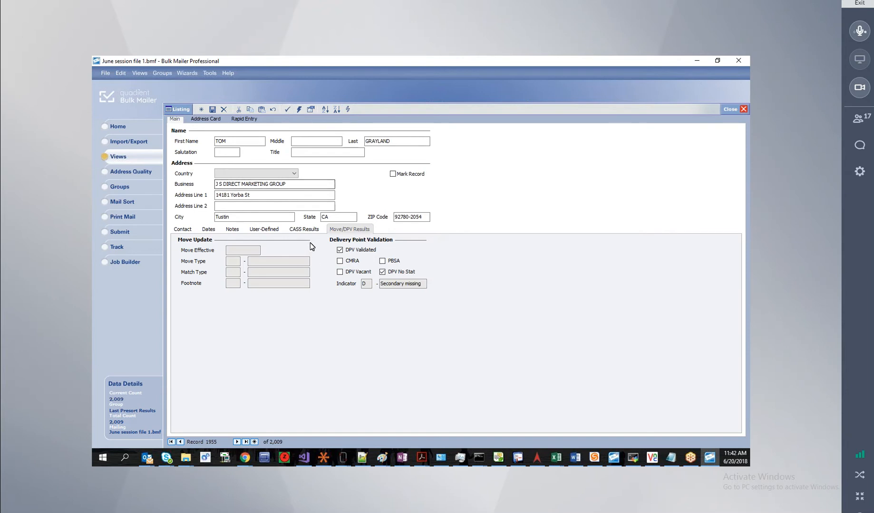
Check the record's CASS results showing error 93, then return to the record listing.
left_click(308, 229)
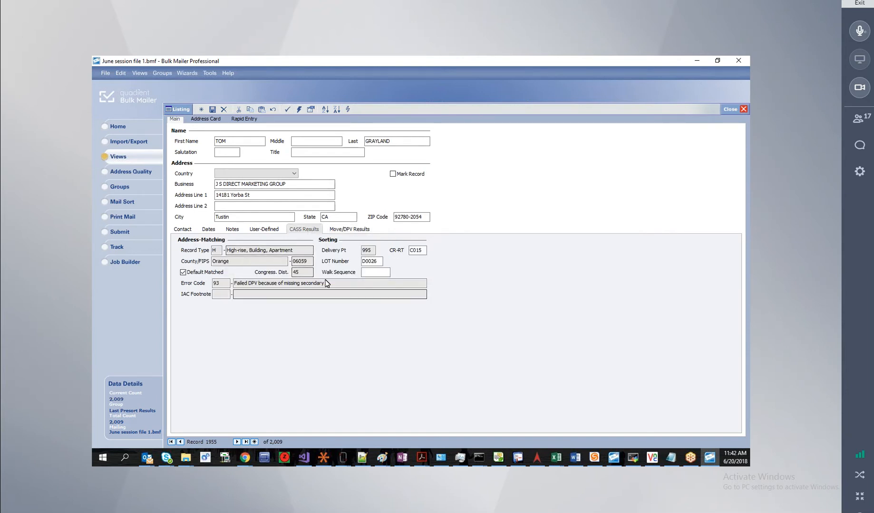
left_click(270, 194)
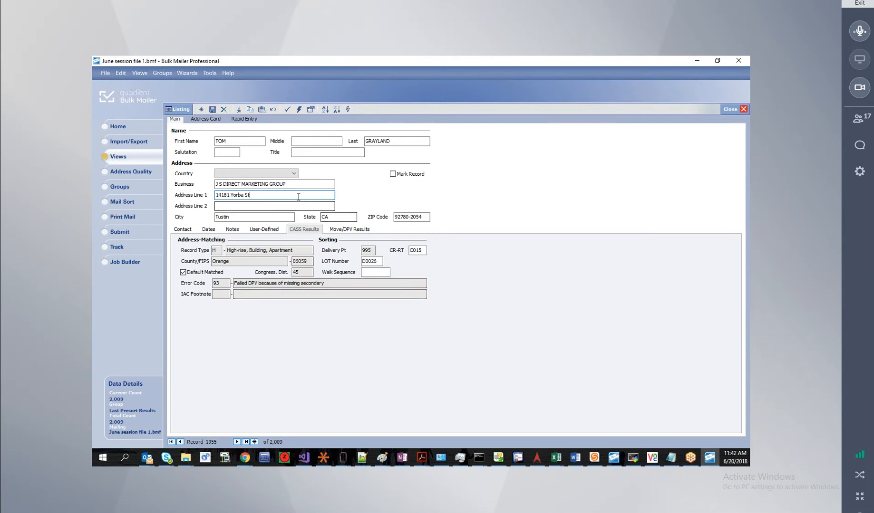
left_click_drag(263, 195, 201, 195)
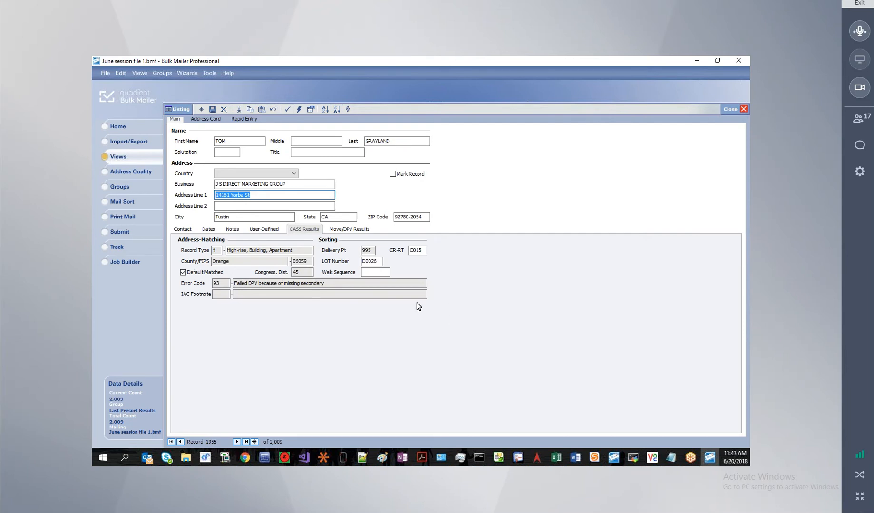
left_click(293, 184)
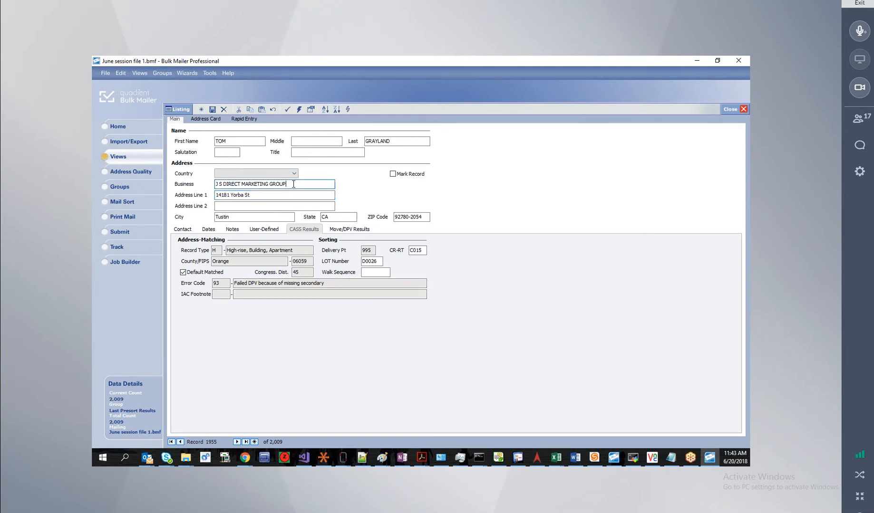
left_click(178, 109)
left_click_drag(374, 443, 623, 434)
scroll(640, 323, "down", 6)
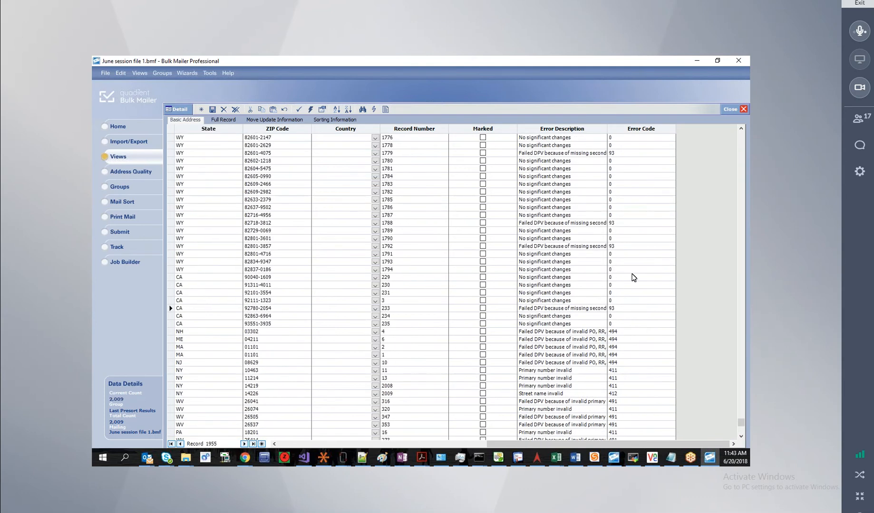
scroll(637, 276, "up", 15)
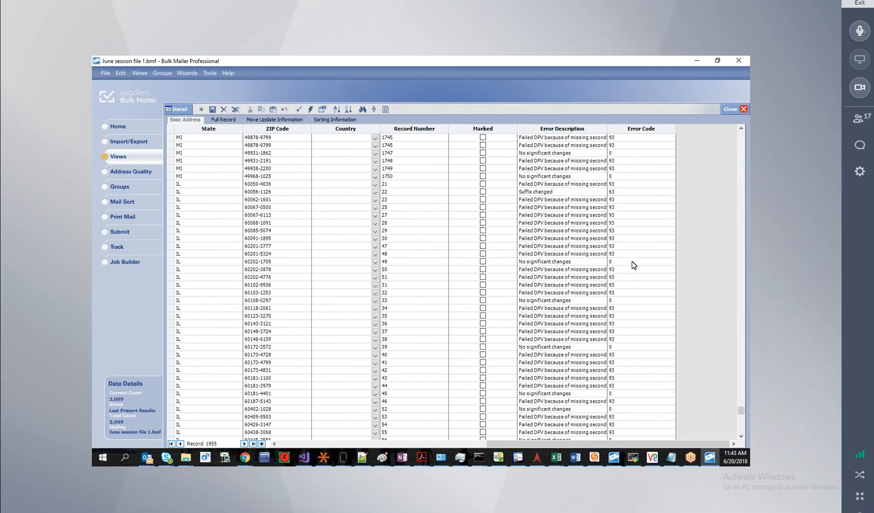
scroll(632, 267, "up", 15)
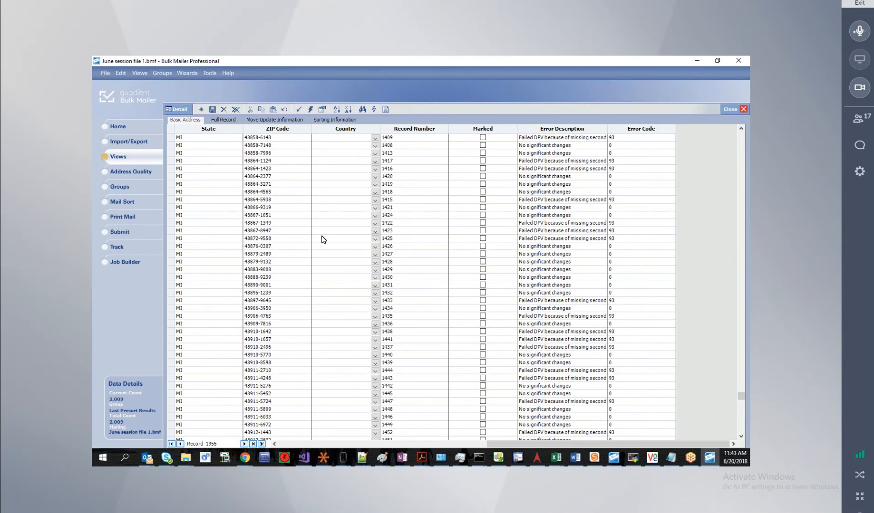
left_click(626, 200)
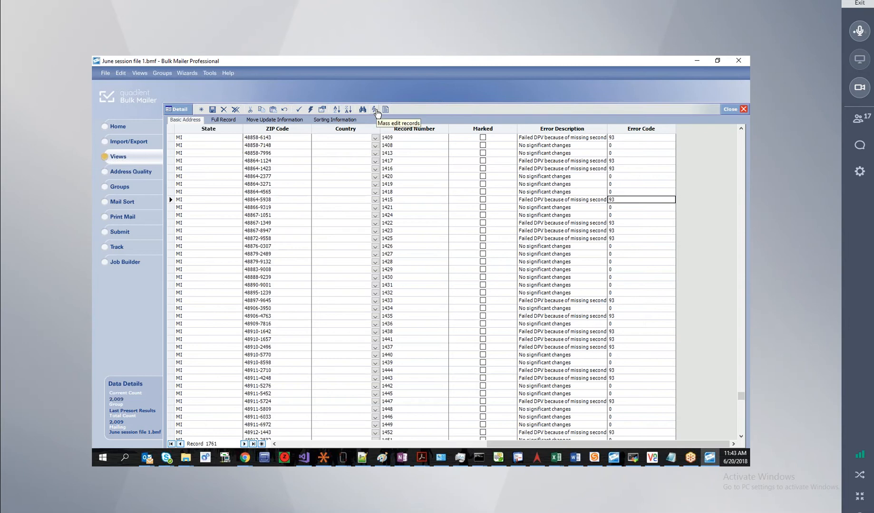
Mass-edit all 2,009 records to copy Address Line 1 into User Text 2.
left_click(376, 112)
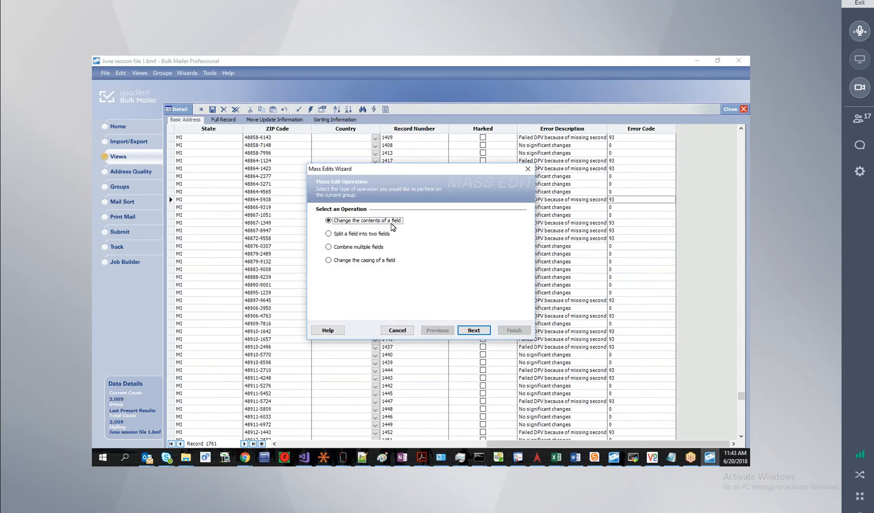
left_click(478, 333)
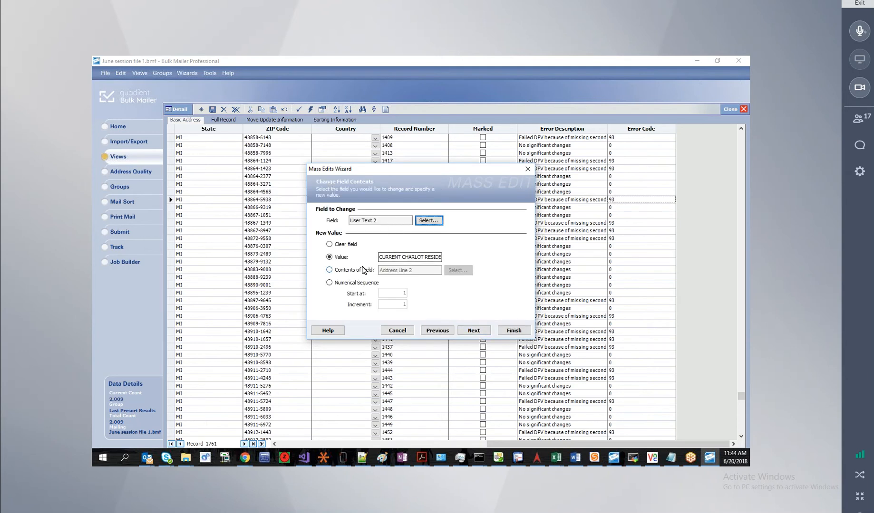
left_click(335, 272)
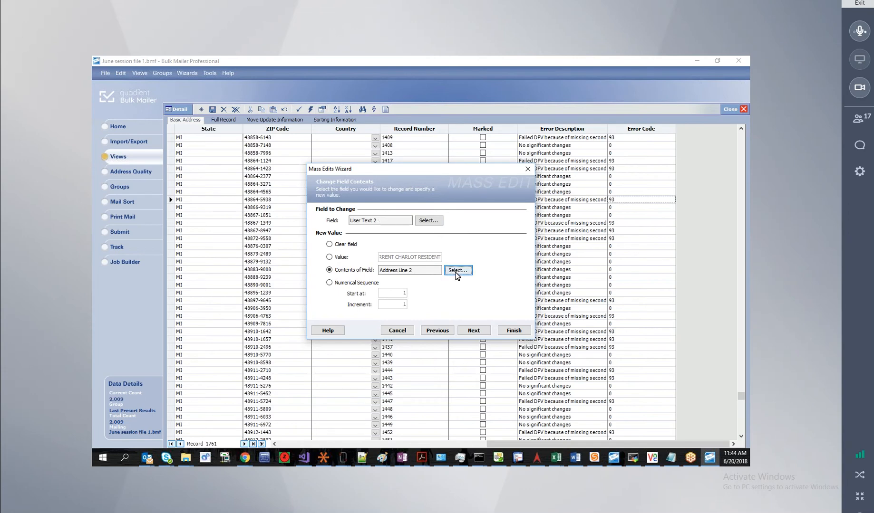
left_click(455, 272)
left_click(400, 286)
left_click(437, 343)
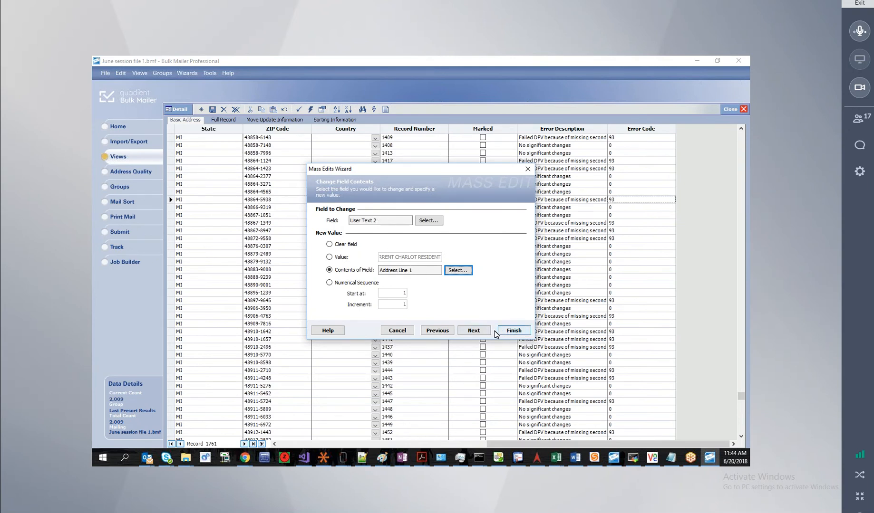
left_click(509, 333)
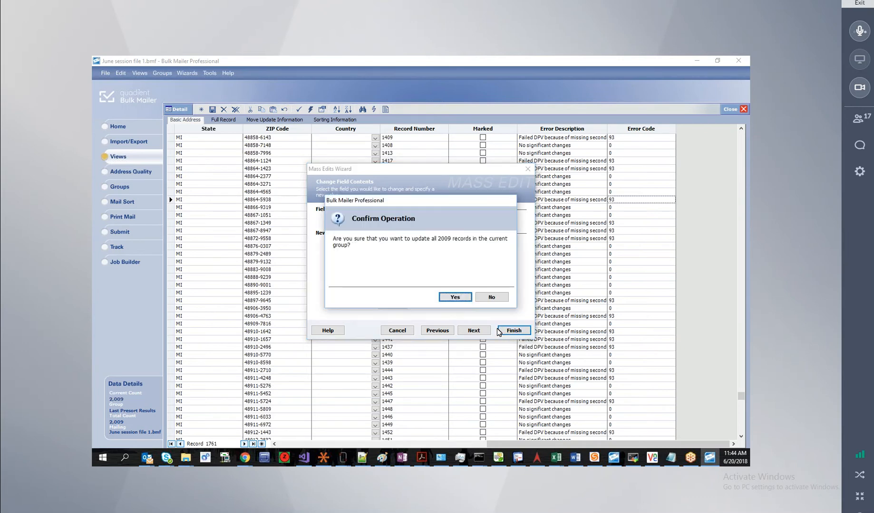
left_click(455, 299)
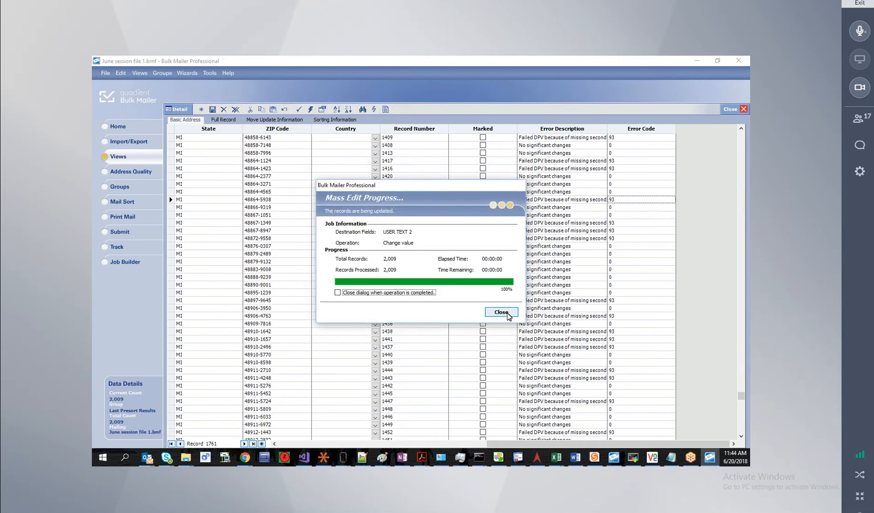
left_click(509, 317)
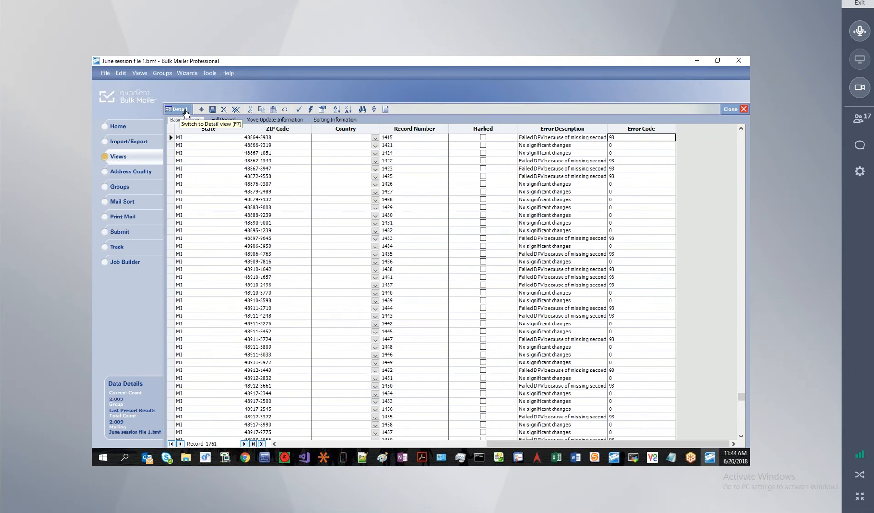
Check User Text 2 in the record's Detail form, view its CASS results, and go to the next record.
left_click(185, 112)
left_click(265, 229)
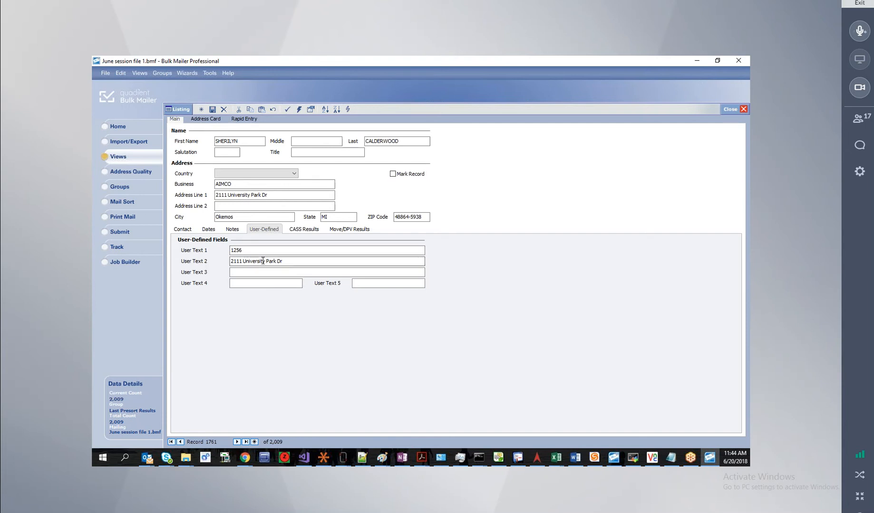
left_click_drag(289, 261, 226, 262)
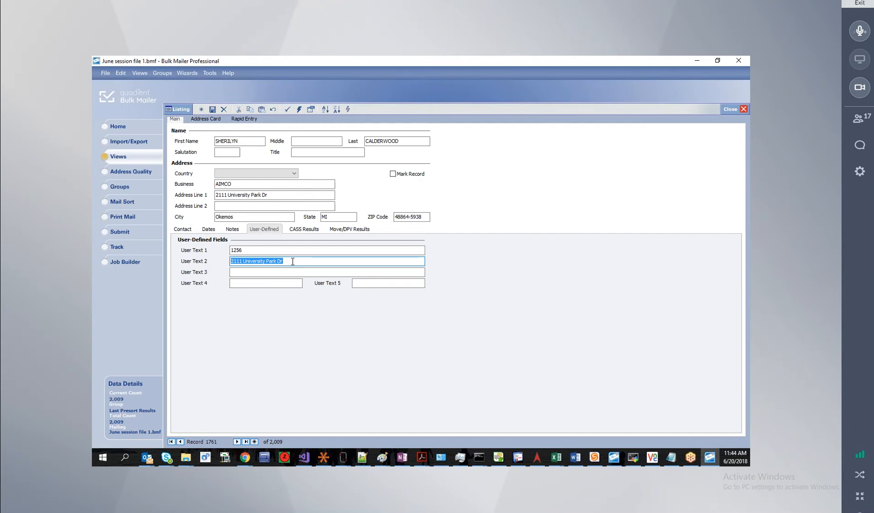
left_click(313, 231)
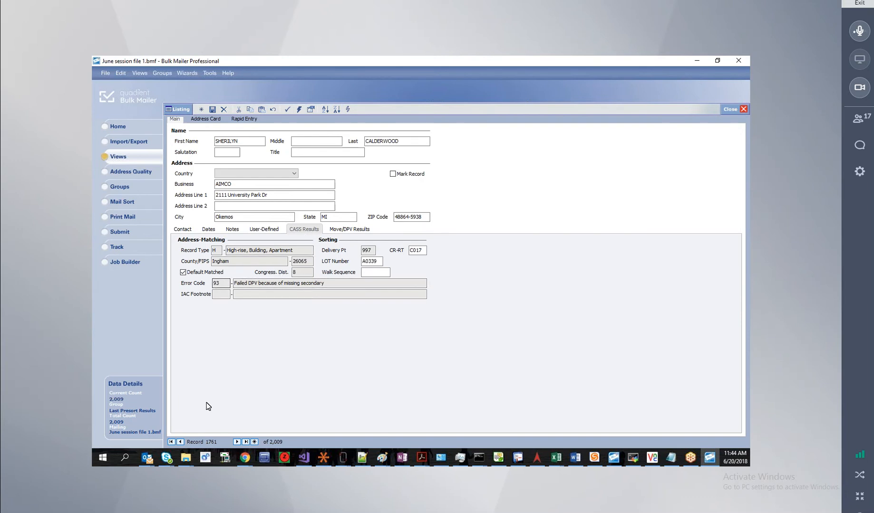
left_click(237, 442)
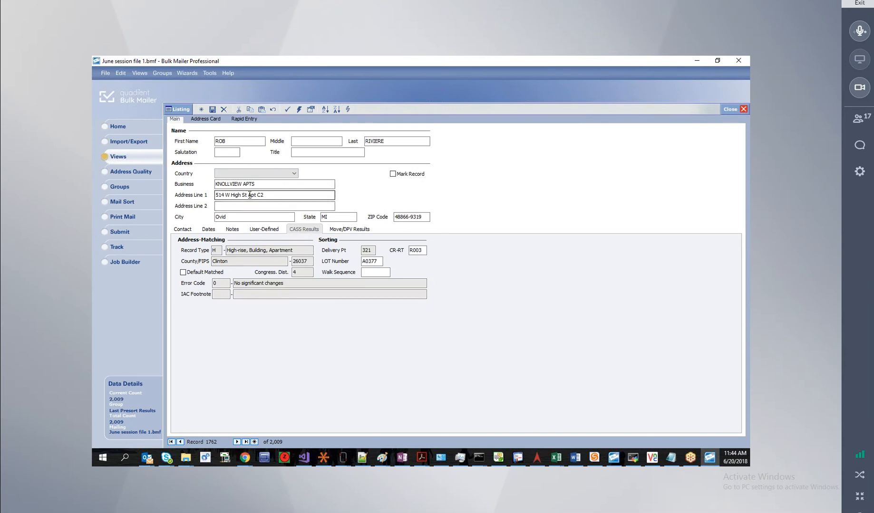
left_click(249, 195)
double_click(250, 194)
key("Delete")
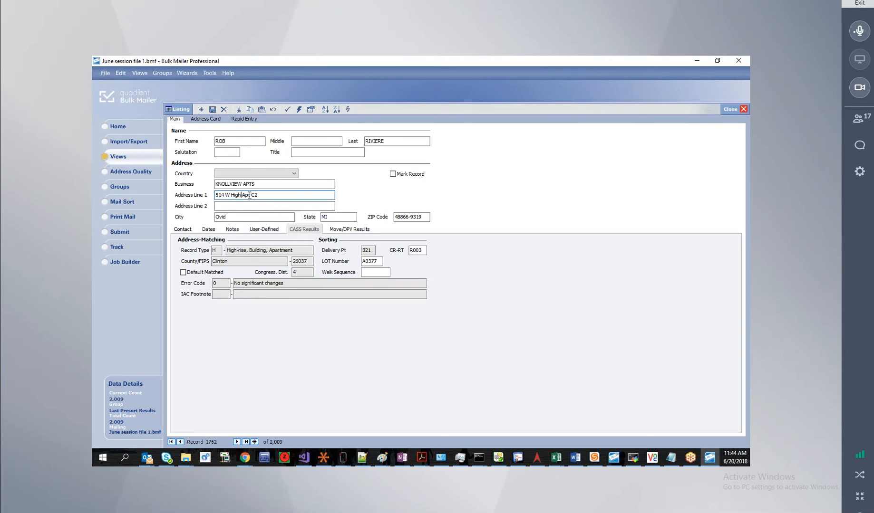
left_click(288, 110)
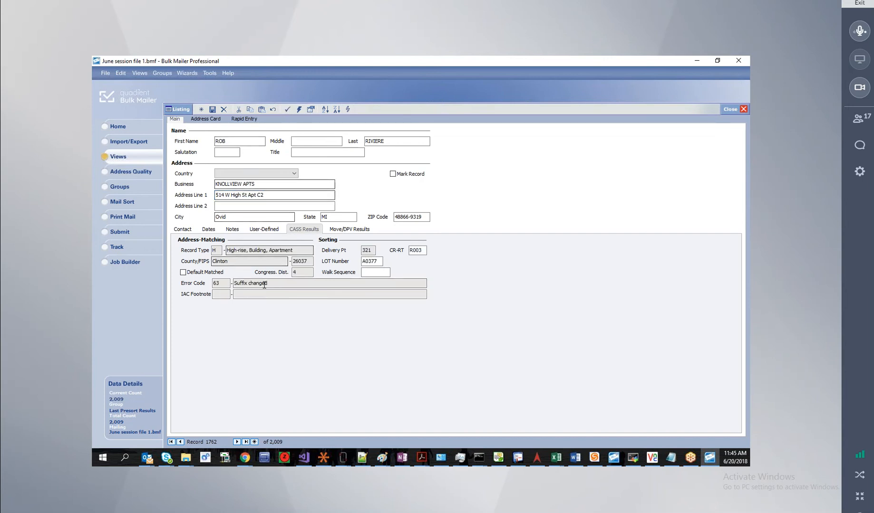
left_click_drag(272, 284, 233, 283)
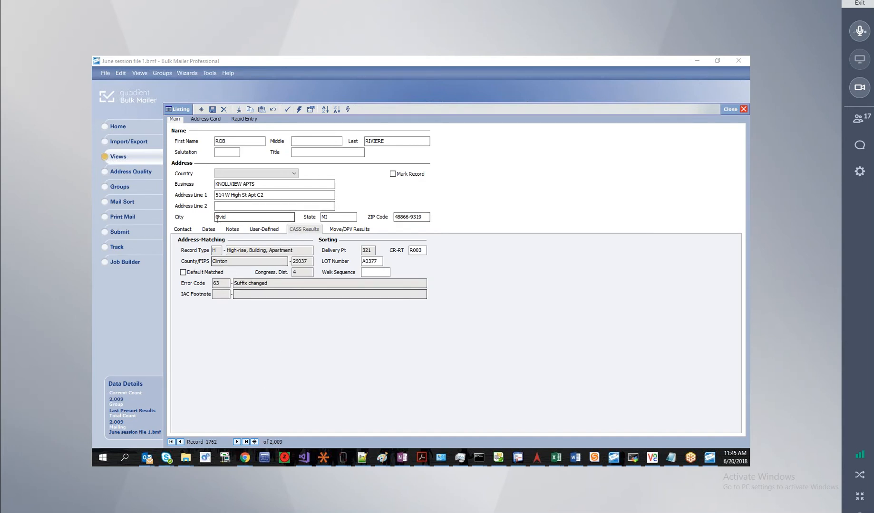
Return to the full record list and select the Error Description and Error Code columns.
left_click(177, 110)
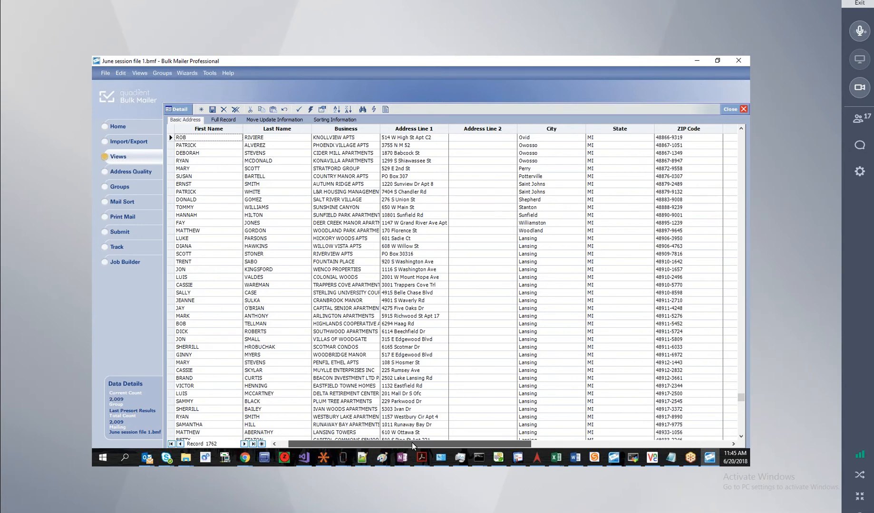
left_click_drag(384, 445, 591, 446)
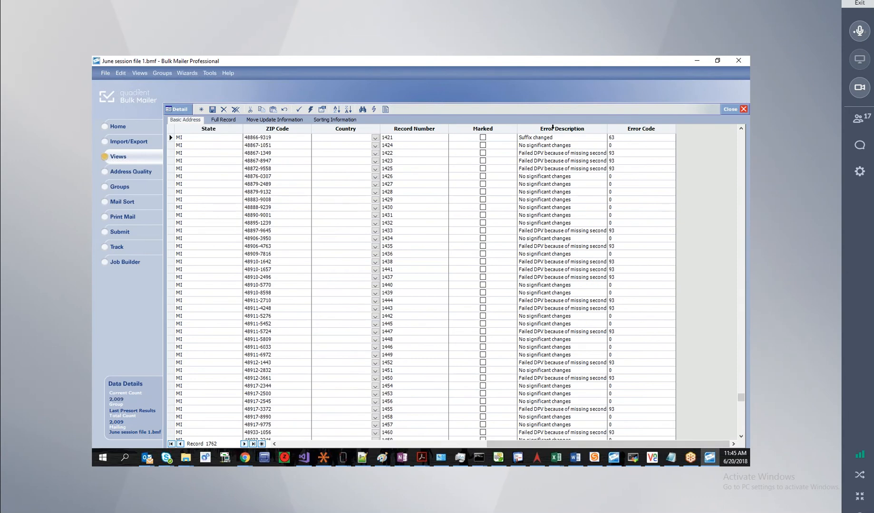
left_click(553, 127)
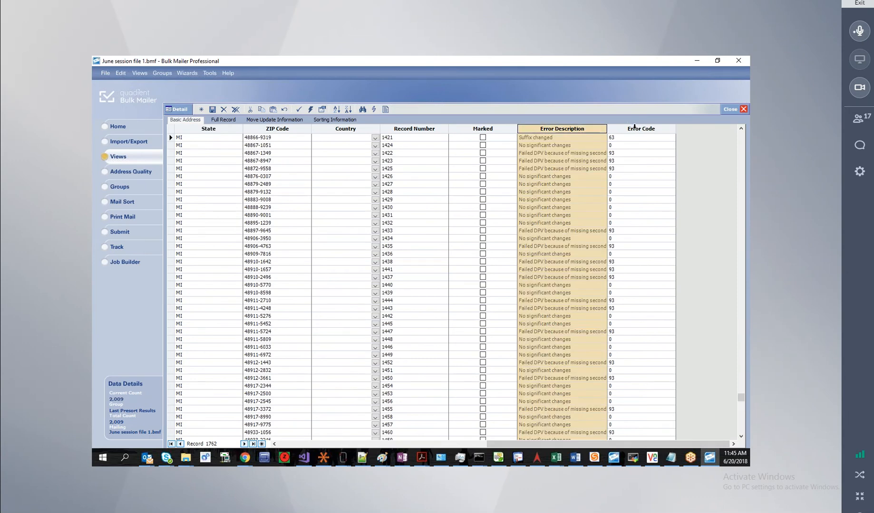
left_click(634, 126)
Review the error columns, then close the Basic Address grid to return to Views.
scroll(560, 226, "down", 16)
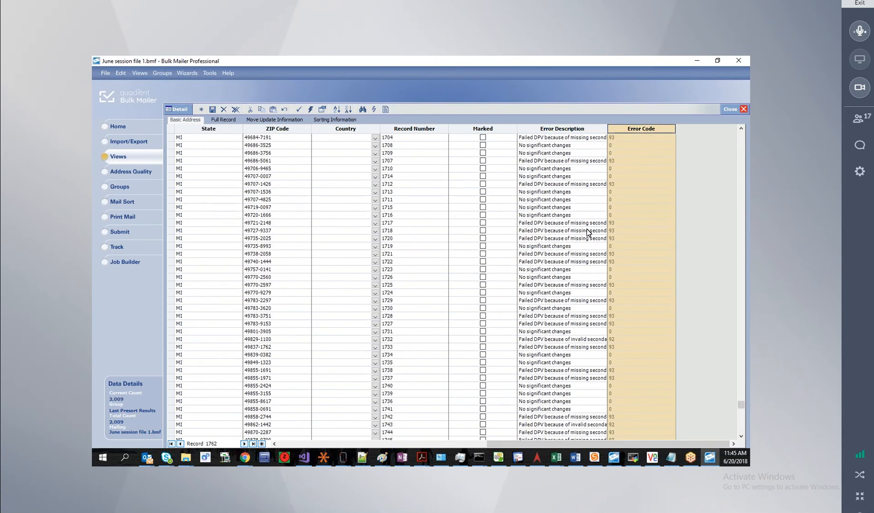
scroll(588, 233, "up", 7)
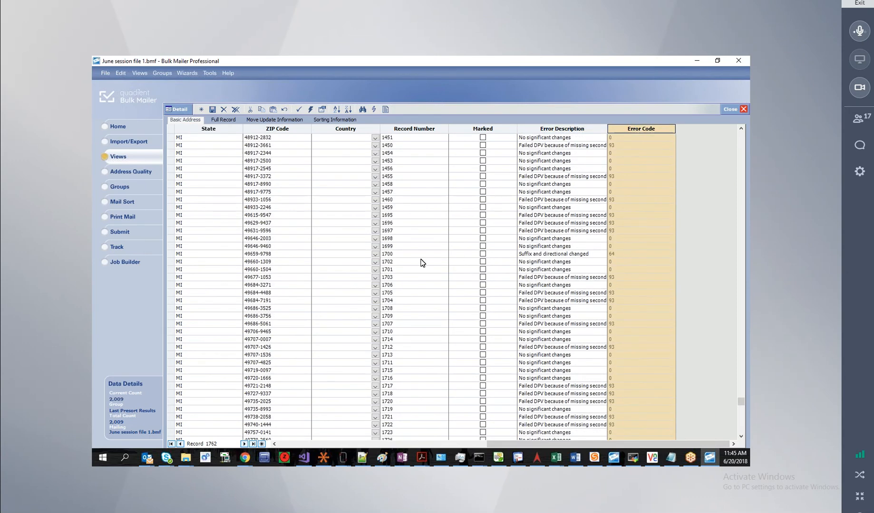
left_click(743, 110)
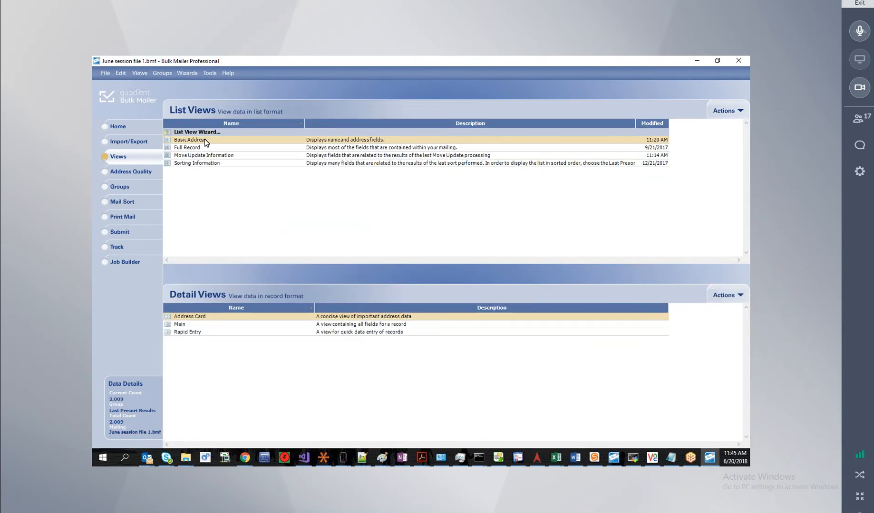
right_click(204, 138)
left_click(225, 145)
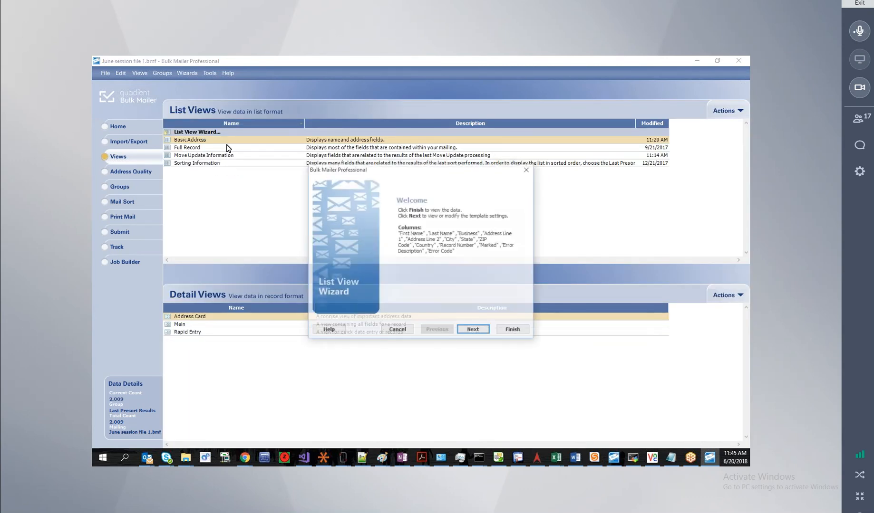
left_click(472, 329)
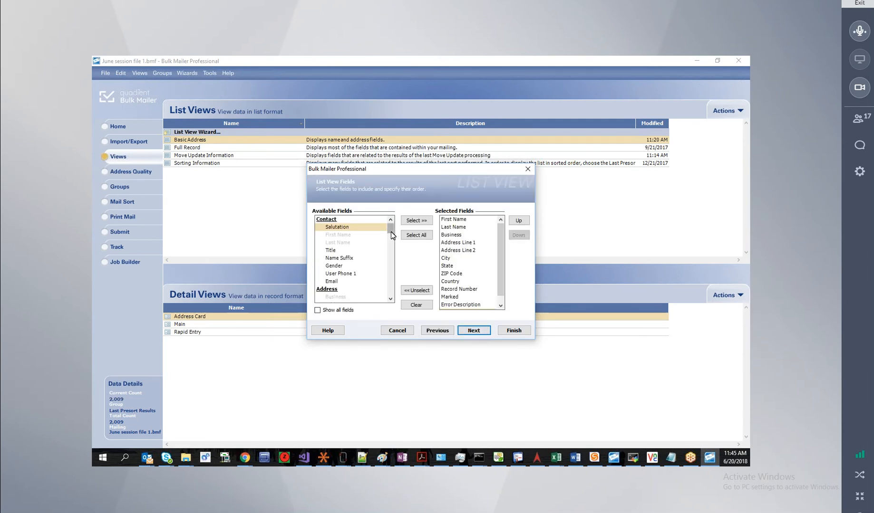
left_click_drag(390, 231, 388, 259)
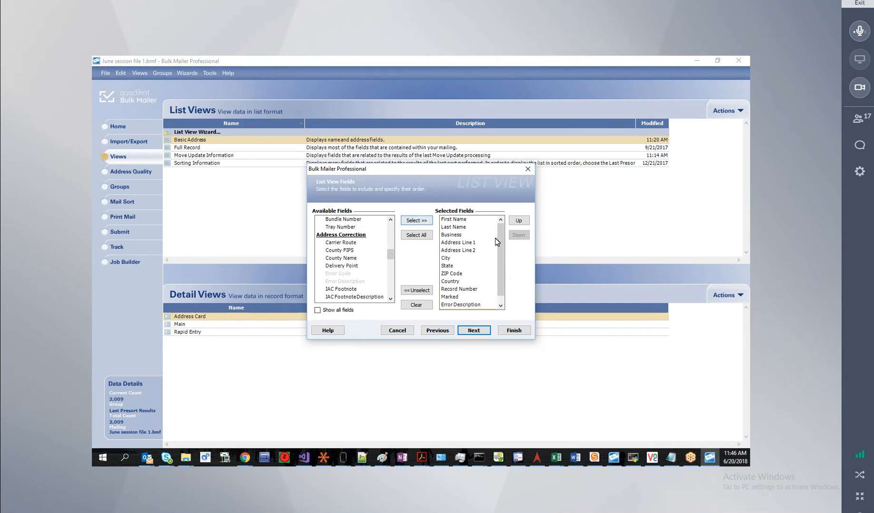
scroll(500, 245, "down", 1)
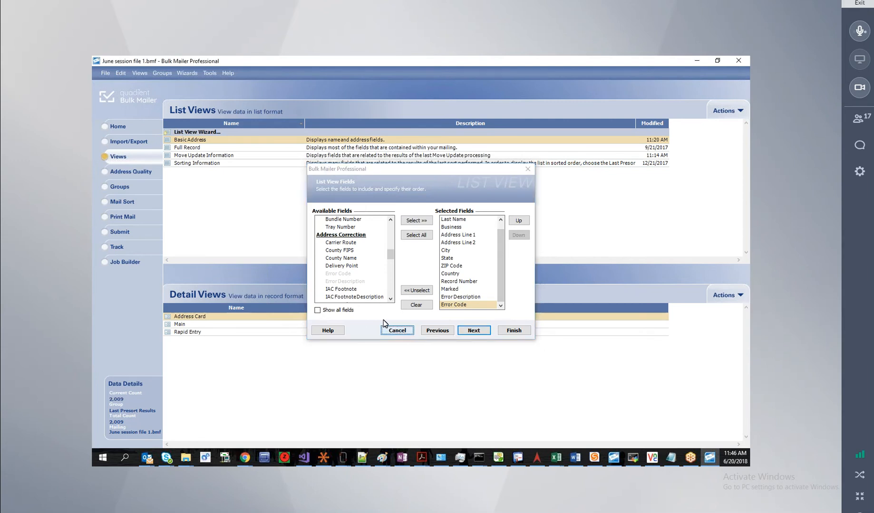
left_click(393, 331)
double_click(209, 133)
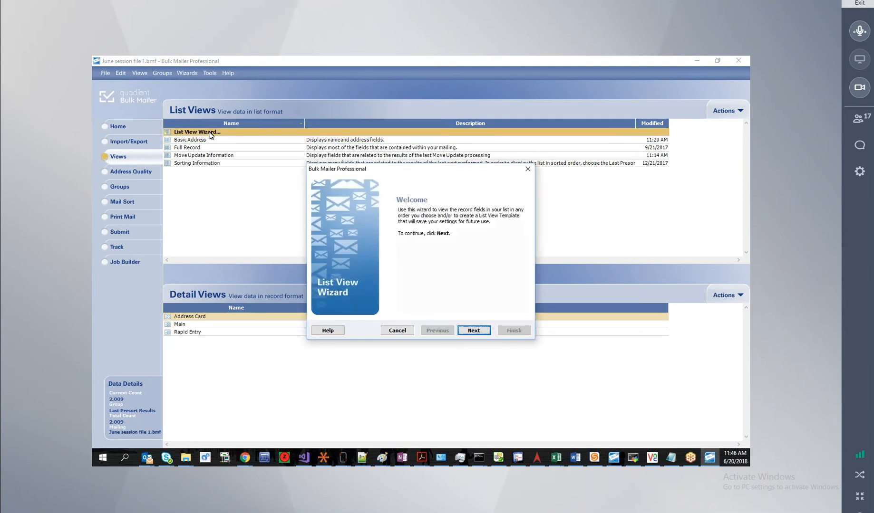
left_click(473, 331)
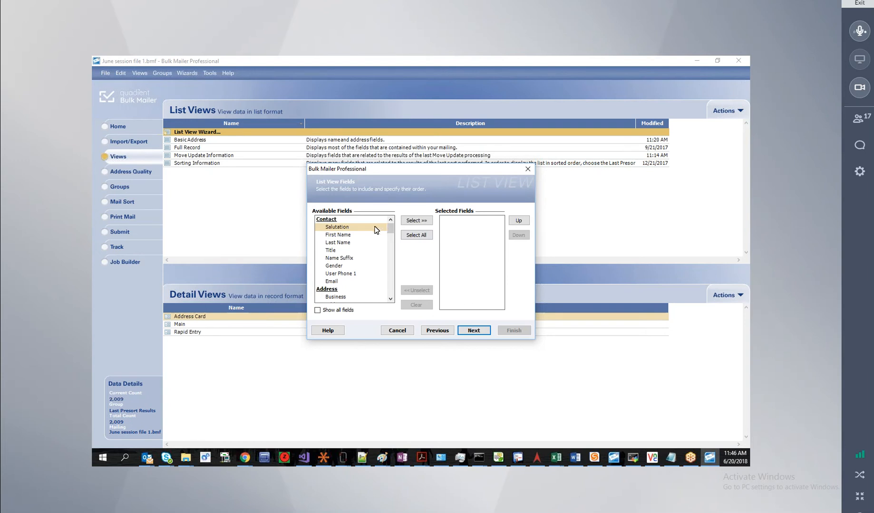
left_click_drag(391, 230, 392, 256)
scroll(391, 266, "up", 3)
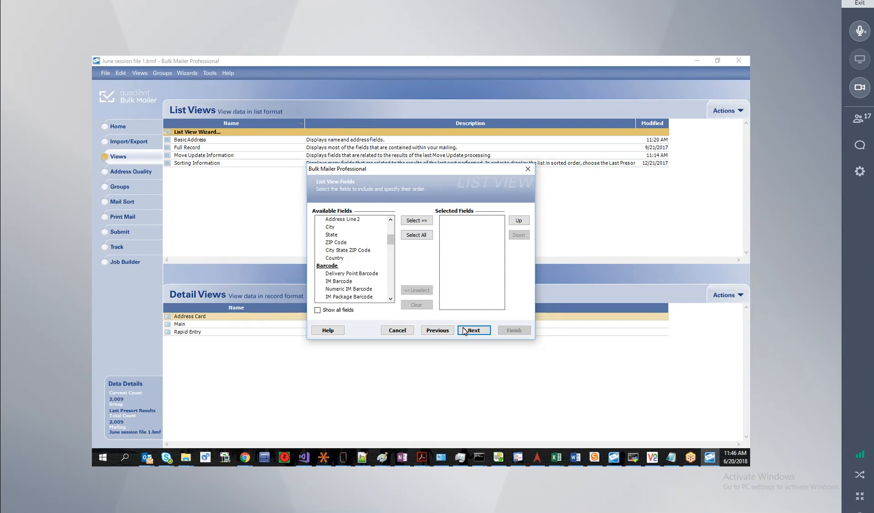
left_click(397, 331)
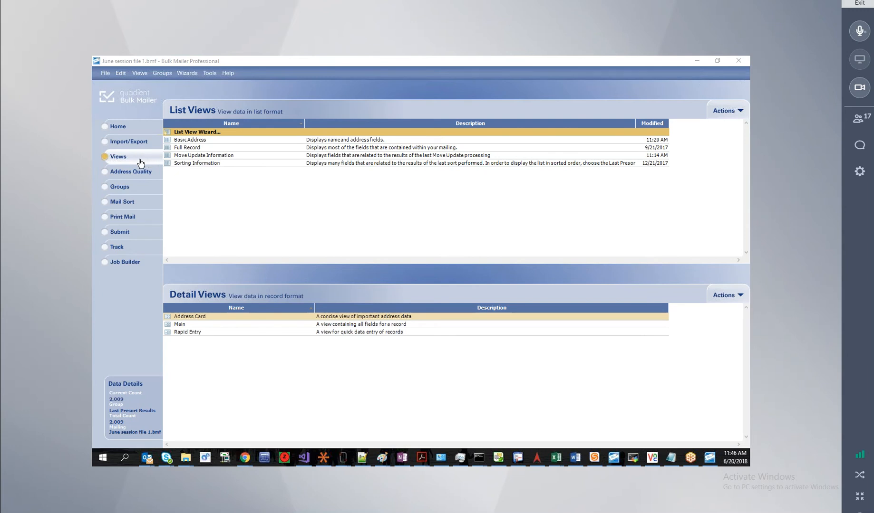
On the Mail Sort page, review previous runs via Reprint Reports, then select the June 1 st job.
left_click(127, 202)
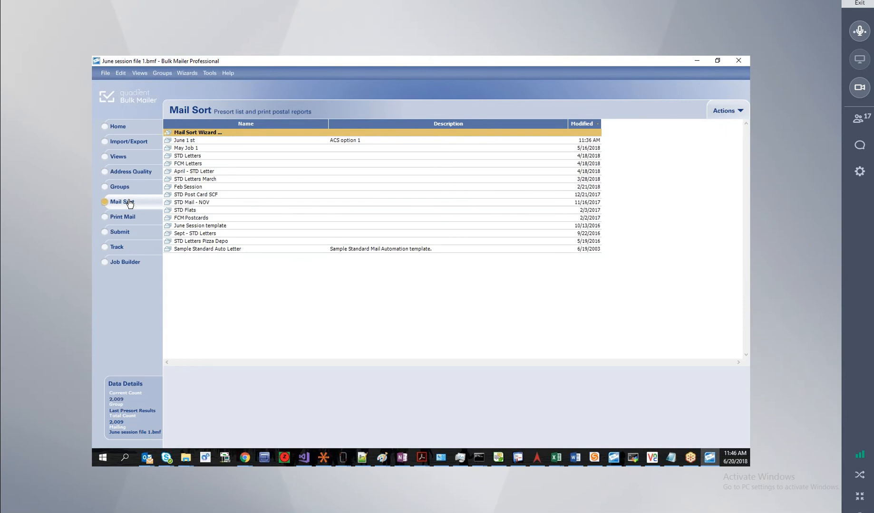
left_click(724, 113)
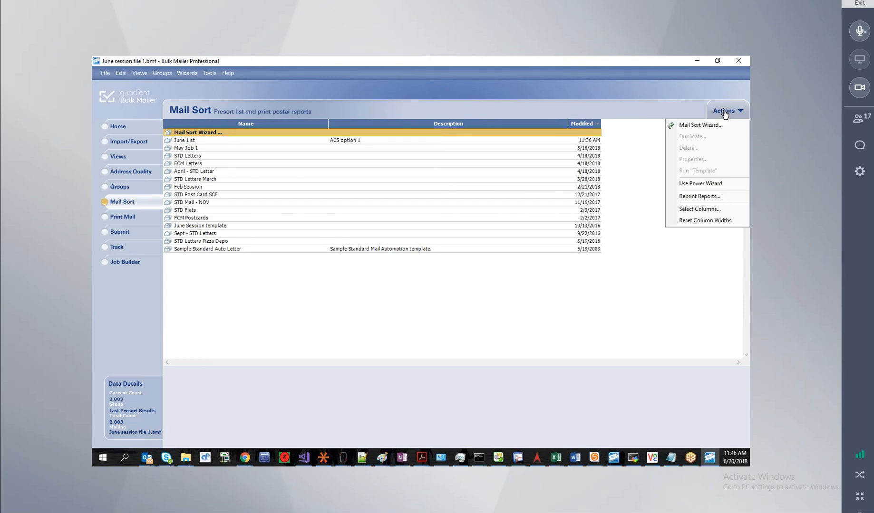
left_click(711, 196)
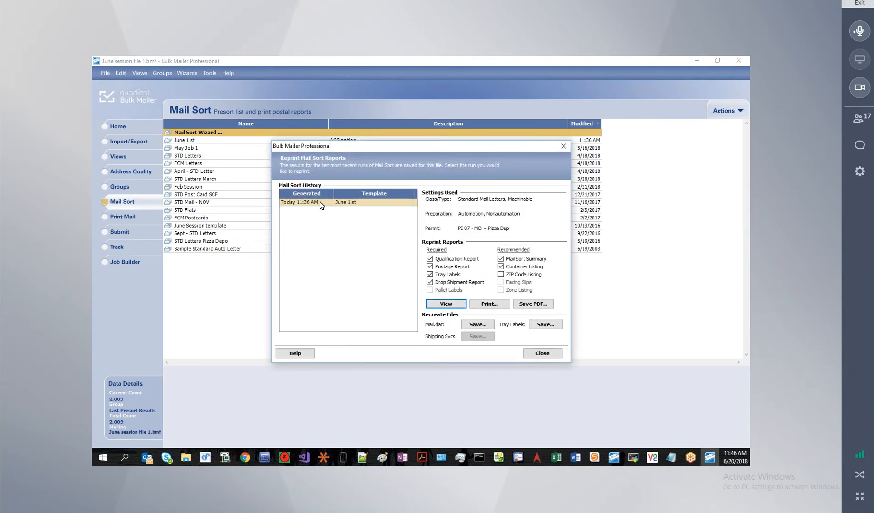
left_click(543, 354)
left_click(191, 140)
Open the June 1 st sort job and set its mailing date to 6/28/18.
right_click(192, 140)
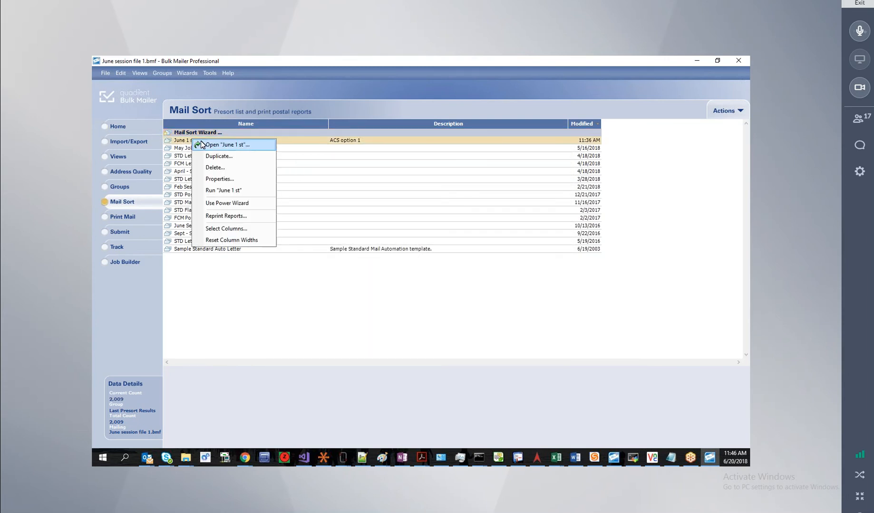
left_click(202, 142)
left_click(475, 330)
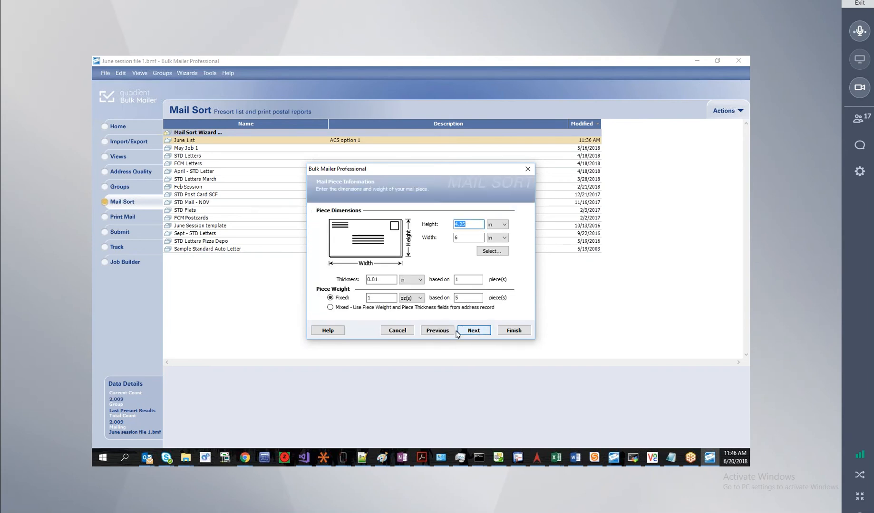
left_click(465, 329)
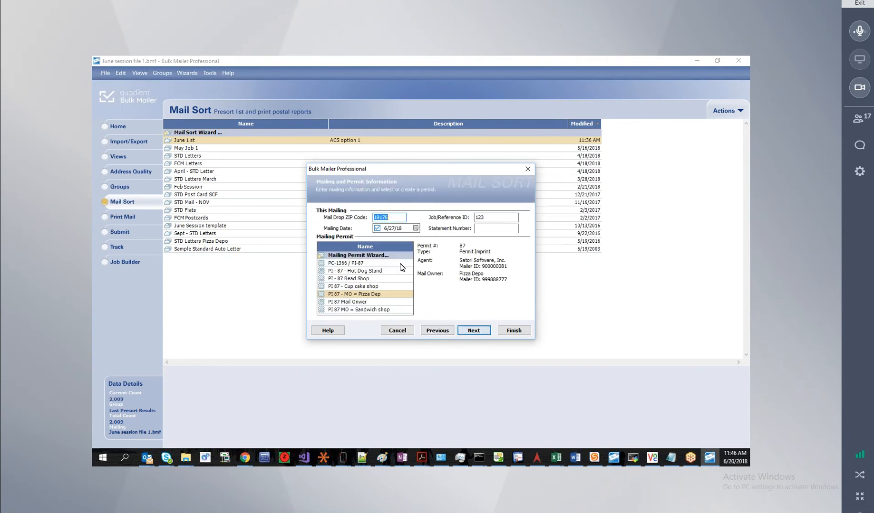
left_click(416, 228)
left_click(439, 288)
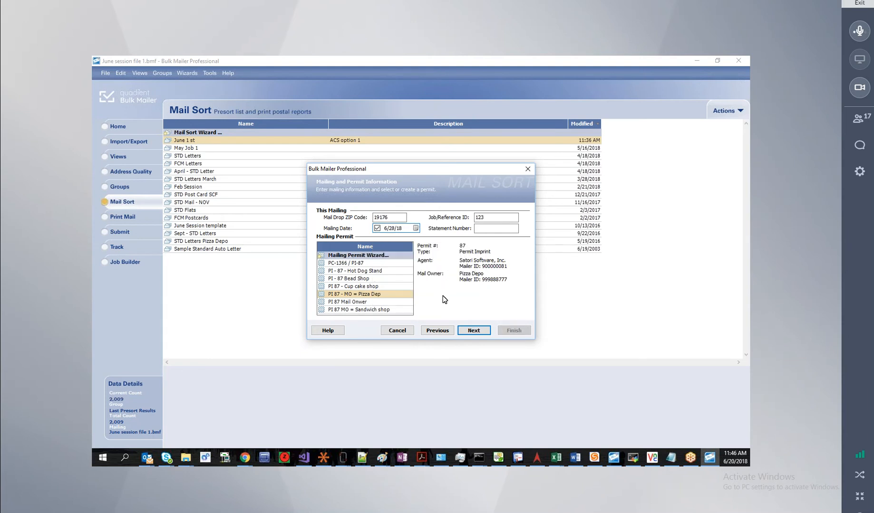
Go back to the mailing and permit details and edit the Pizza Dep permit's mailing agent.
left_click(472, 331)
left_click(471, 333)
left_click(472, 331)
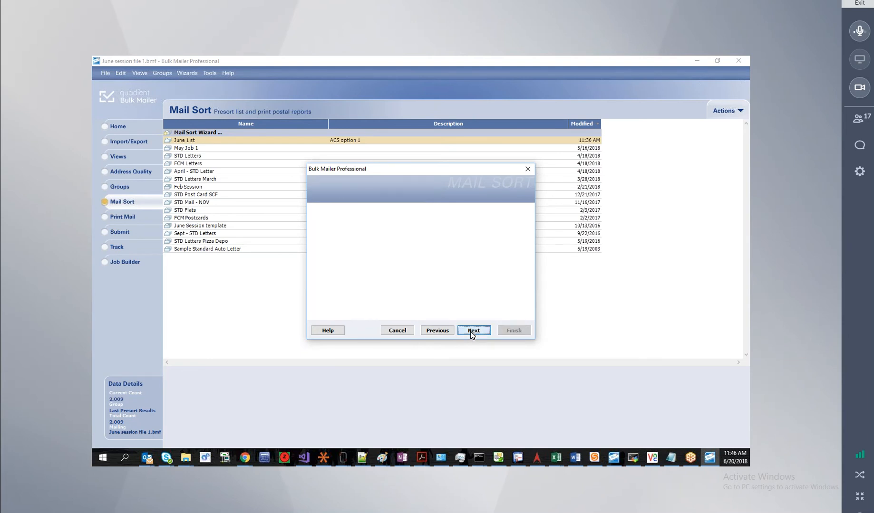
left_click(440, 331)
left_click(440, 331)
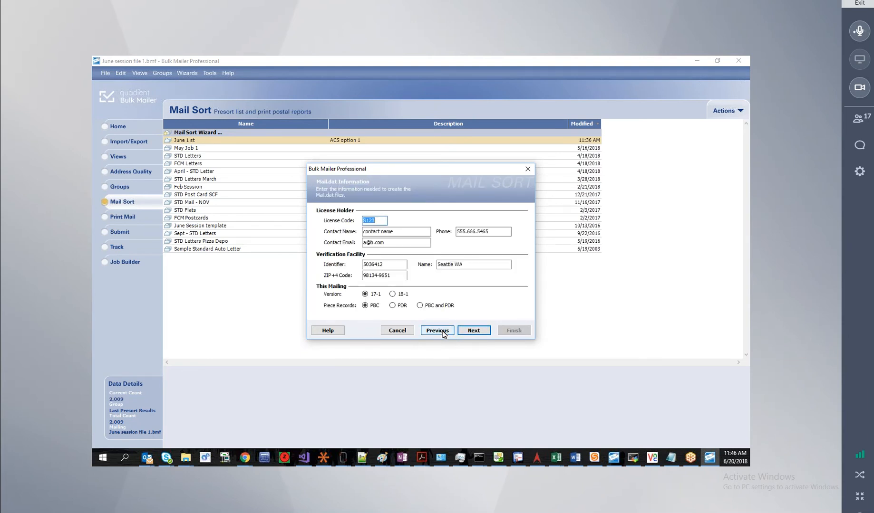
left_click(441, 331)
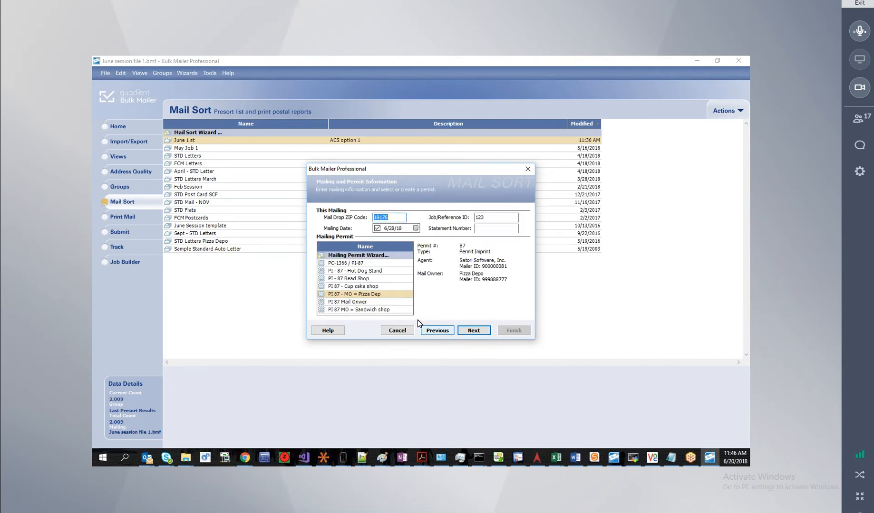
double_click(390, 293)
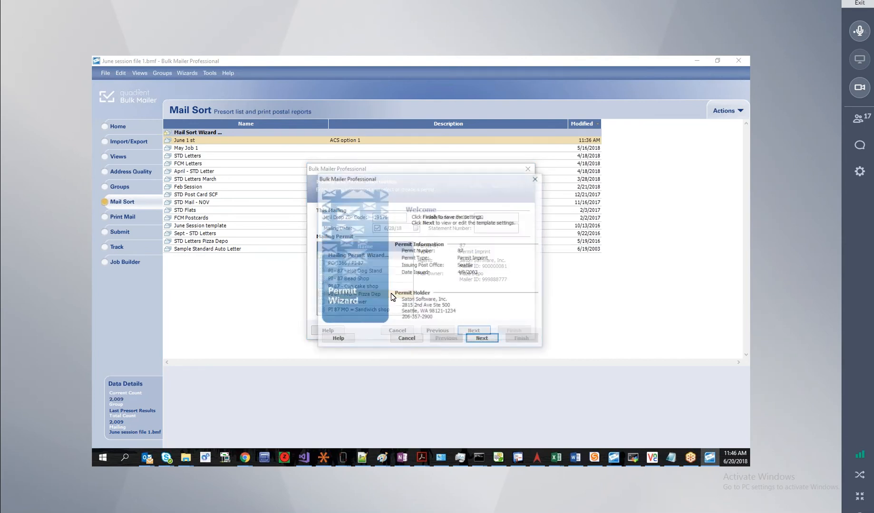
left_click(480, 339)
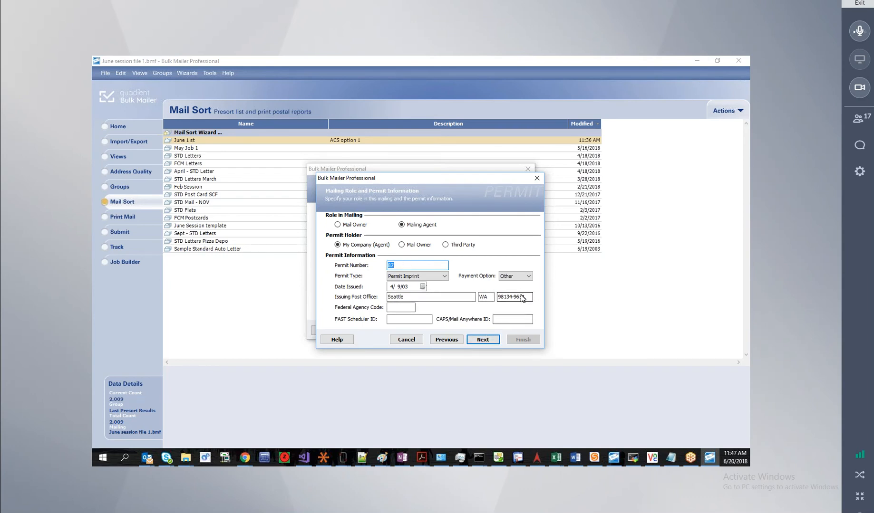
left_click(482, 340)
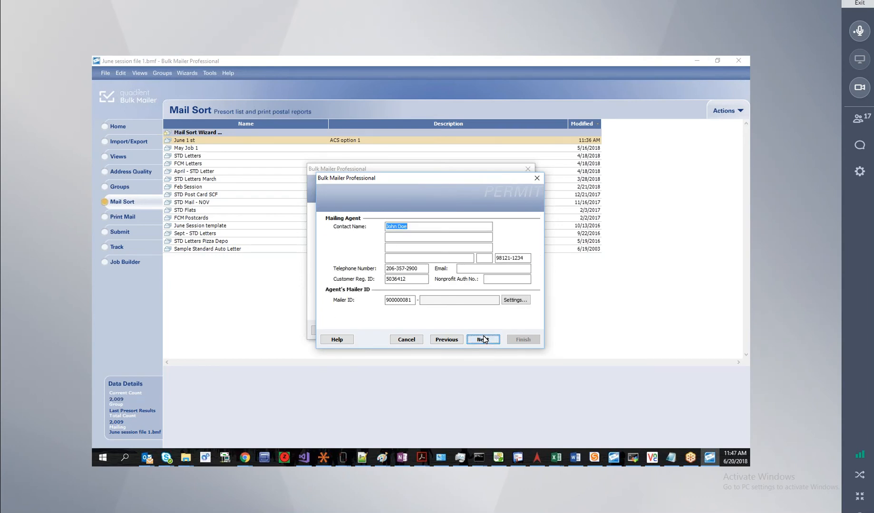
Correct the mailing agent's Mailer ID to end in 681 and save the permit.
left_click(415, 302)
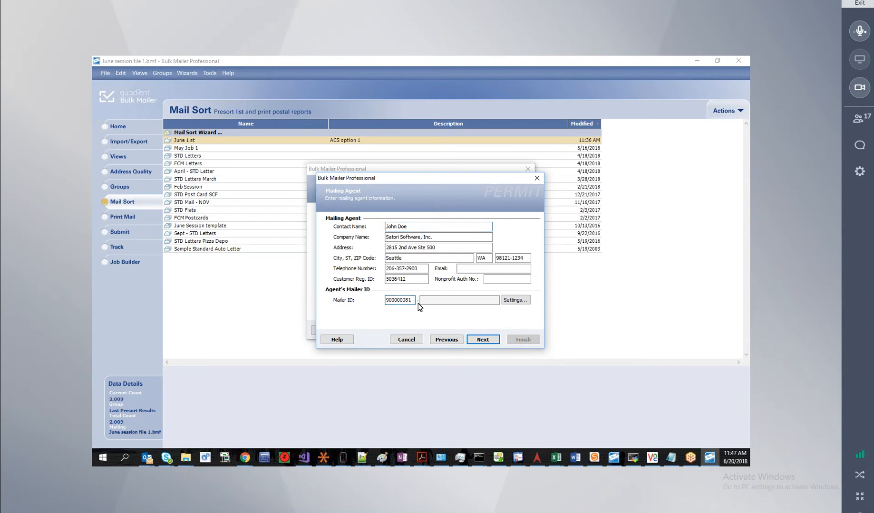
key("BackSpace")
type("681")
left_click(483, 339)
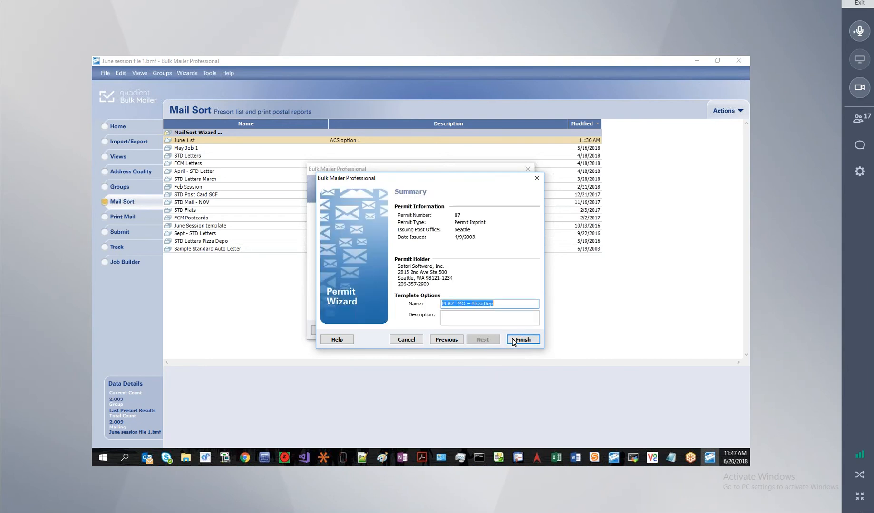
left_click(513, 341)
Continue the sort through Intelligent Mail settings to the sequence-numbers question.
left_click(474, 331)
left_click(475, 331)
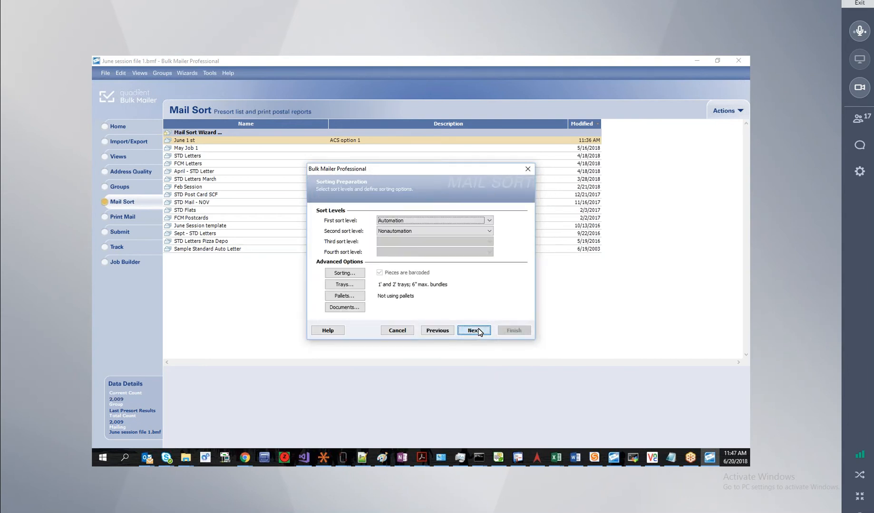
left_click(477, 331)
left_click(476, 330)
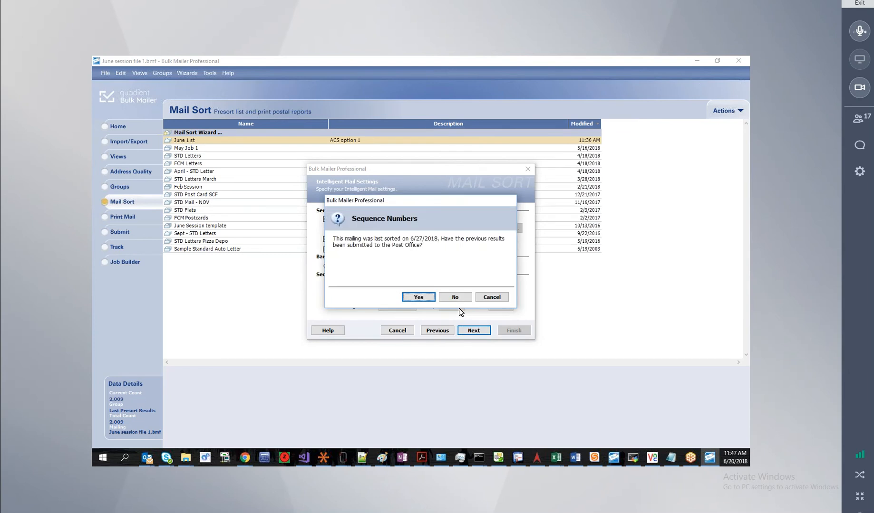
left_click_drag(456, 200, 543, 248)
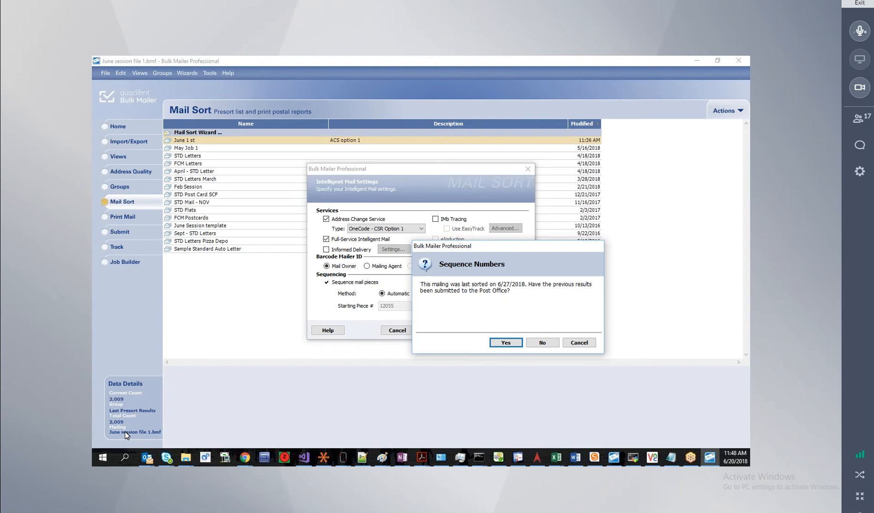
left_click(109, 433)
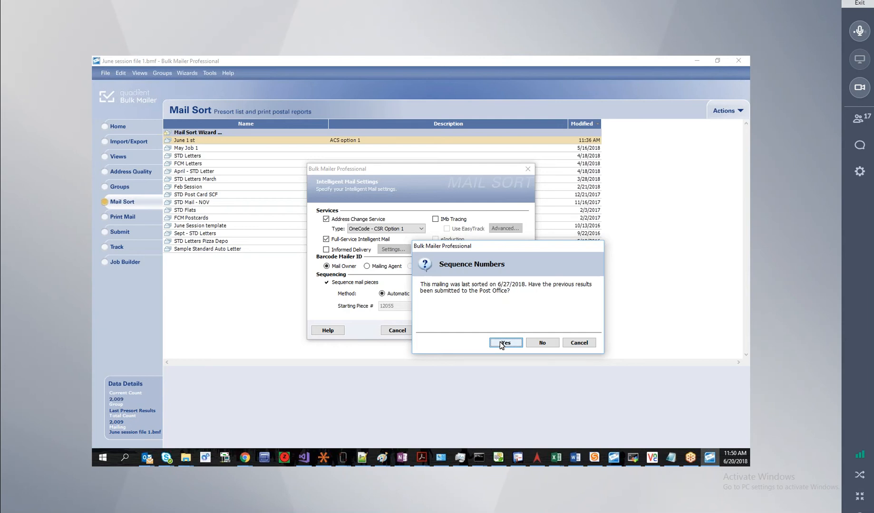
Answer No to sequence numbers, pass the discounts page, and finish the tray label wizard.
left_click(542, 345)
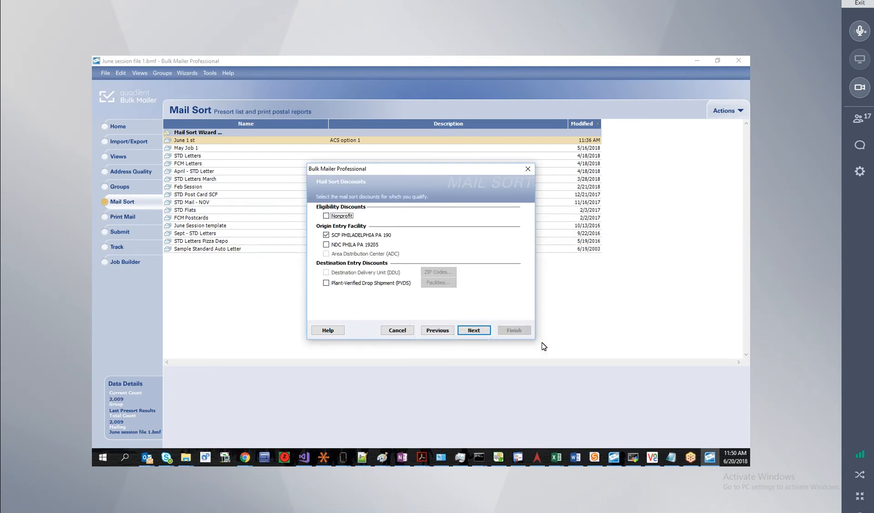
left_click(487, 334)
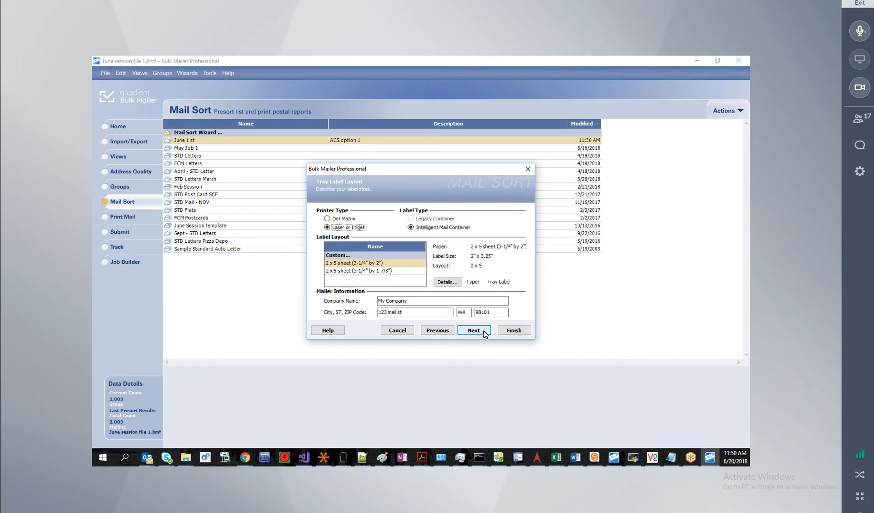
left_click(506, 333)
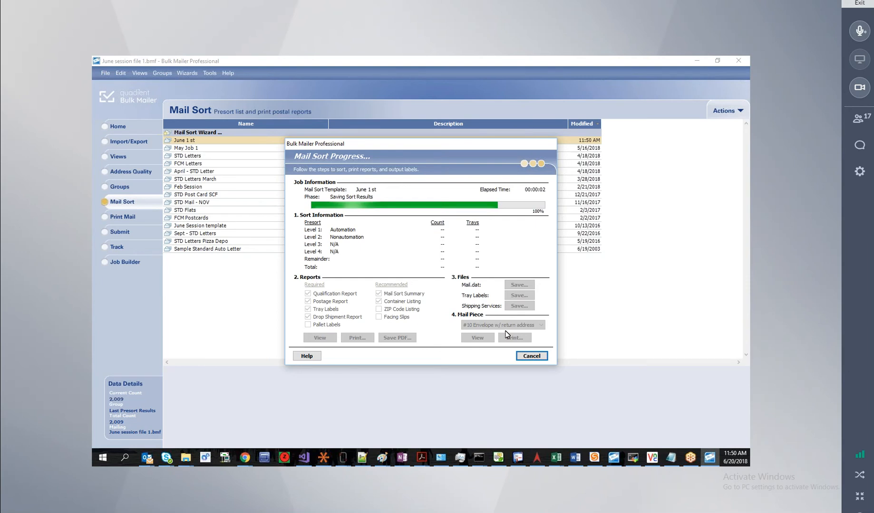
Wait for the June 1 st sort to complete: 2,009 pieces, 8 trays, 1,957 automation.
left_click(512, 338)
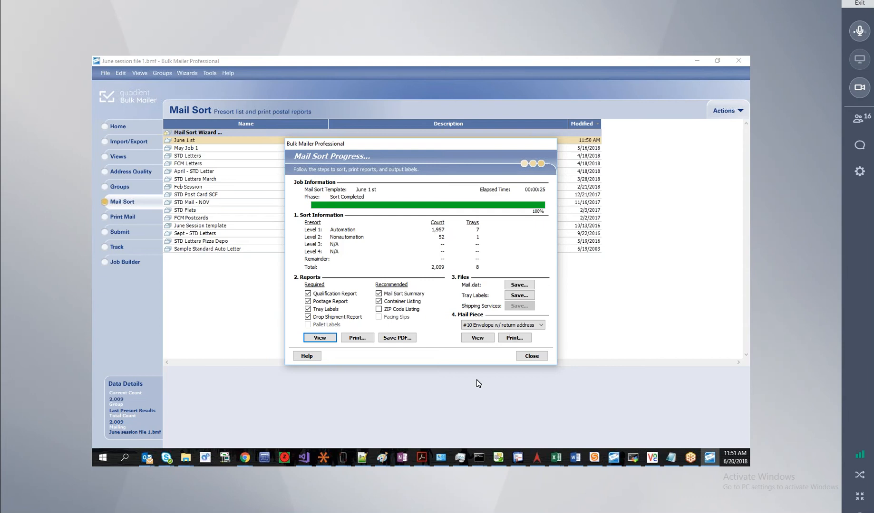
Close the sort progress and review the Reprint Reports history listing two June 1 st runs.
left_click(531, 356)
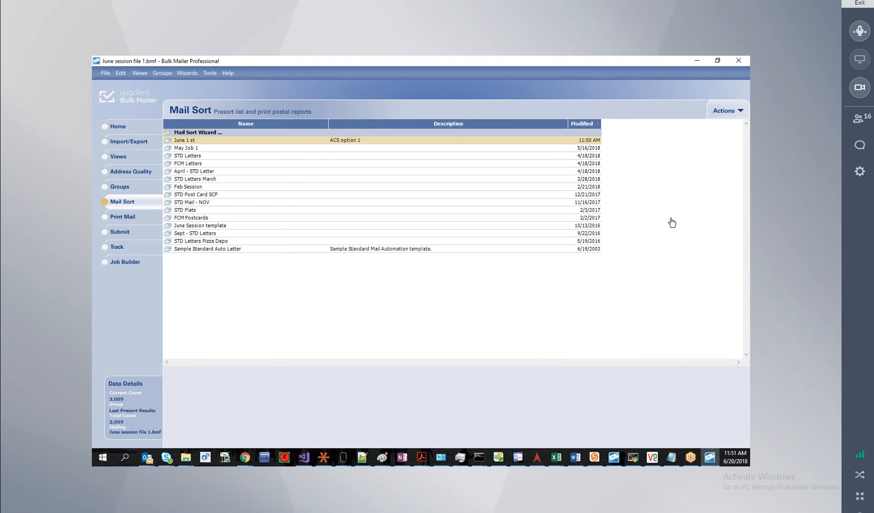
left_click(719, 111)
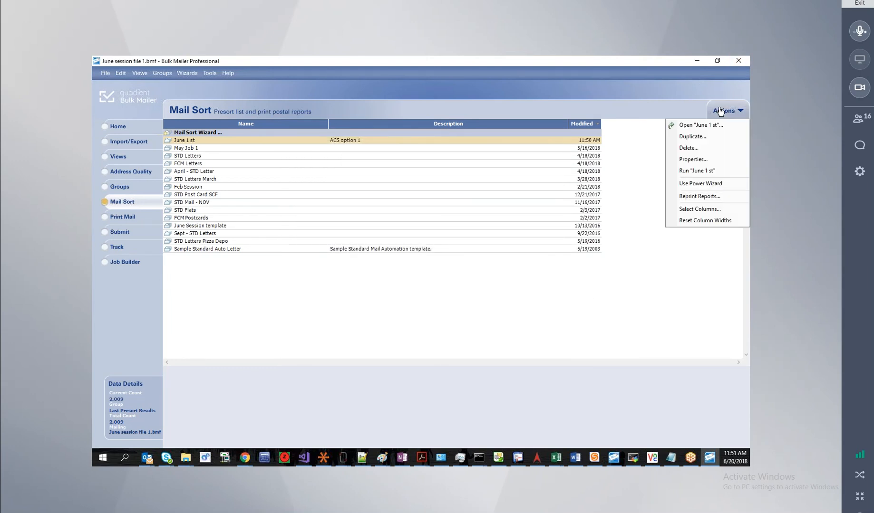
left_click(697, 200)
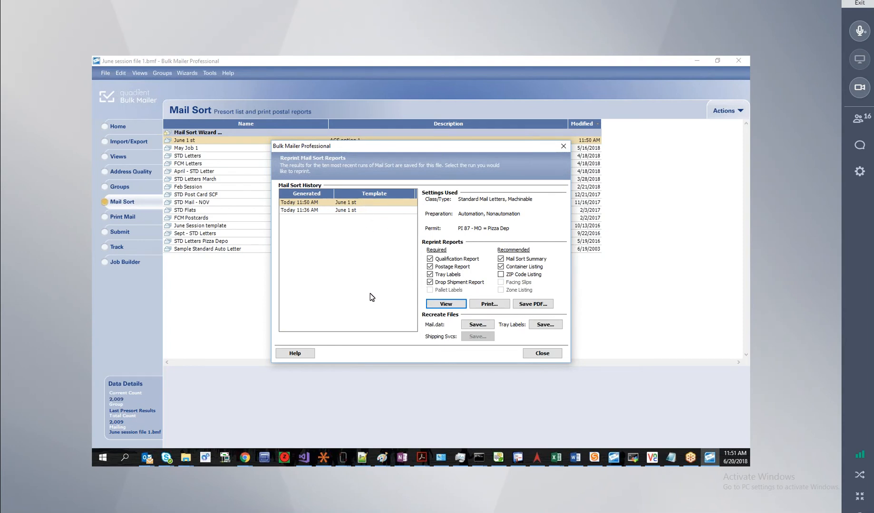
left_click(543, 354)
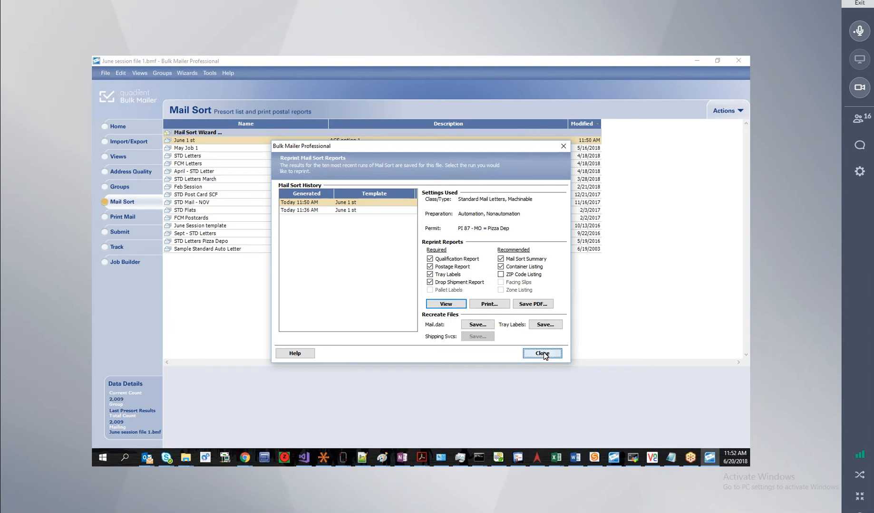
Start the Submit Mailing Documentation wizard and continue past Welcome and Submission Method.
left_click(121, 233)
left_click(253, 150)
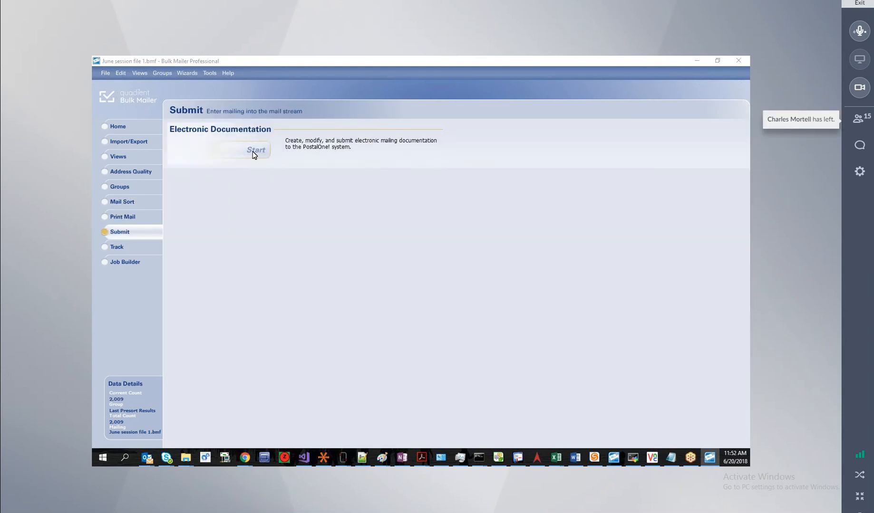
left_click(474, 331)
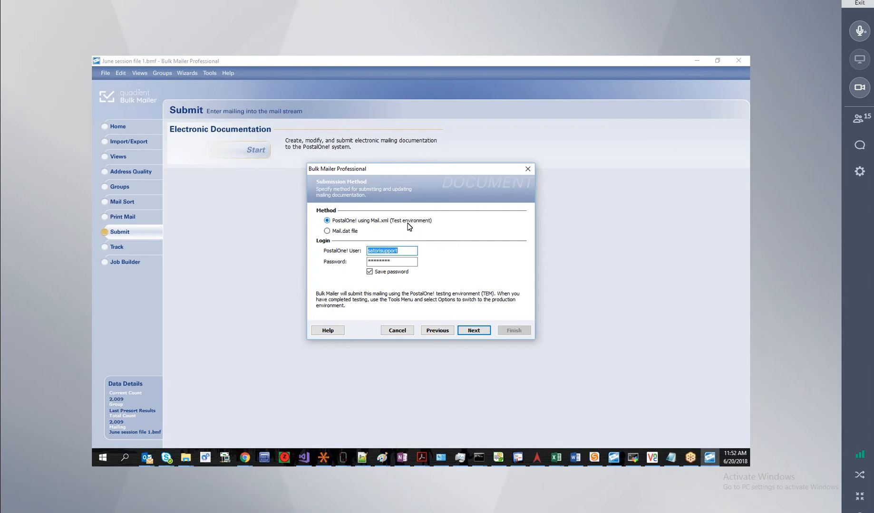
left_click(474, 330)
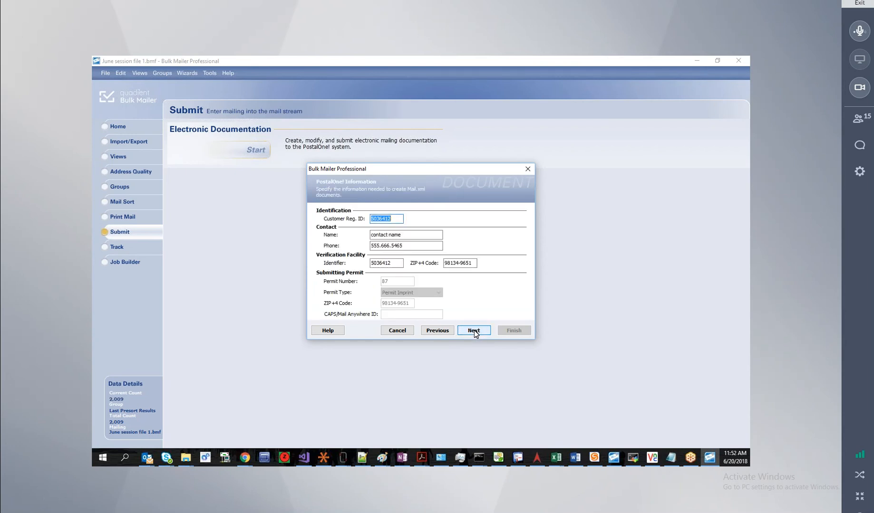
Check the customer registration ID and verification facility identifier on the PostalOne! Information page.
left_click(399, 220)
left_click_drag(393, 264, 369, 265)
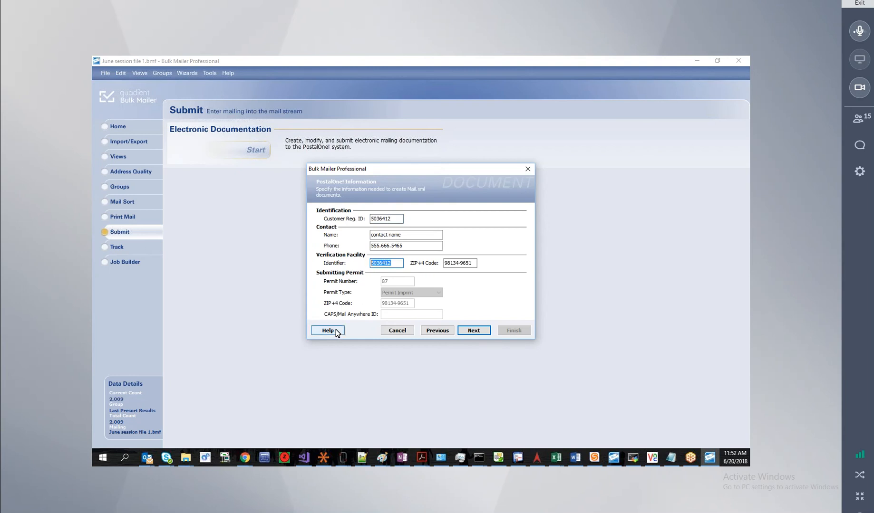
left_click_drag(398, 265, 368, 265)
Change the mailing date to June 29 (6/29/18) and accept the Mailing Date Changed prompt.
left_click(477, 331)
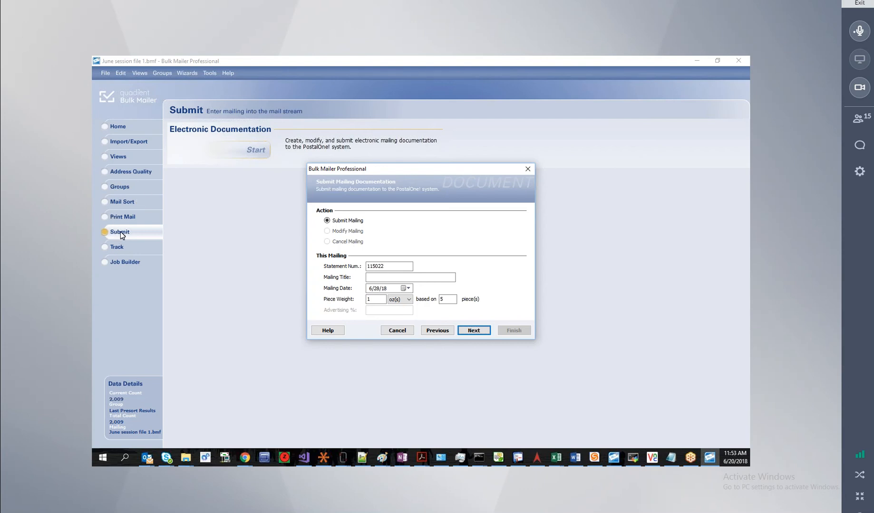
left_click(405, 289)
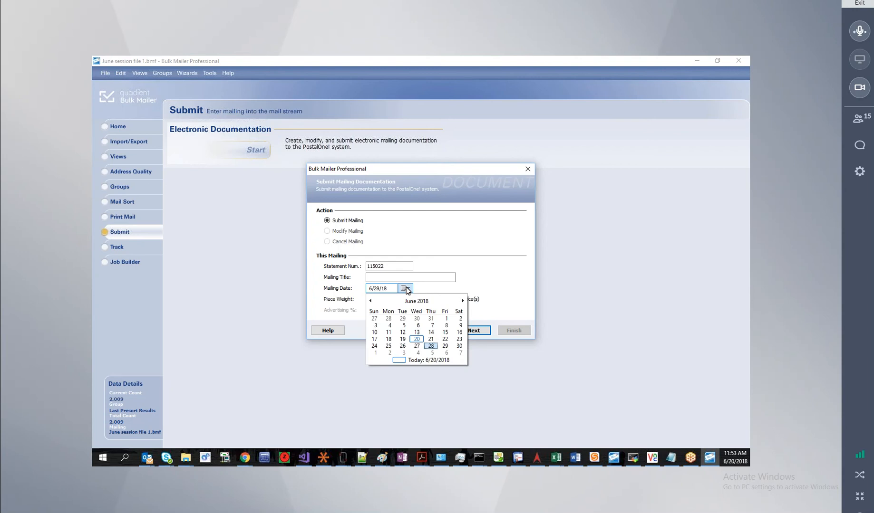
left_click(445, 346)
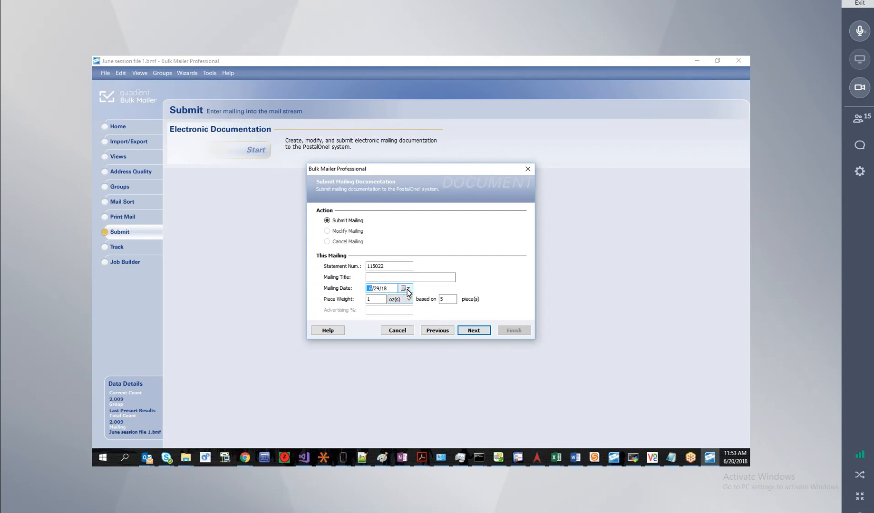
left_click(473, 331)
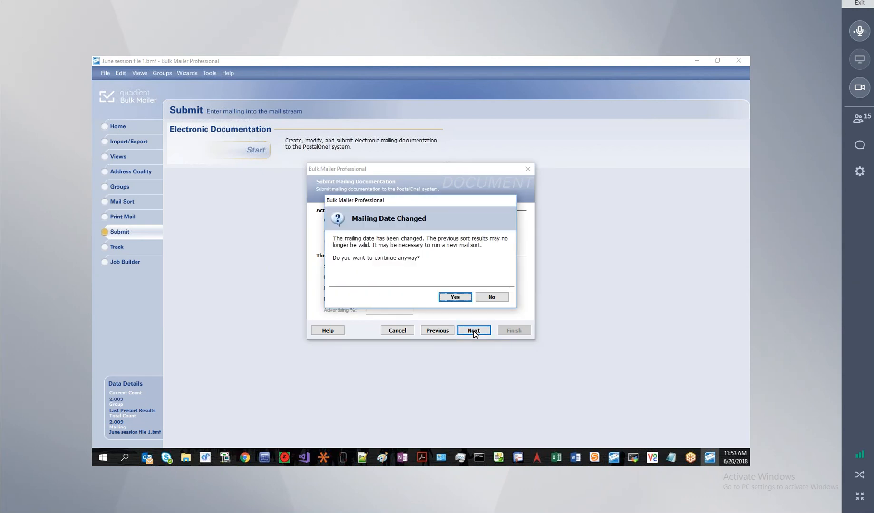
left_click(455, 298)
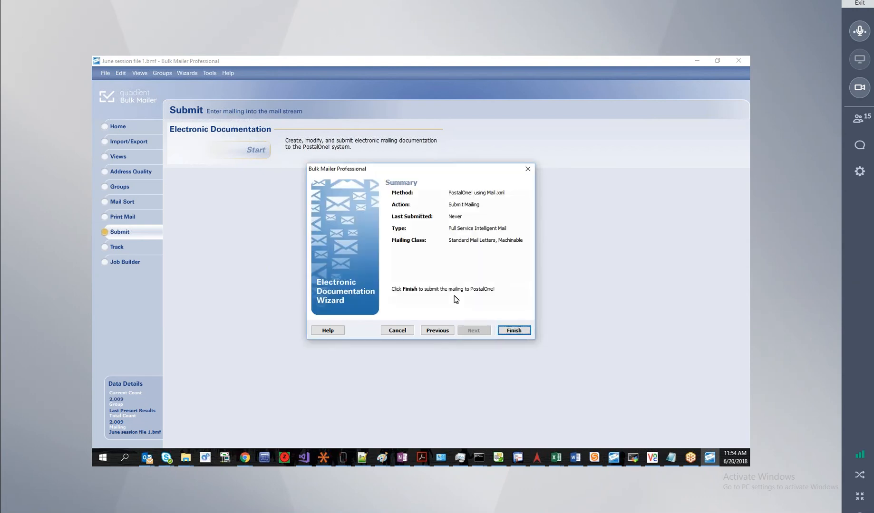
Submit the mailing to PostalOne! and bring the USPS Gateway sign-in window into view.
left_click(501, 331)
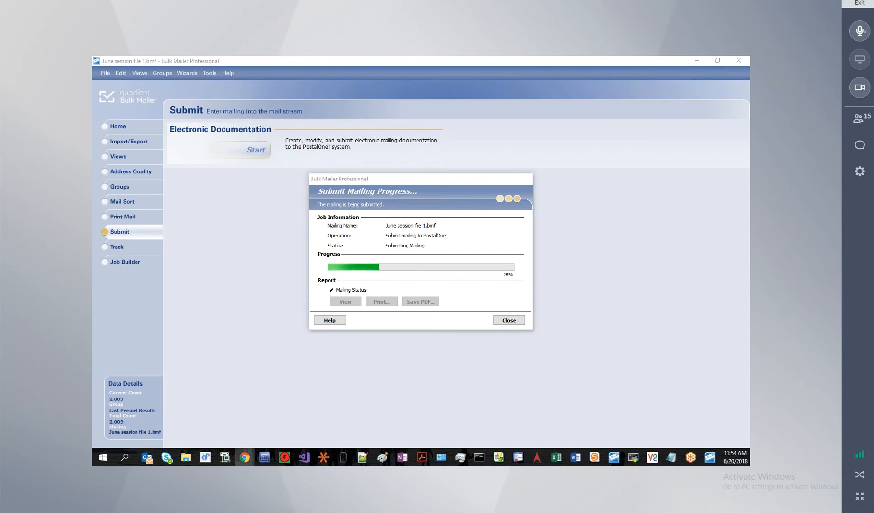
left_click_drag(92, 190, 556, 123)
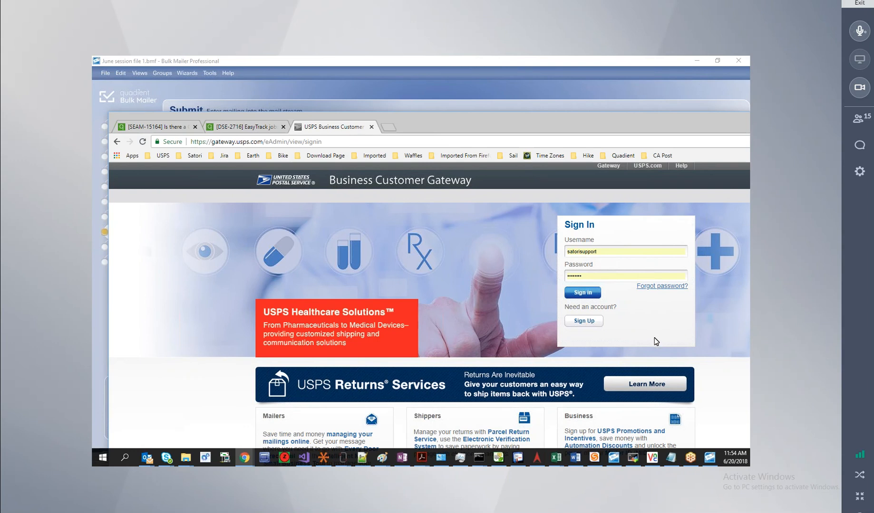
Sign in to the Business Customer Gateway and go via Electronic Data Exchange to TEM.
left_click(583, 293)
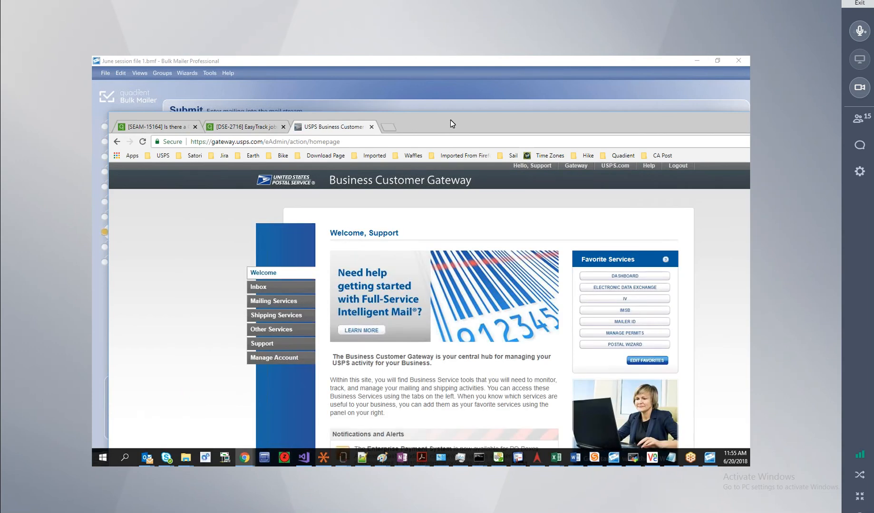
left_click_drag(450, 119, 453, 84)
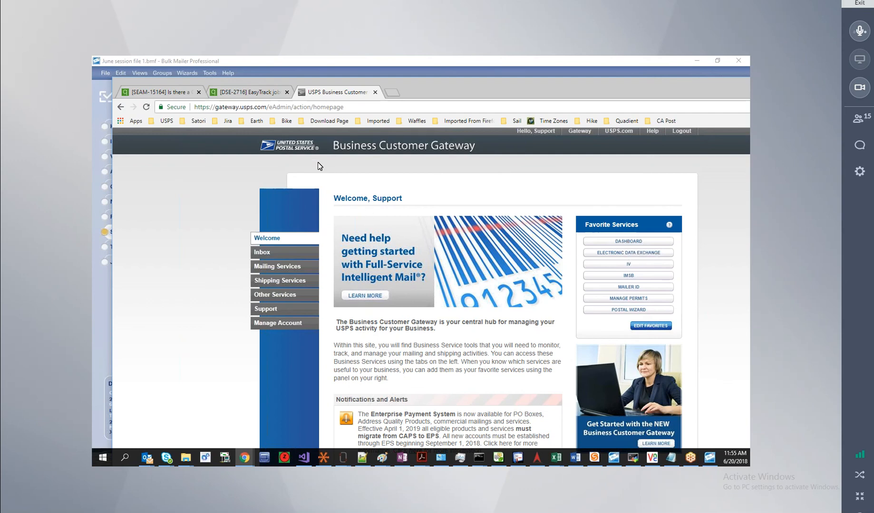
left_click(288, 267)
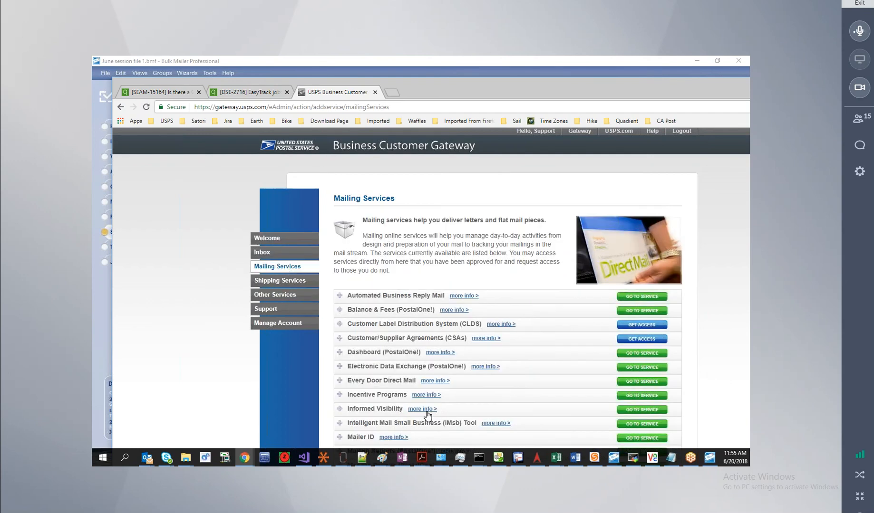
left_click(631, 369)
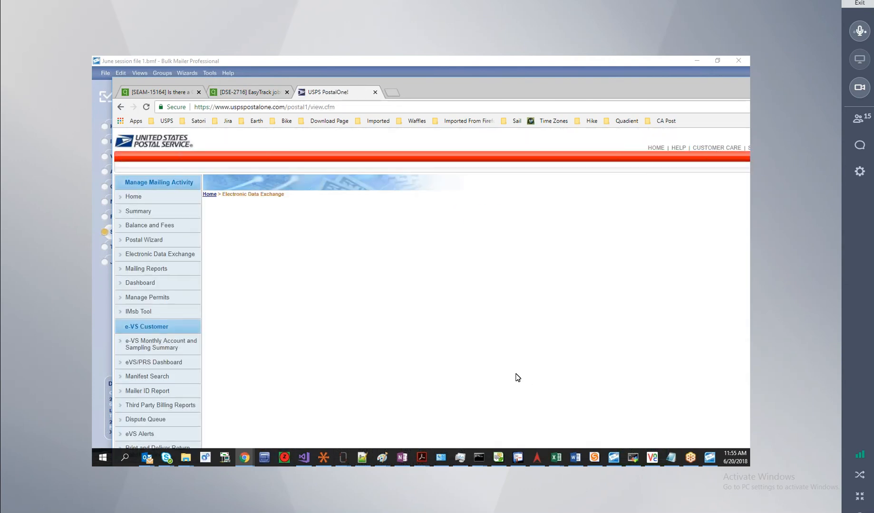
scroll(517, 376, "down", 2)
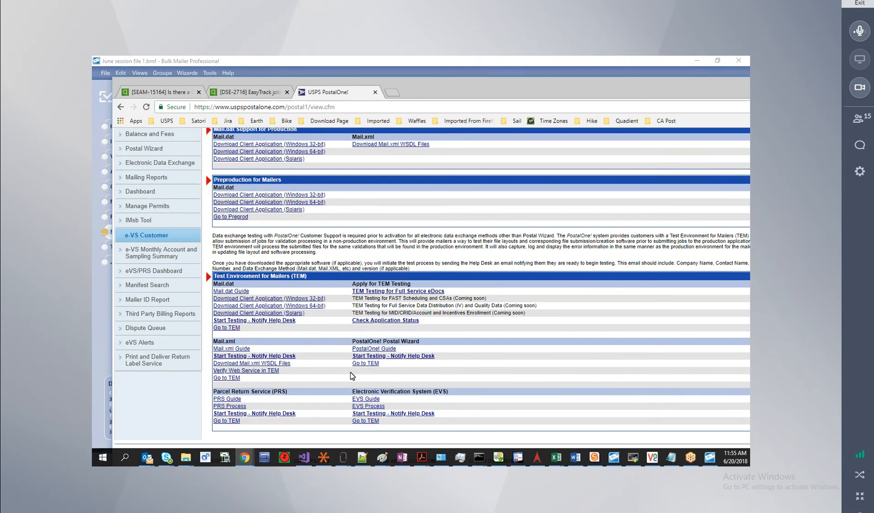
left_click(364, 364)
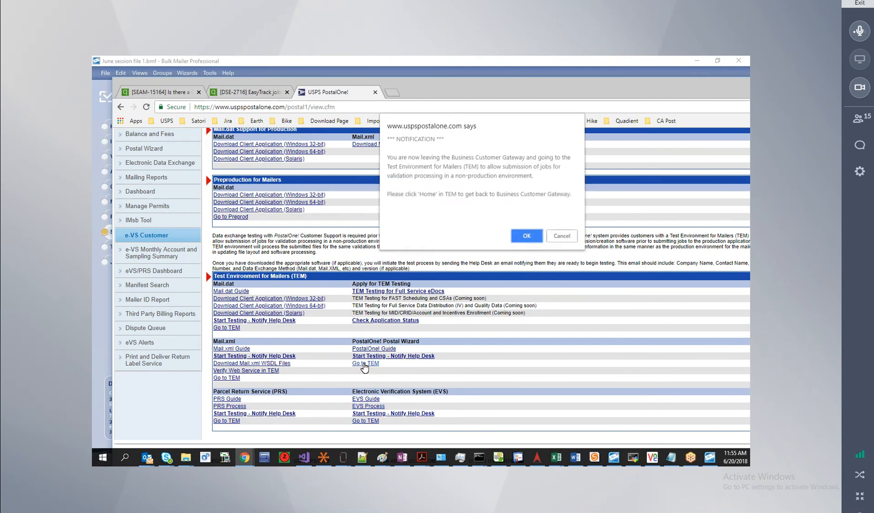
Enter the test environment and search the Dashboard with All statement statuses.
left_click(532, 240)
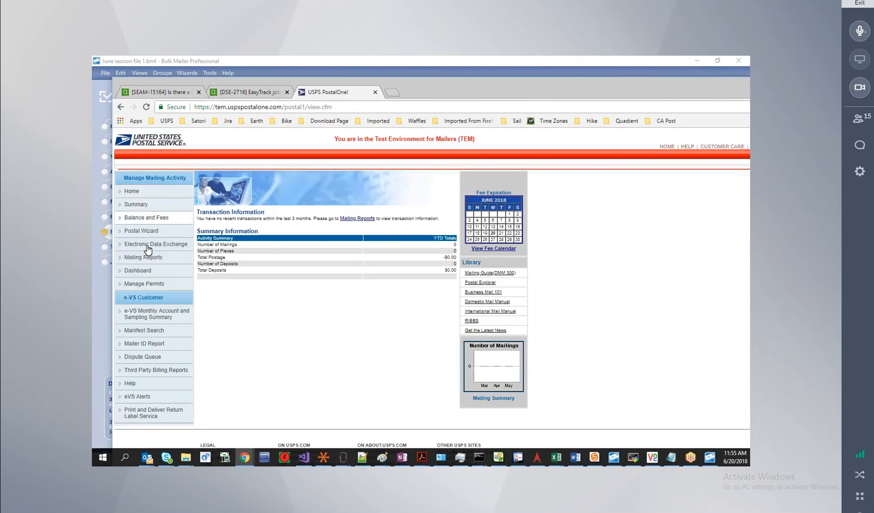
left_click(138, 271)
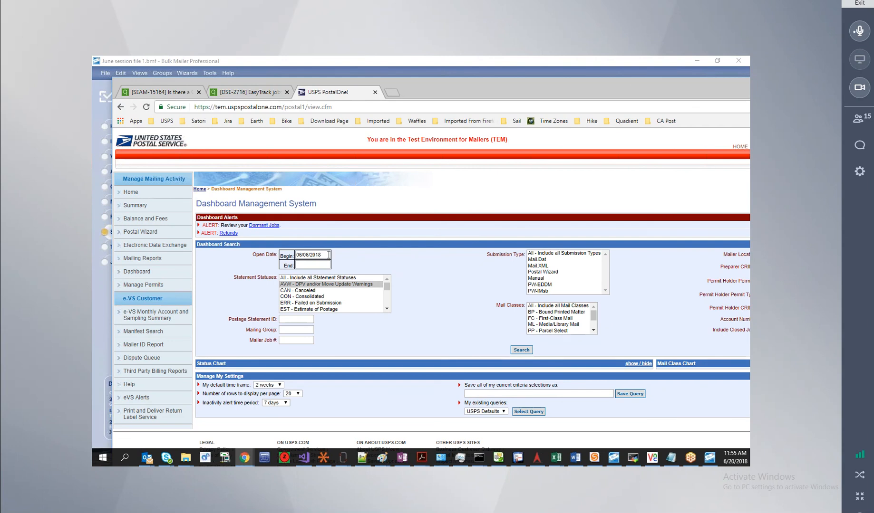
left_click(294, 278)
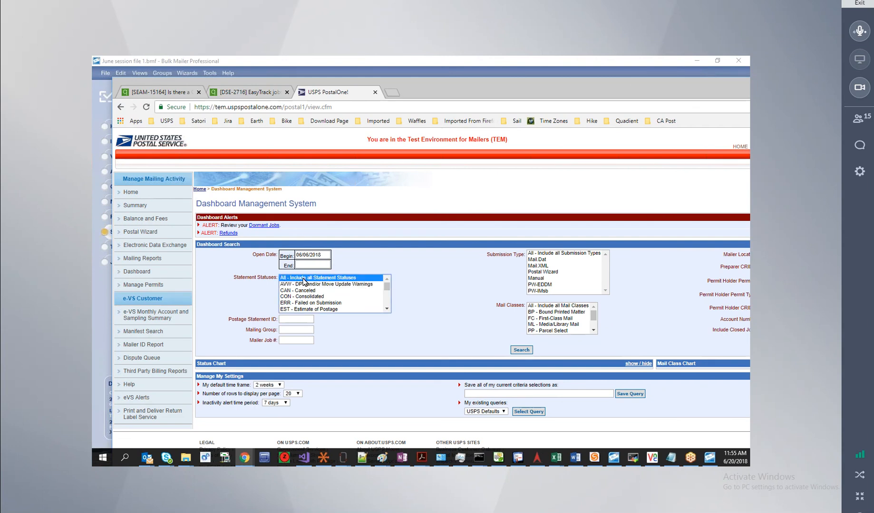
left_click(520, 351)
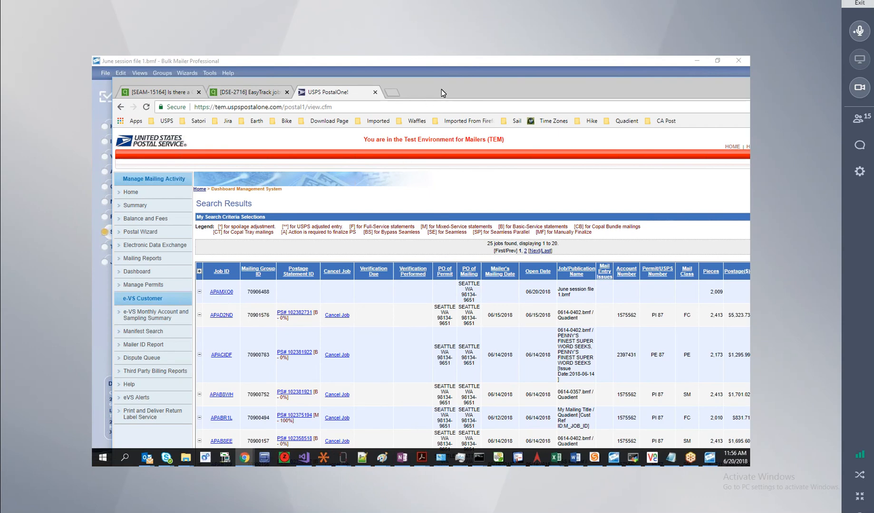
Check Bulk Mailer's submission progress, then open the 0614-0402.bmf mailing's postage statement.
mouse_move(440, 90)
left_mouse_down()
mouse_move(434, 106)
mouse_move(91, 146)
mouse_move(92, 137)
mouse_move(400, 123)
mouse_move(418, 118)
mouse_move(442, 90)
left_mouse_up()
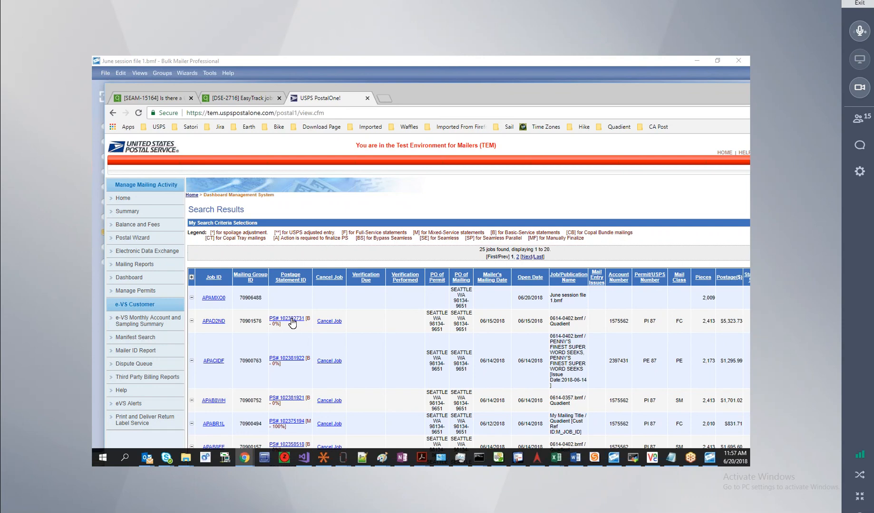
left_click(291, 319)
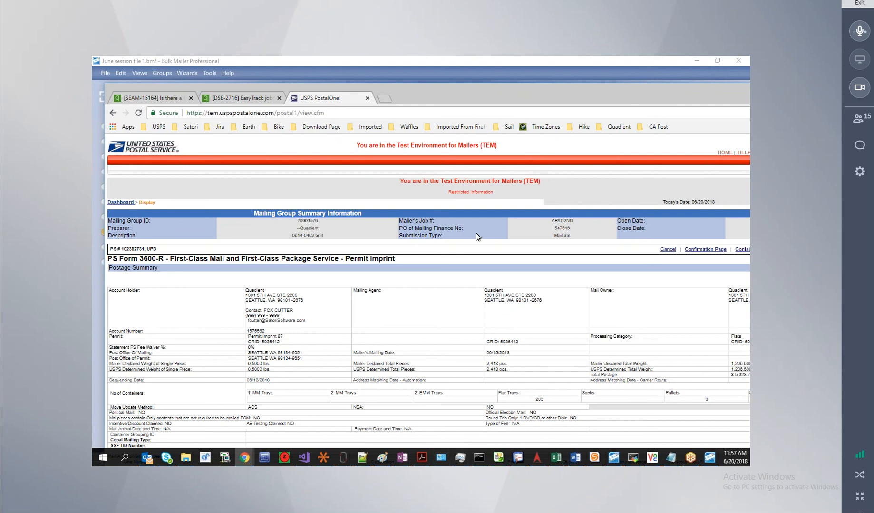
left_click_drag(553, 95, 460, 95)
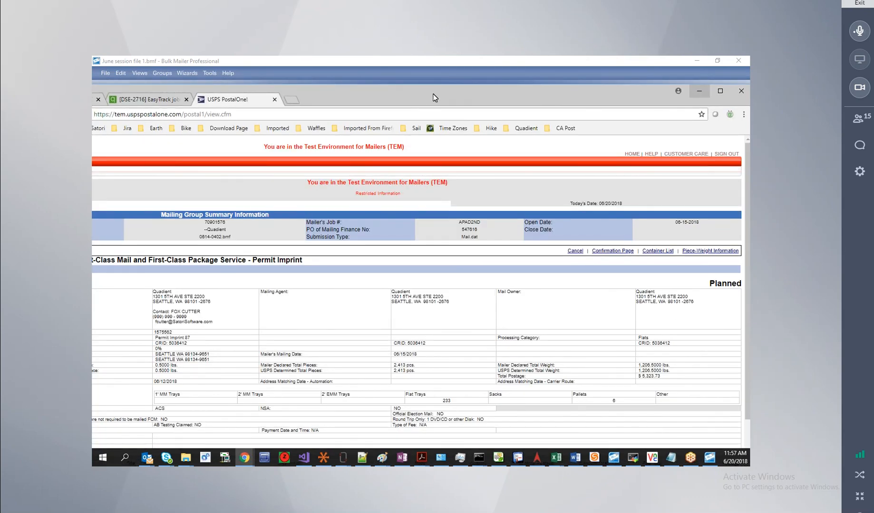
left_click_drag(452, 98, 517, 102)
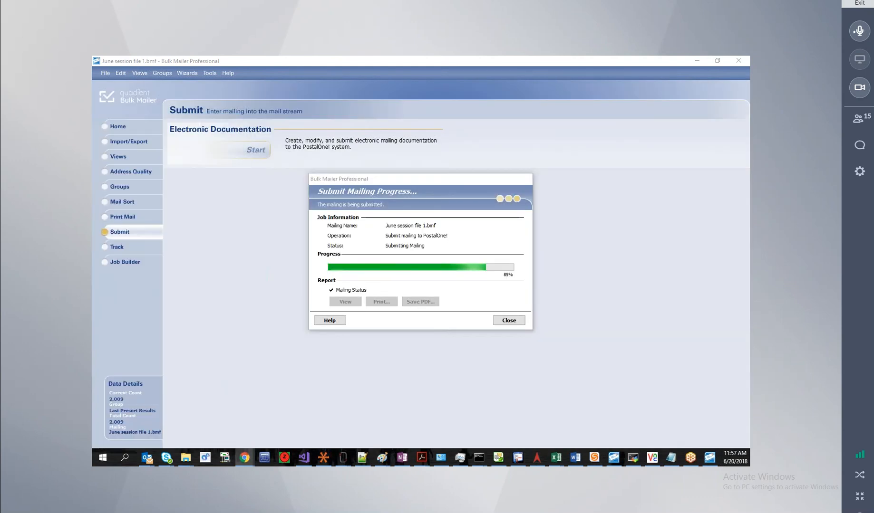
left_click_drag(92, 127, 354, 78)
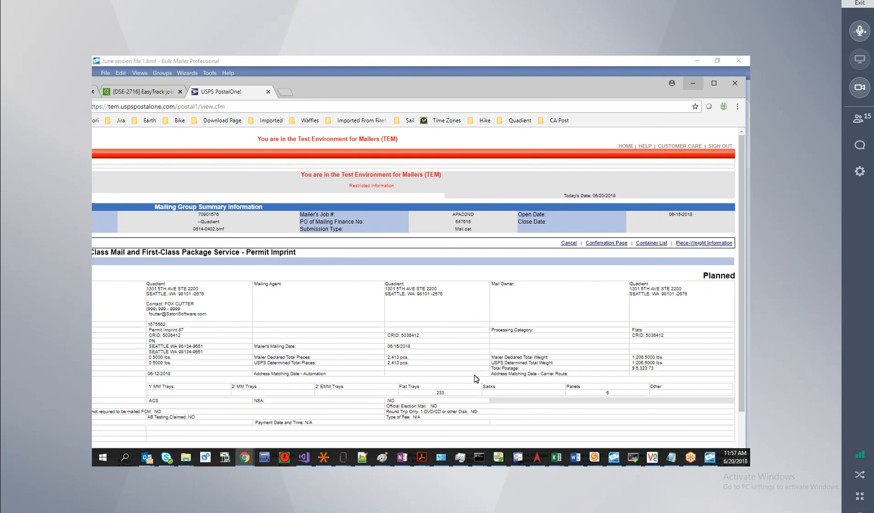
scroll(474, 374, "down", 3)
Open the statement's confirmation page in a maximized browser and look it over.
left_click(605, 243)
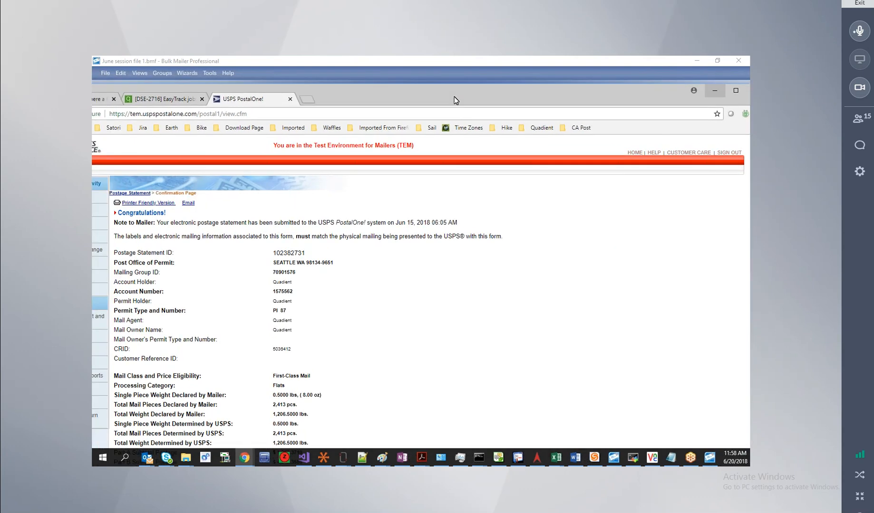
double_click(459, 94)
scroll(427, 333, "down", 2)
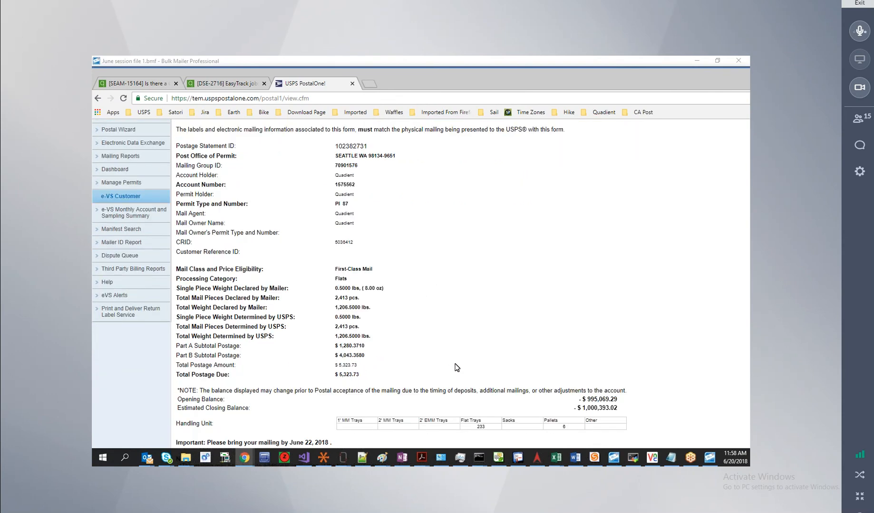
scroll(413, 340, "up", 2)
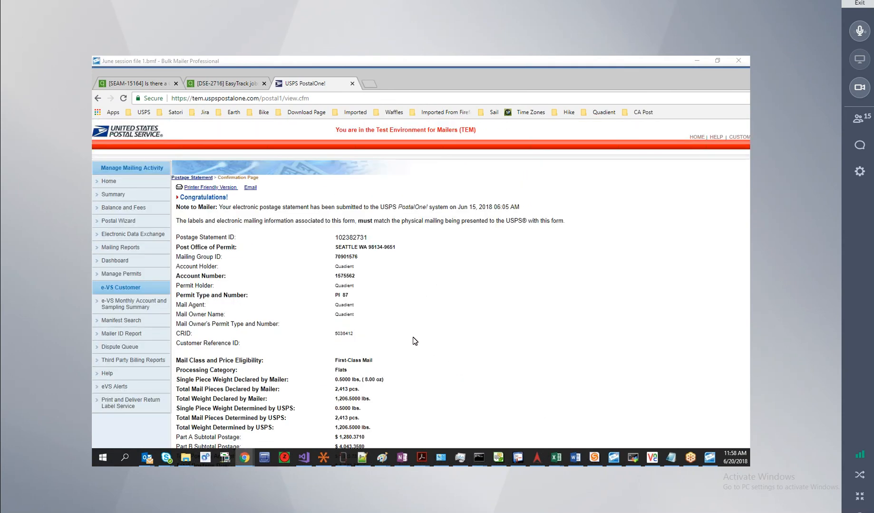
scroll(423, 345, "down", 1)
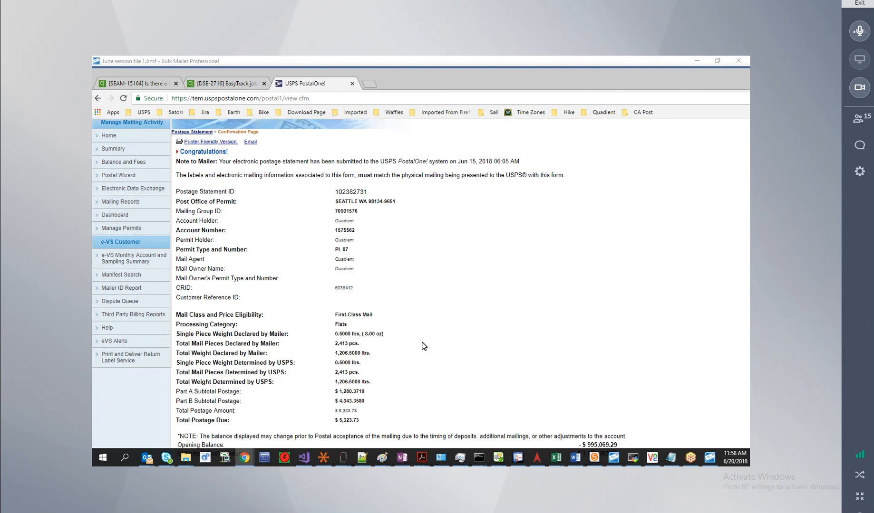
Review the printable version of the confirmation, then close it.
left_click(215, 144)
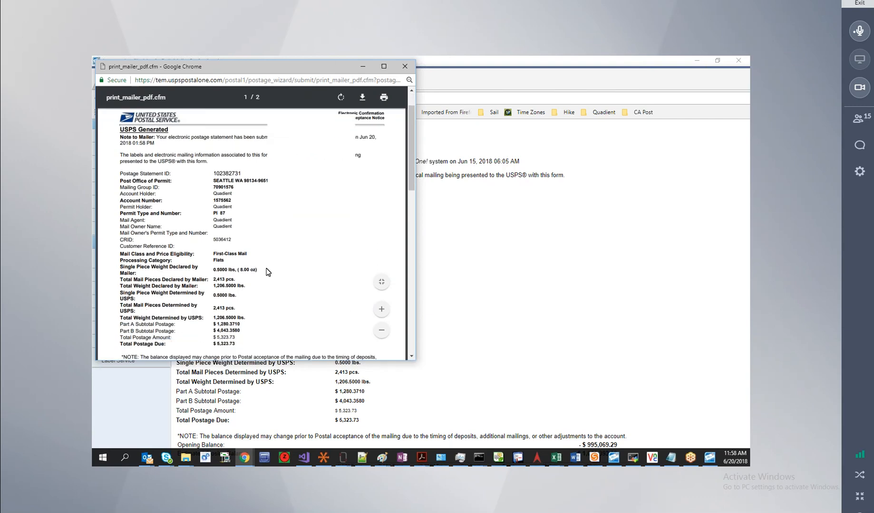
scroll(267, 271, "down", 4)
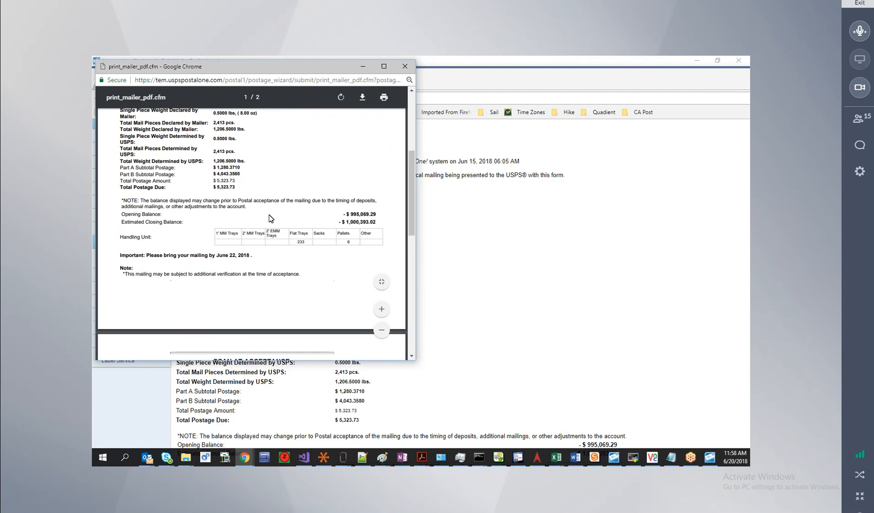
scroll(298, 241, "up", 1)
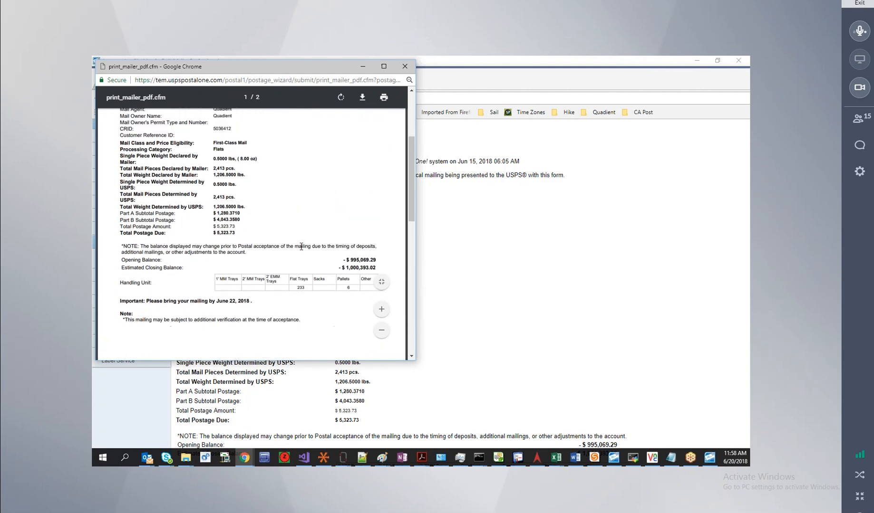
scroll(301, 247, "up", 3)
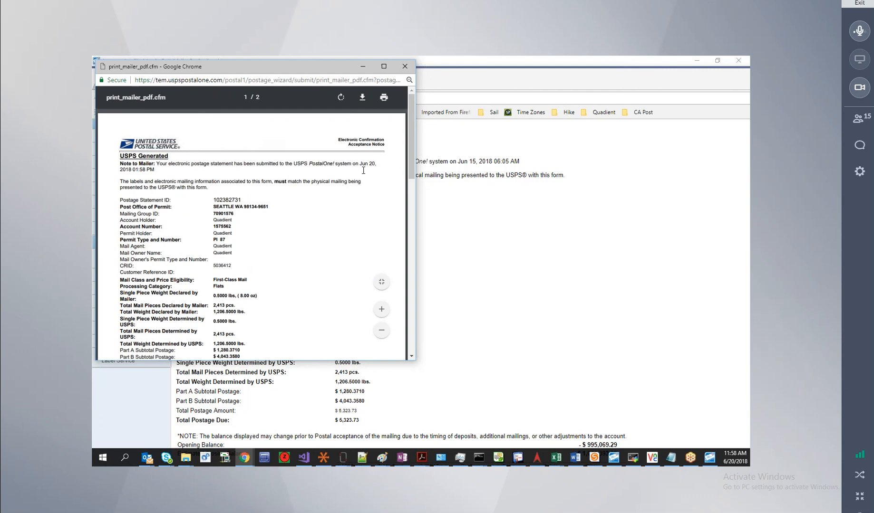
left_click(402, 67)
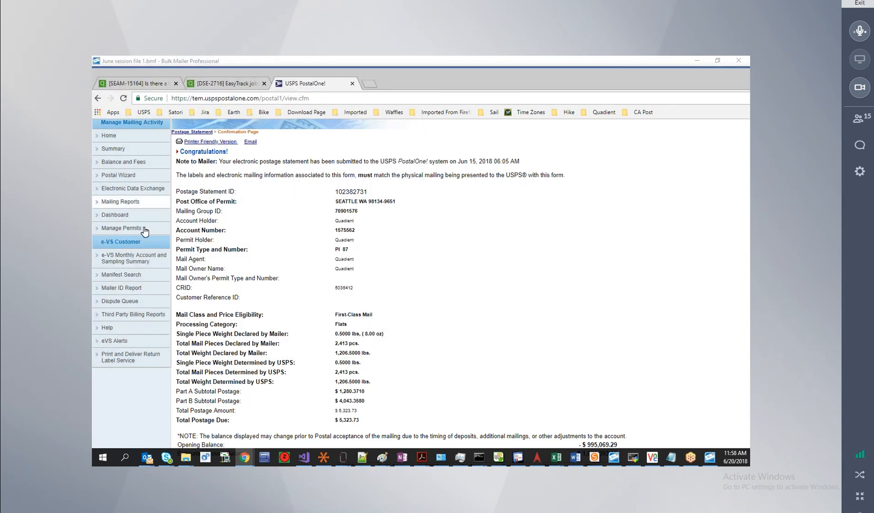
Return to the PS Form 3600-R display and switch to the Quadient 'mail.xml' search results.
left_click(98, 98)
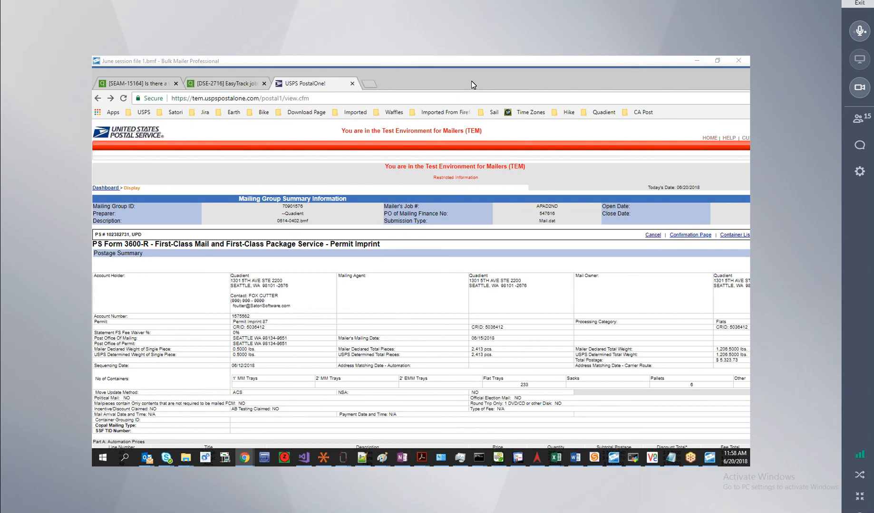
left_click_drag(471, 80, 498, 61)
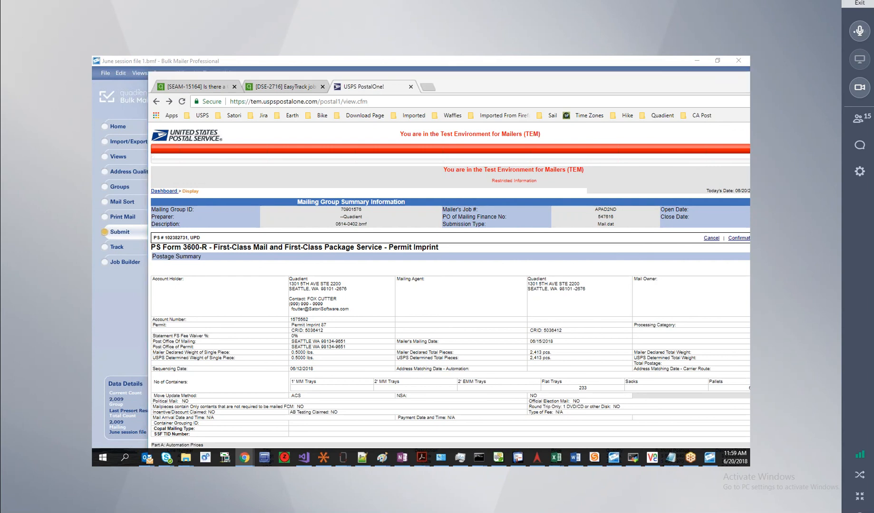
key("alt+Tab")
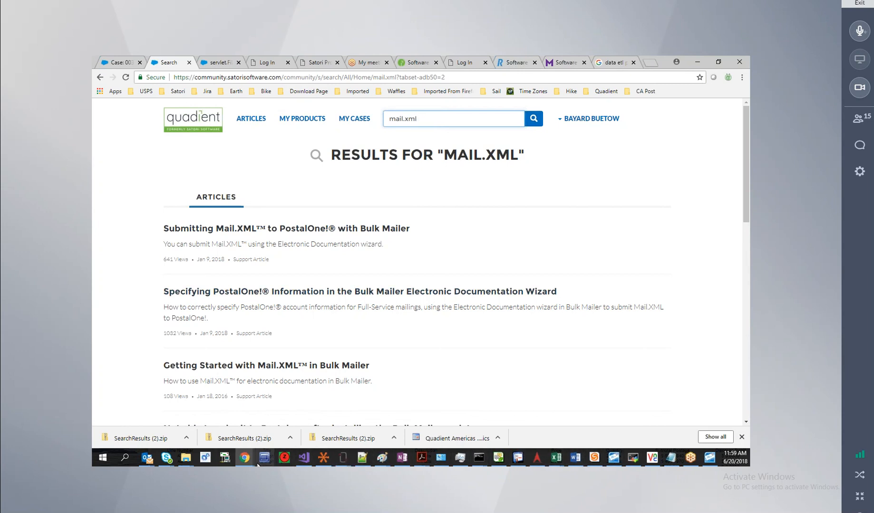
Bring Bulk Mailer forward to see June session file 1.bmf at 100%, Successfully Submitted.
left_click(711, 458)
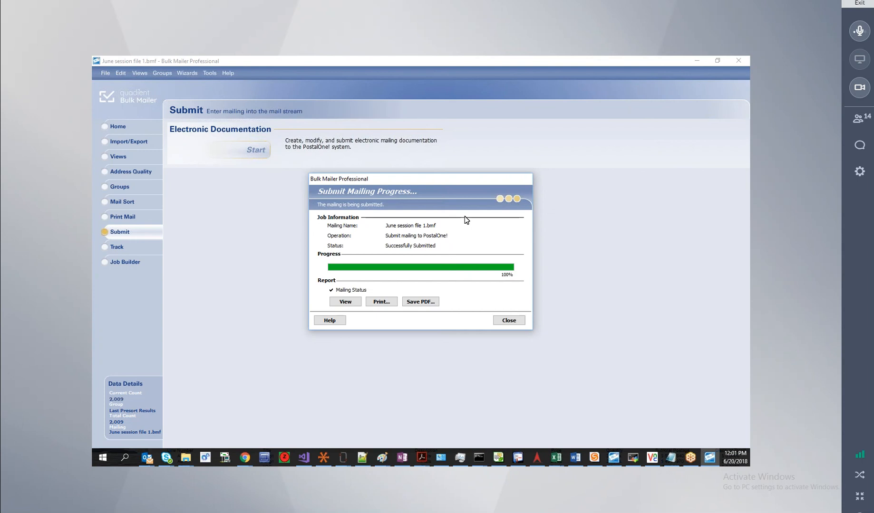
Close the progress report and refresh the PostalOne! job results to list June session file 1.bmf with its postage statement.
left_click(508, 321)
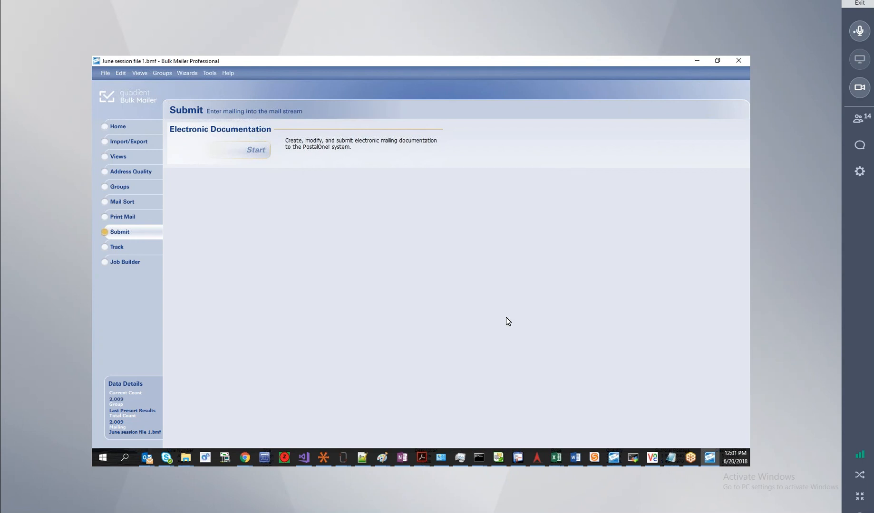
mouse_move(243, 461)
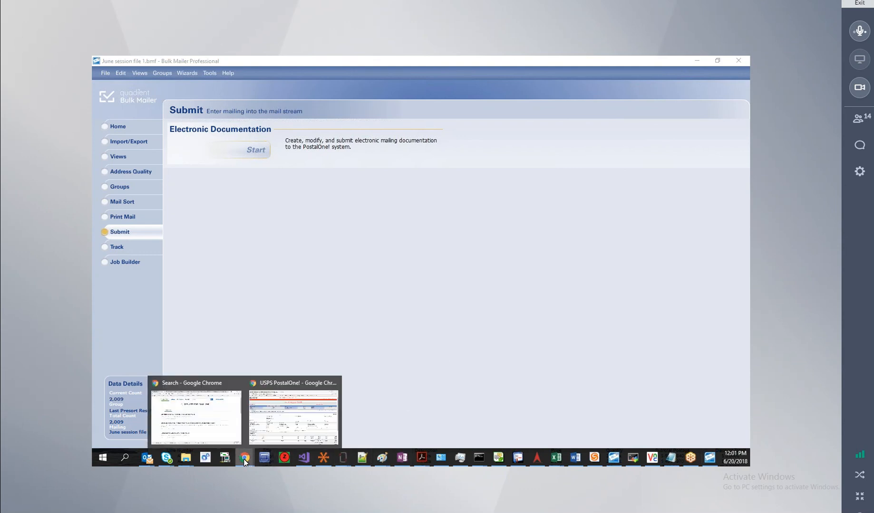
left_click(306, 418)
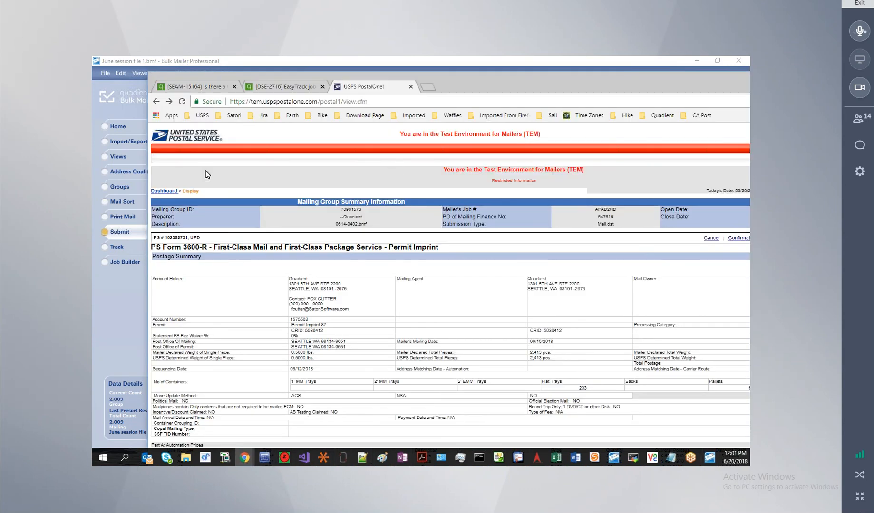
left_click(156, 102)
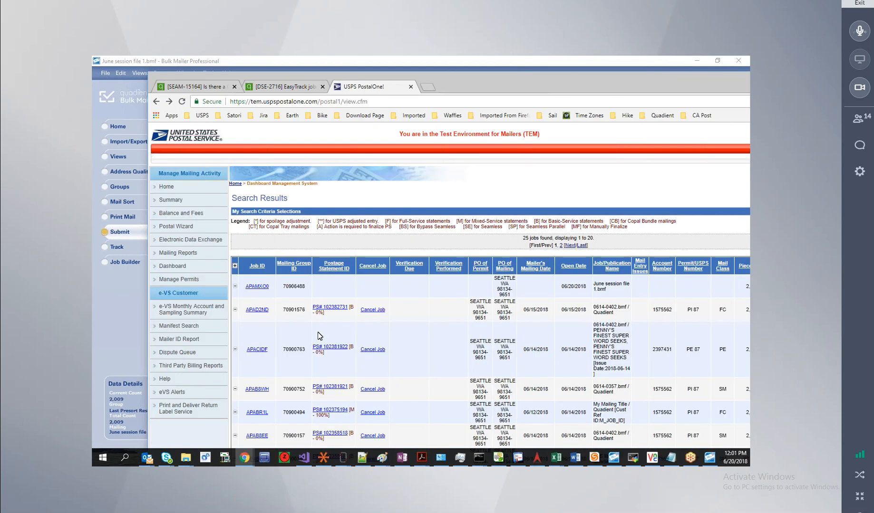
scroll(415, 321, "down", 5)
scroll(427, 326, "down", 5)
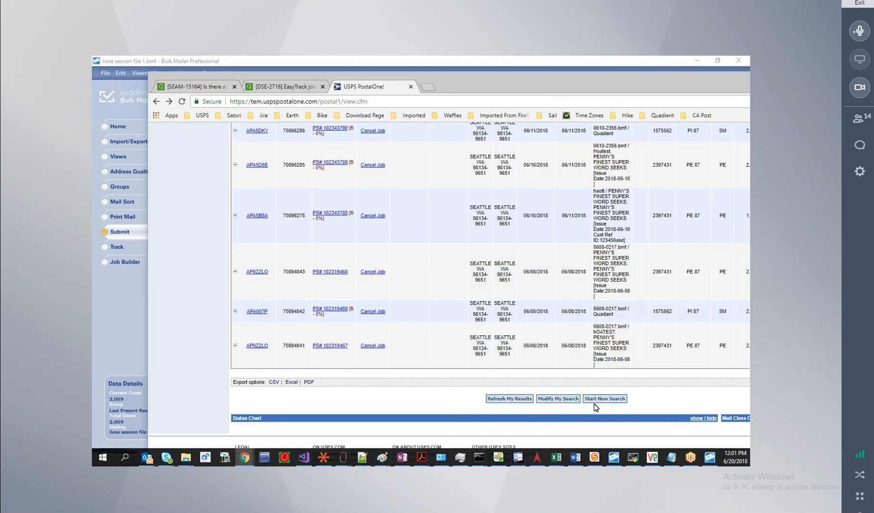
left_click(522, 401)
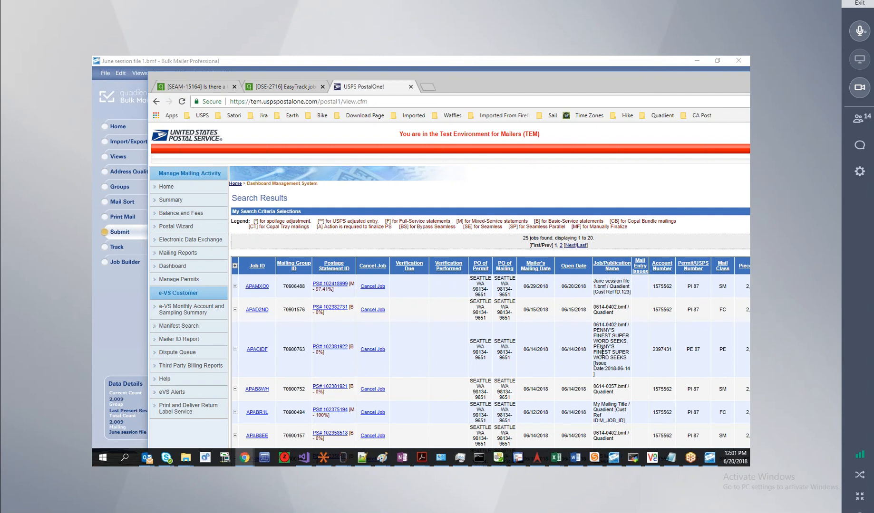
left_click(113, 317)
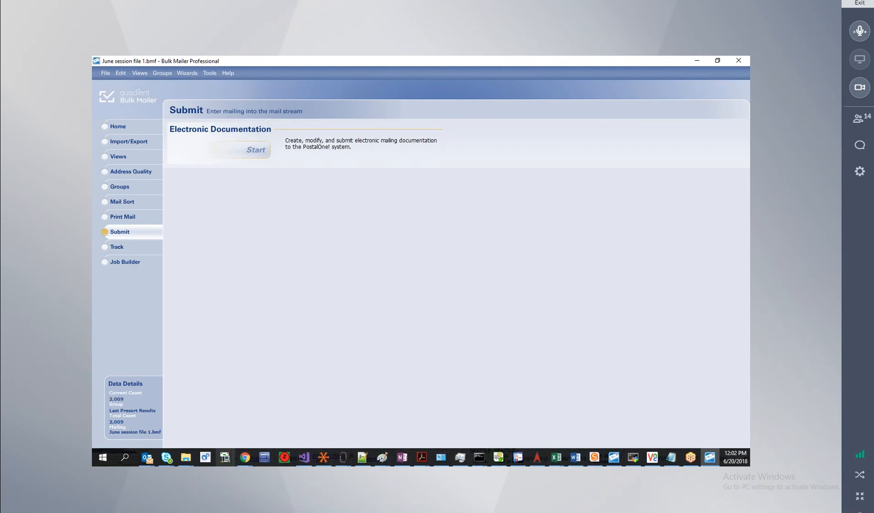
In Quadient Community, go to MY CASES and start a new support case.
mouse_move(245, 464)
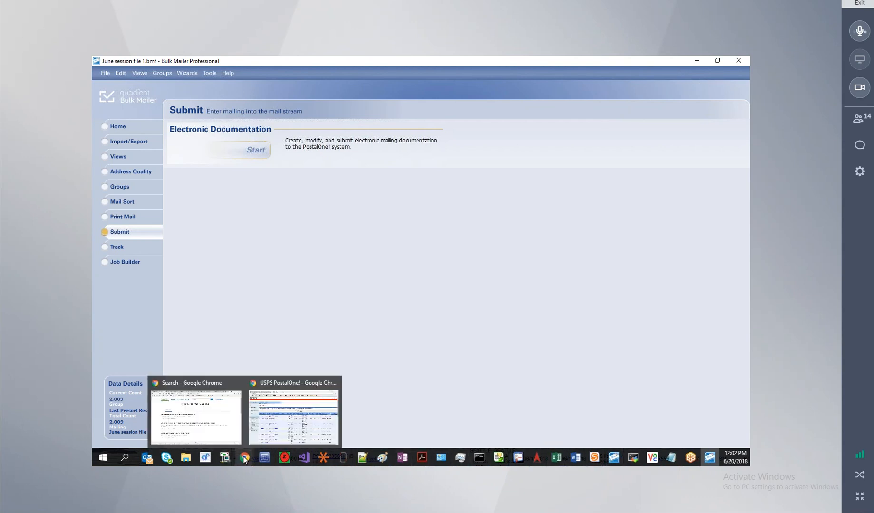
left_click(204, 420)
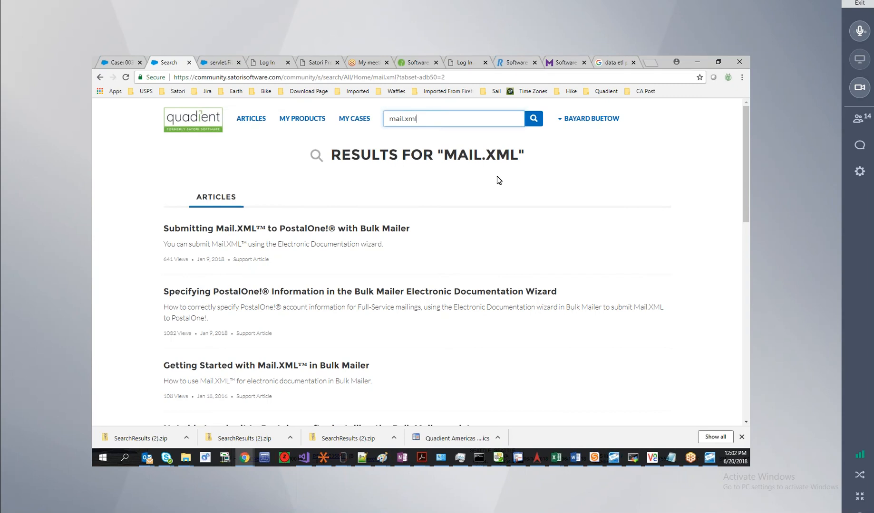
left_click(357, 119)
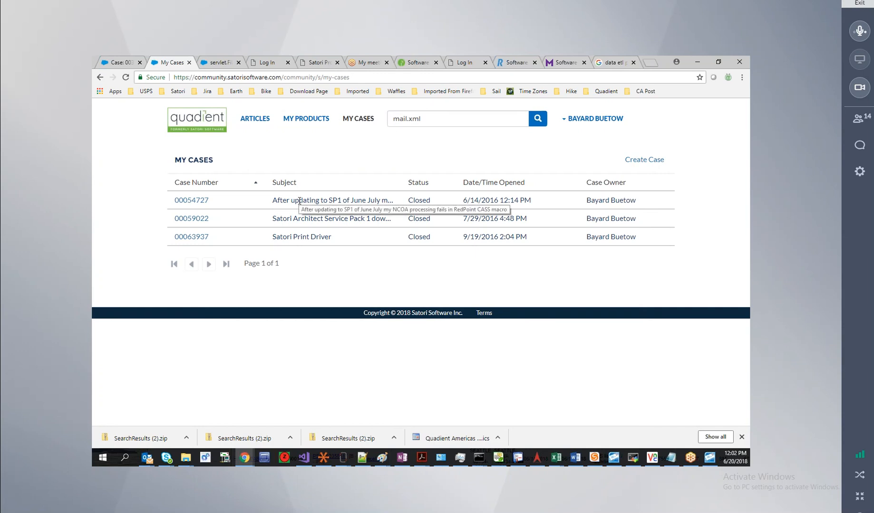
left_click(644, 161)
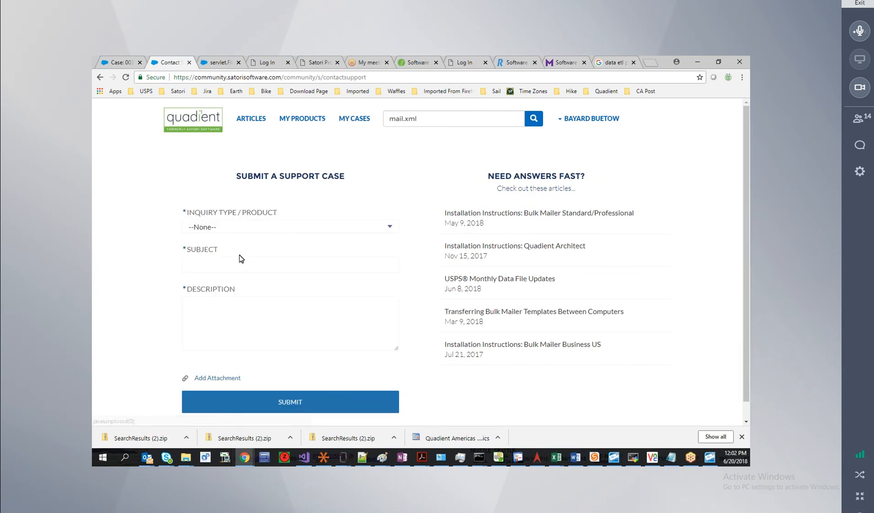
Look through the Inquiry Type list, then visit Subject and Description, leaving all three empty.
left_click(389, 228)
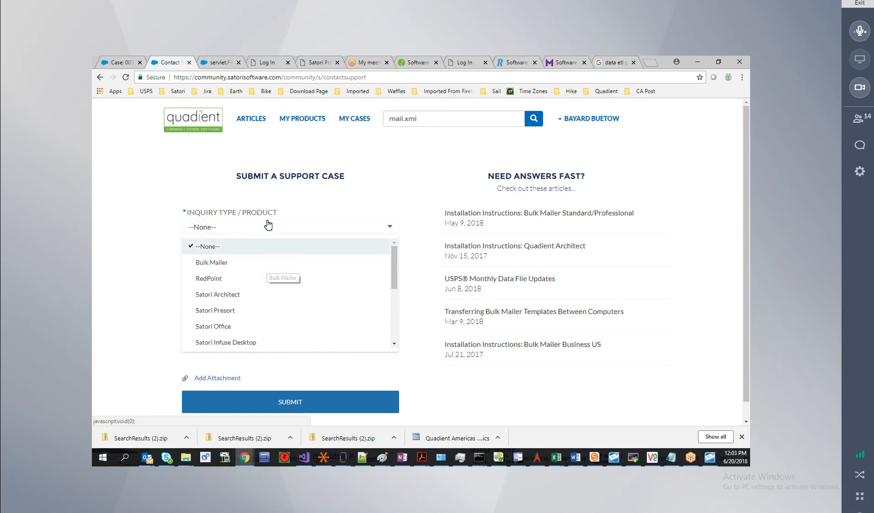
left_click(223, 185)
left_click(225, 263)
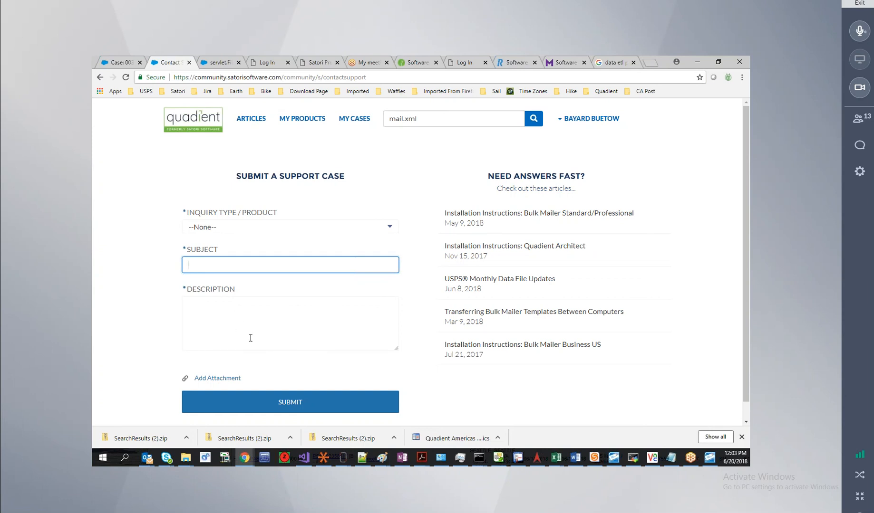
left_click(250, 336)
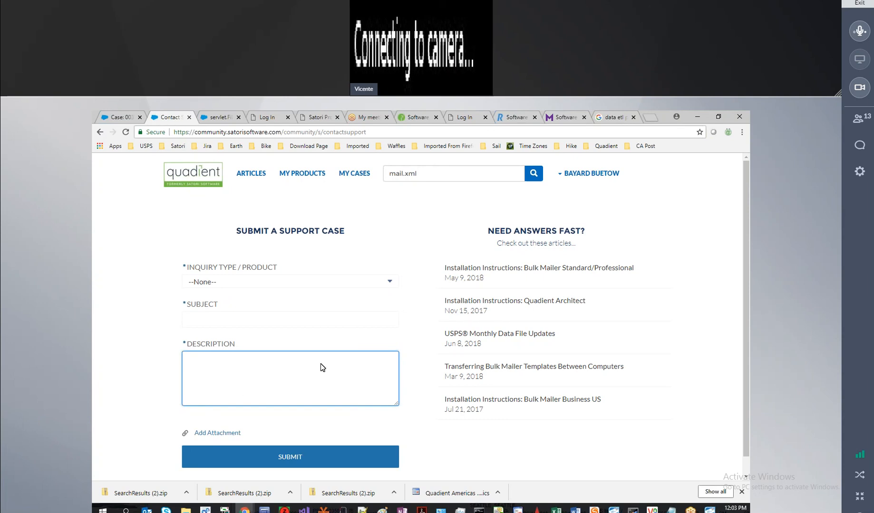
left_click(376, 219)
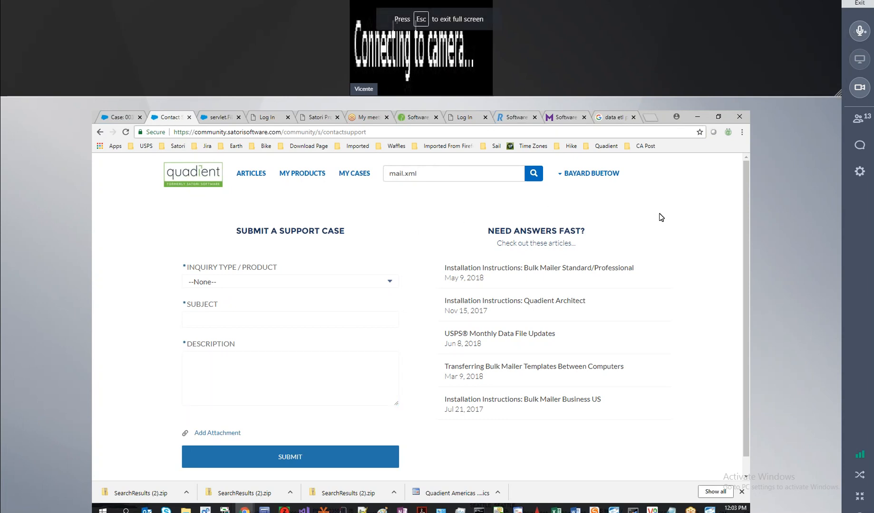